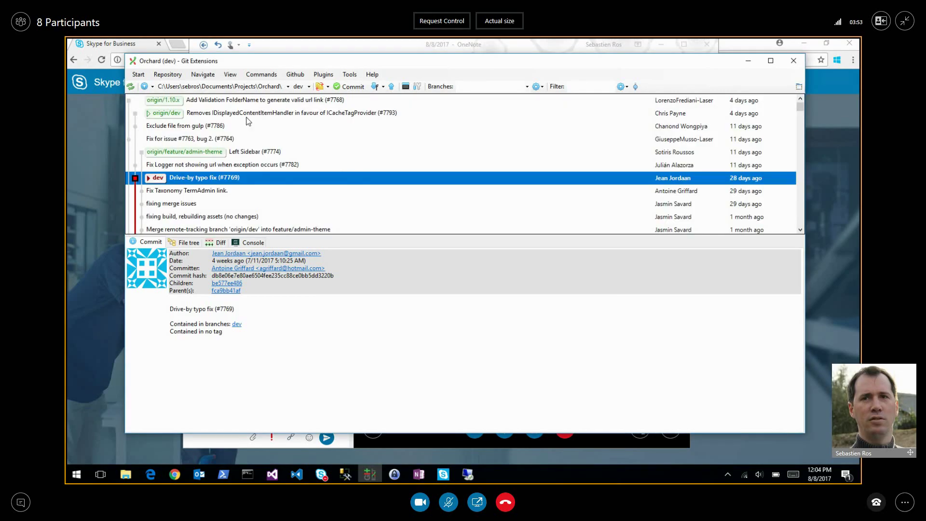
Select the origin/dev commit #7793 that replaces IDisplayedContentItemHandler with ICacheTagProvider to show its details.
click(246, 116)
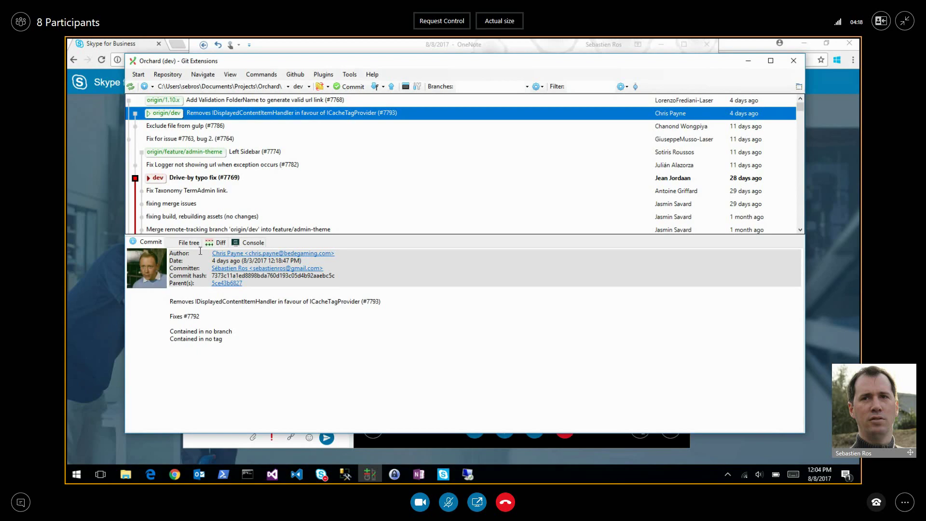
Review commit #7793's diff: the deleted IDisplayedContentItemHandler.cs, then the new ICacheTagProvider.cs.
click(221, 243)
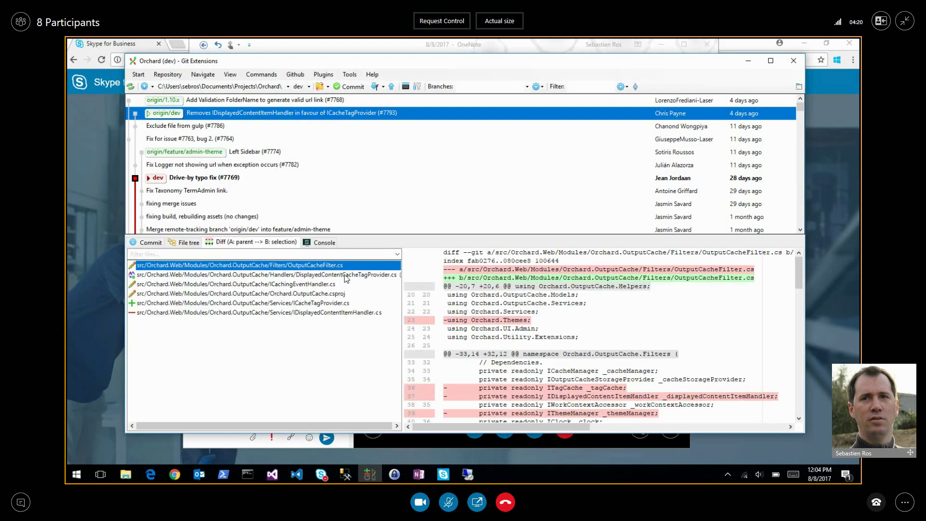
click(313, 314)
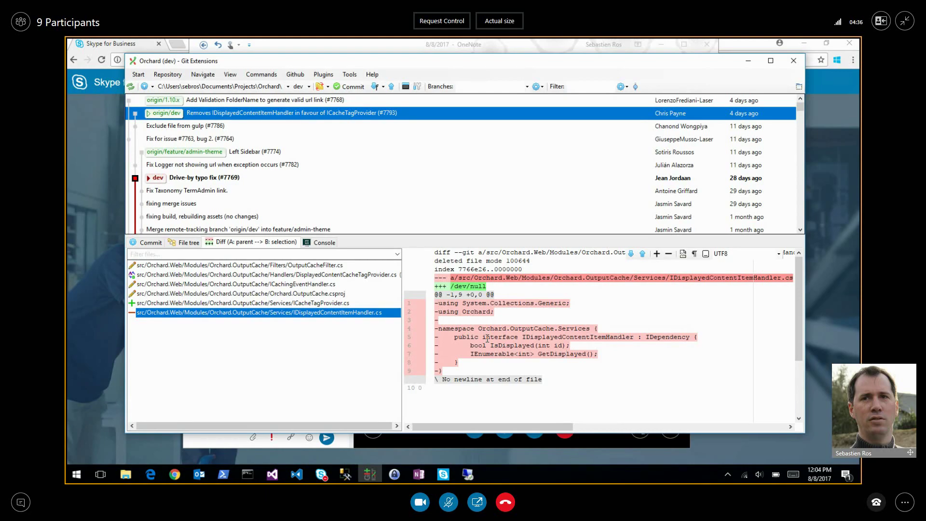
click(333, 303)
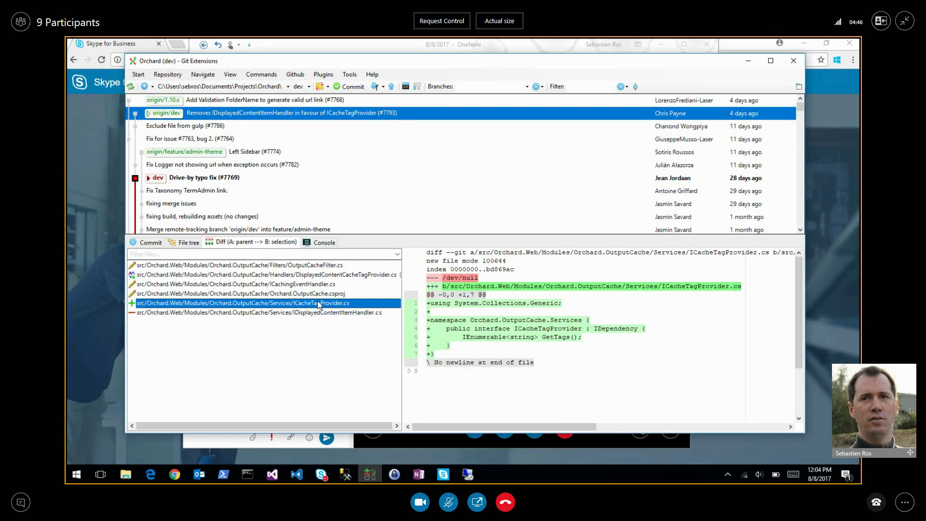
Read the FolderController.cs diff of the 'Add Validation FolderName' commit #7768.
click(239, 102)
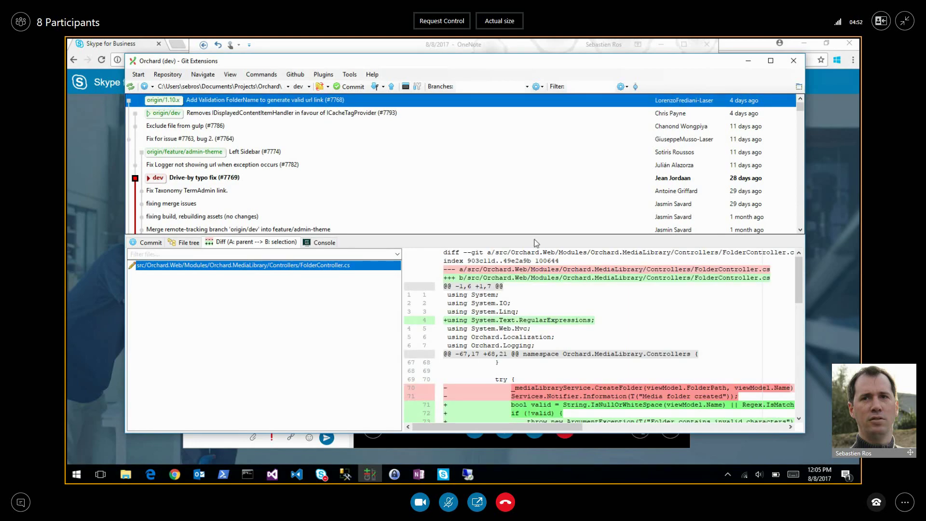
mouse_move(637, 380)
scroll(637, 380, down, 1)
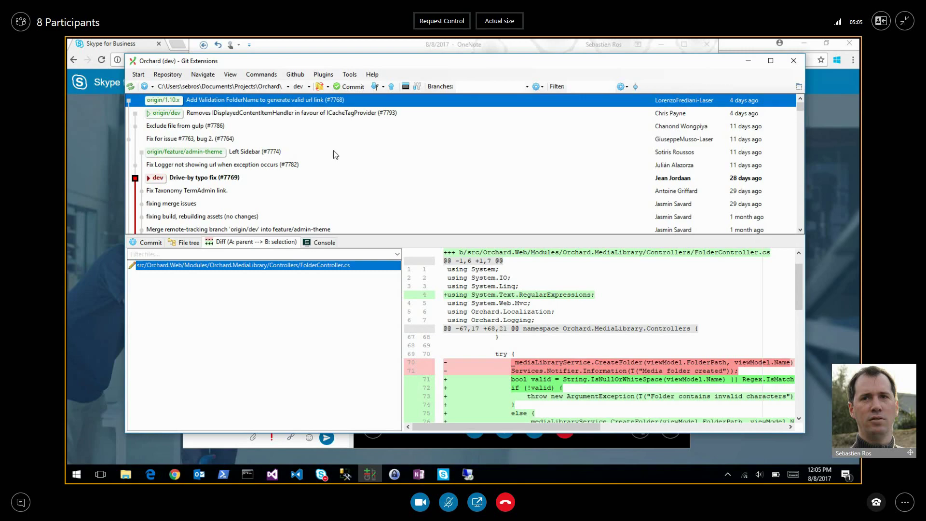
click(285, 87)
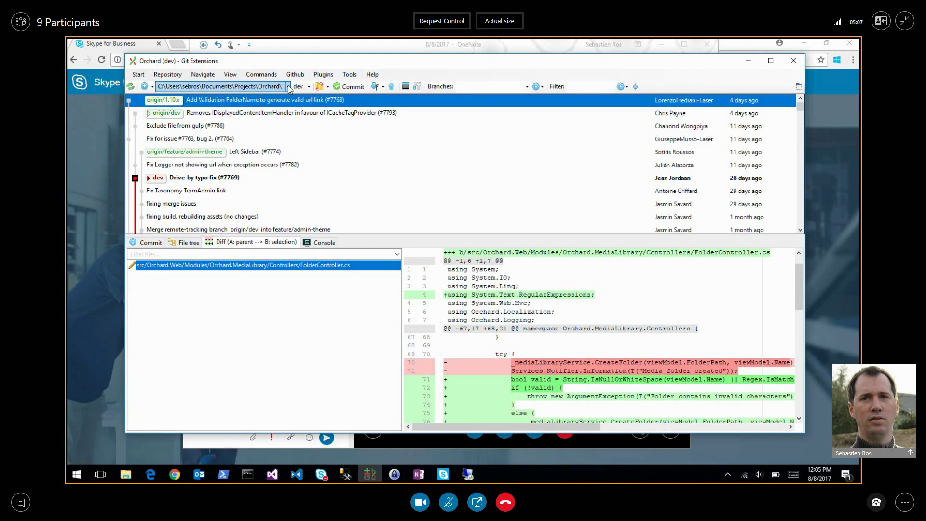
Switch to the Orchard2 templates repository and fetch all remotes.
click(288, 88)
click(359, 152)
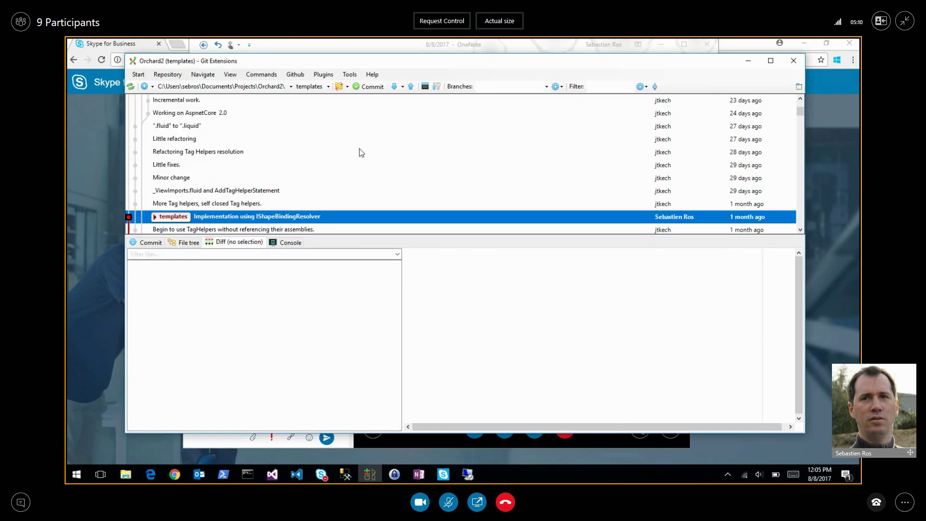
click(402, 86)
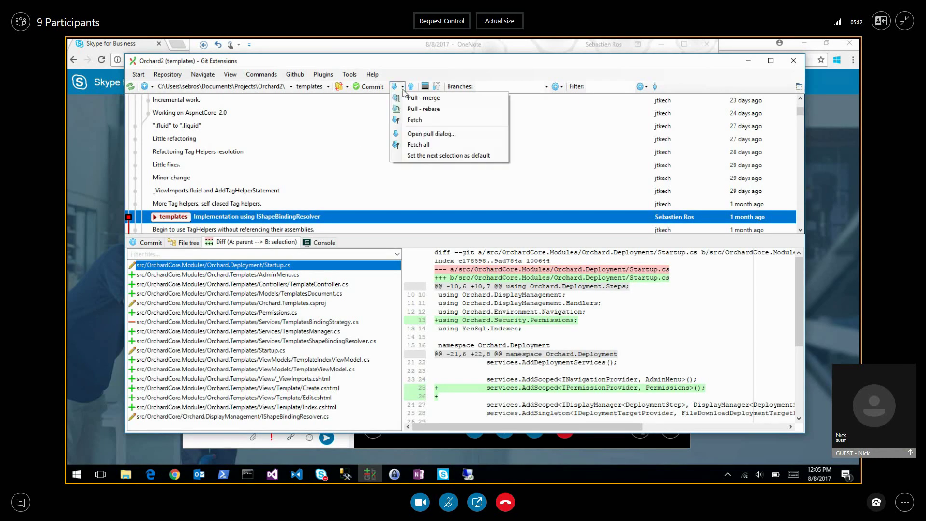
click(418, 145)
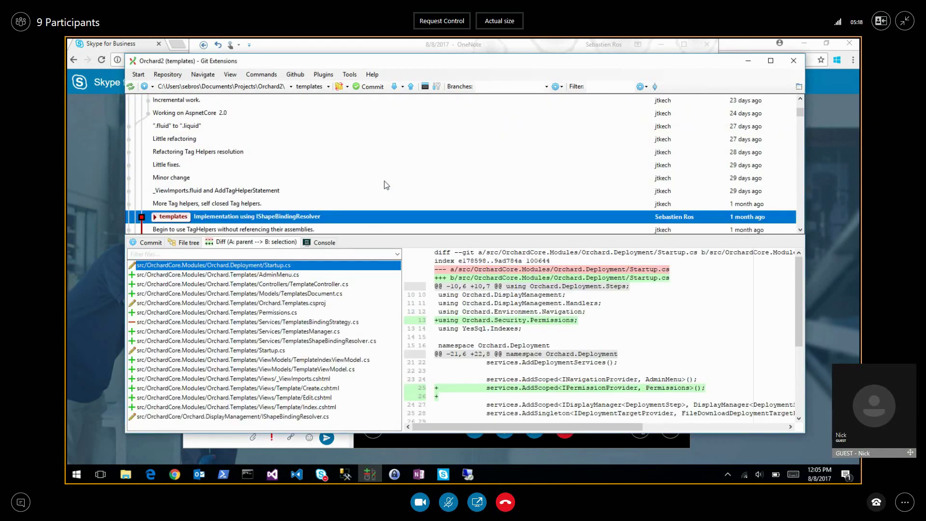
Show the changed files of the origin/workflows commit 'lots of work on workflow', starting with BlockingMiddleware.cs.
scroll(370, 113, up, 7)
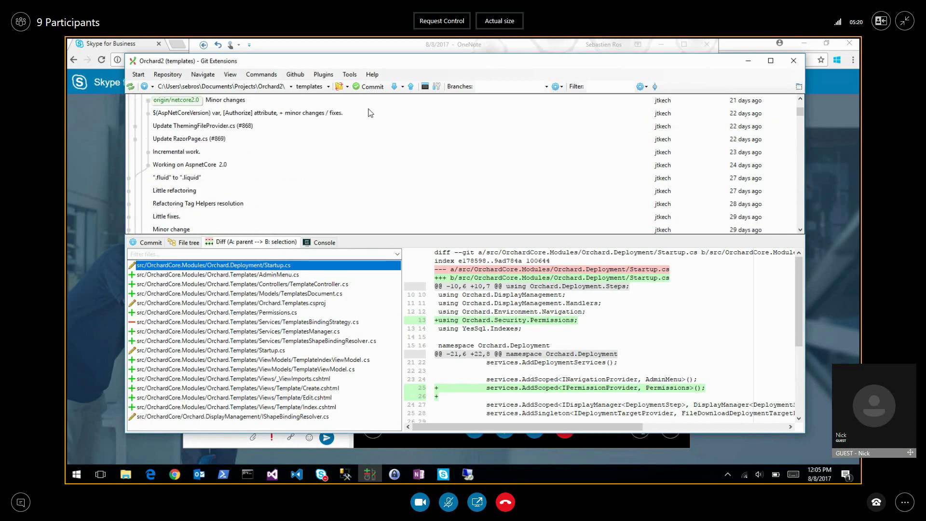
scroll(363, 137, up, 6)
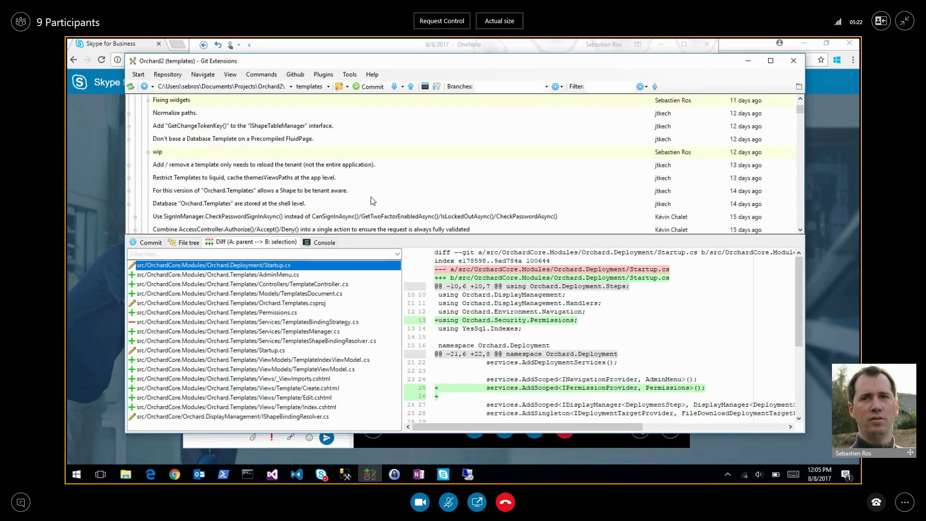
scroll(409, 188, up, 6)
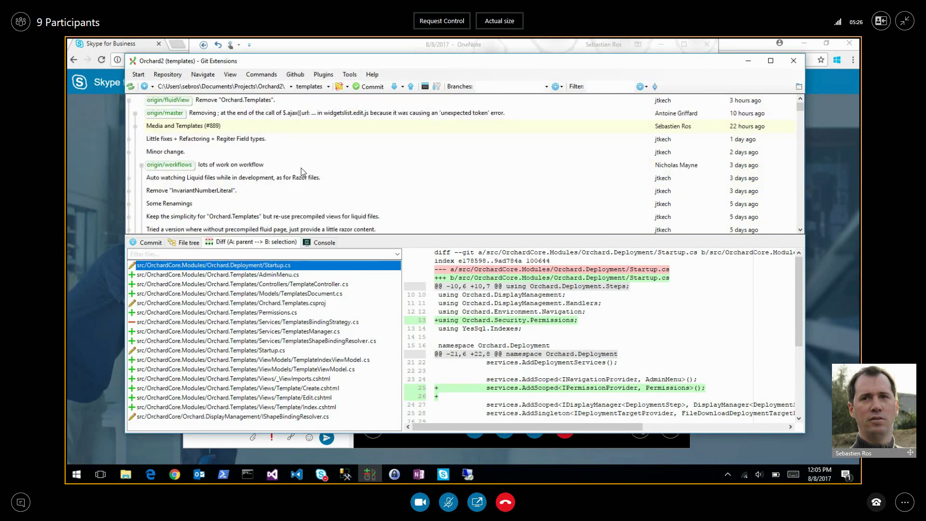
click(234, 168)
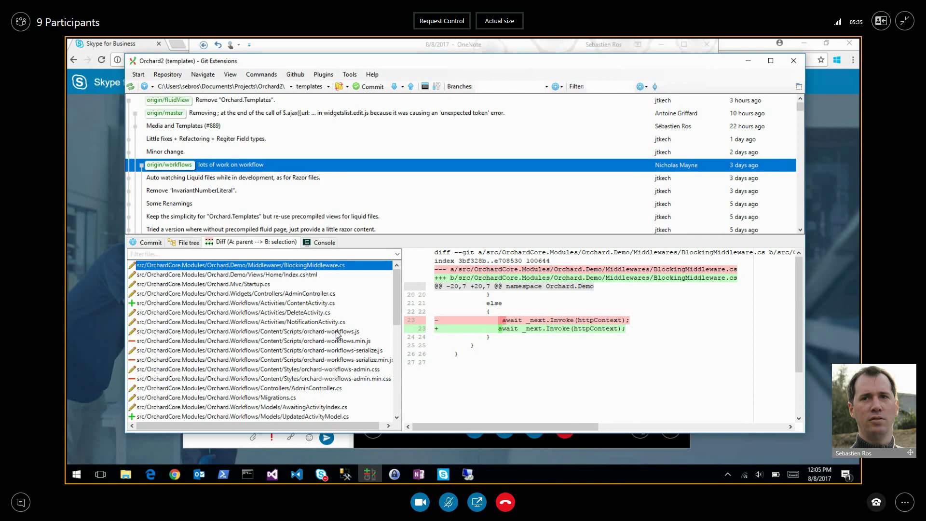
scroll(337, 333, down, 10)
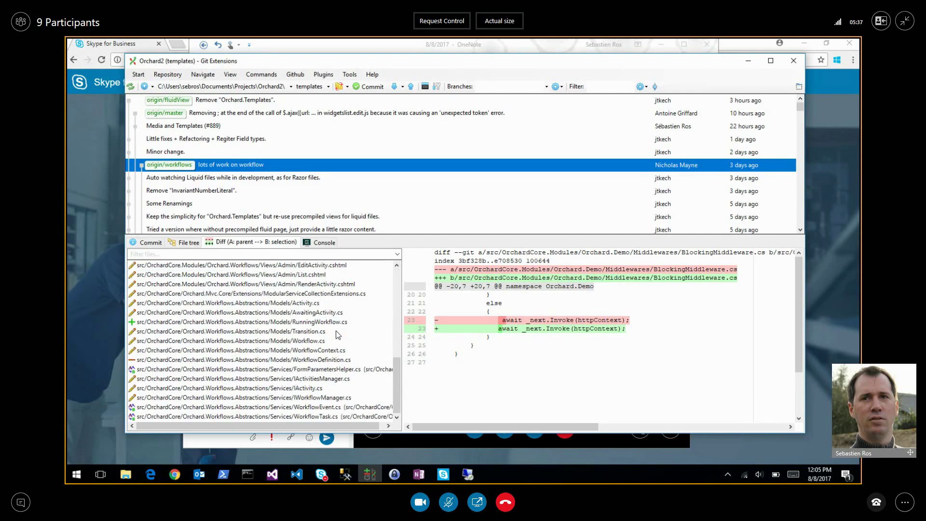
scroll(338, 334, up, 8)
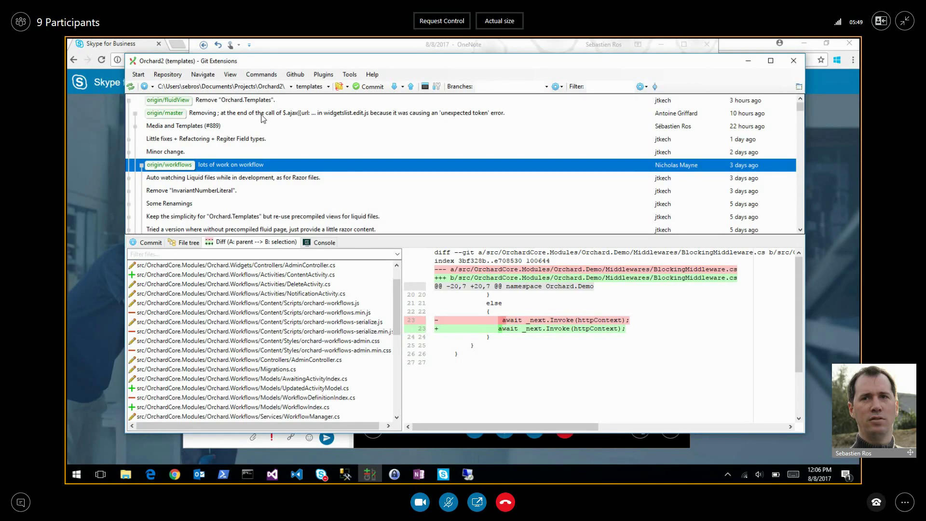
Review the 'Media and Templates (#889)' and widgetslist.edit.js commits, then 'Remove "Orchard.Templates".'.
click(249, 130)
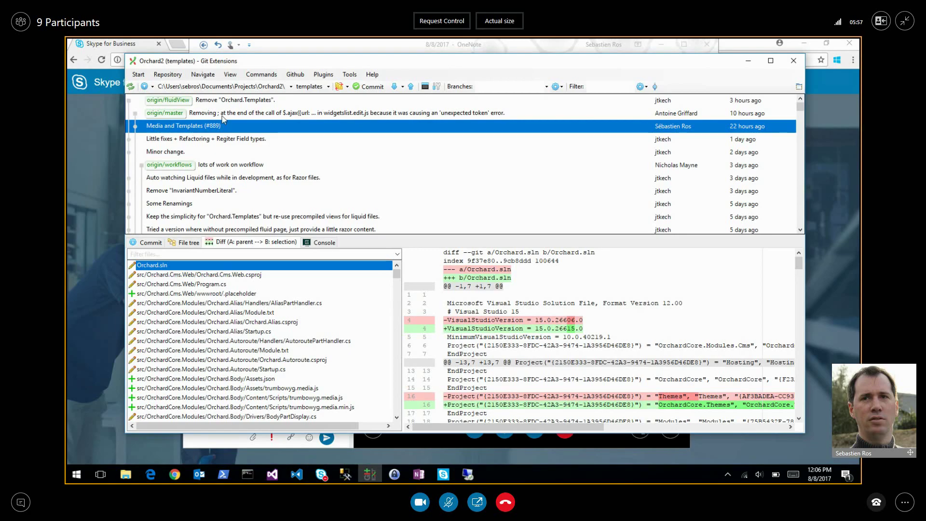
click(223, 117)
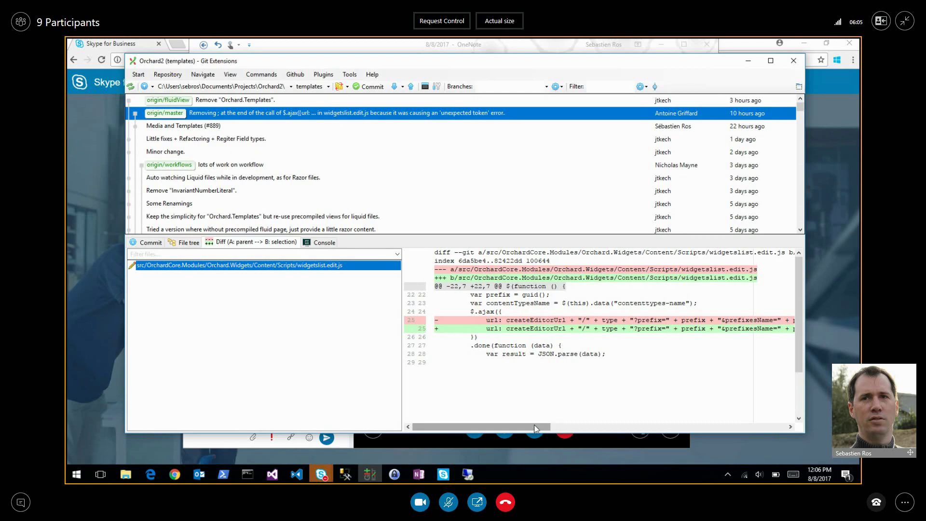
drag(534, 428, 778, 404)
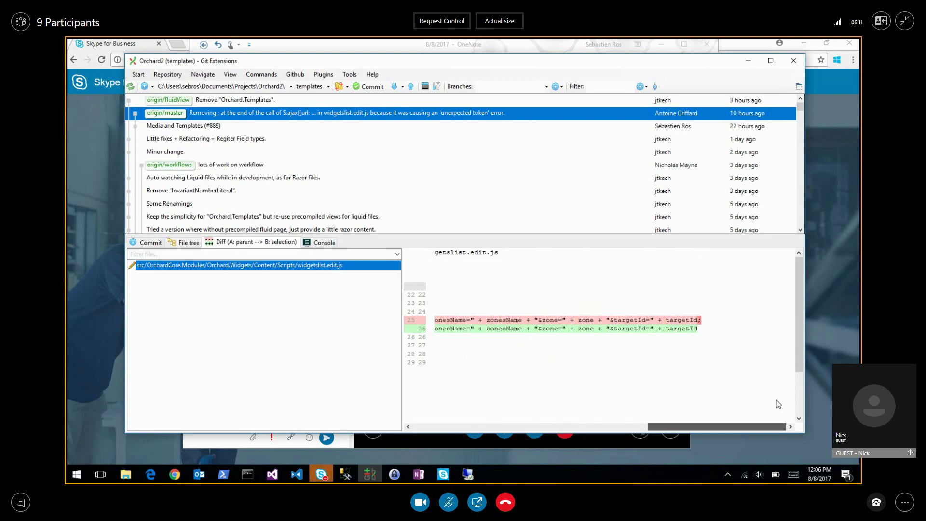
click(701, 321)
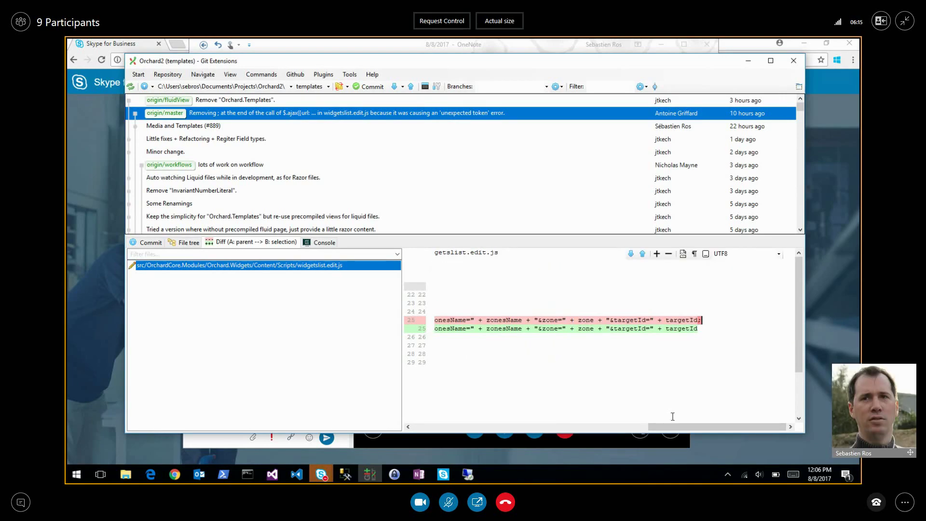
drag(694, 426, 447, 438)
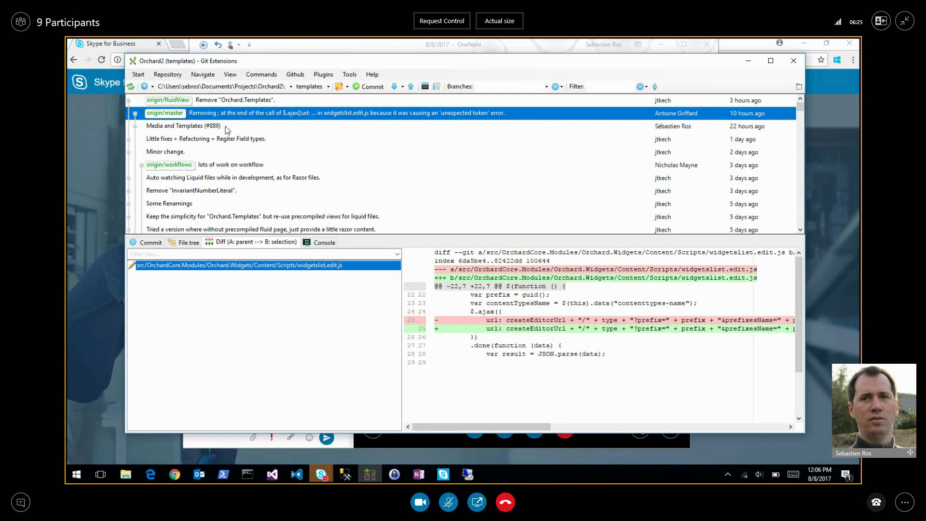
click(242, 101)
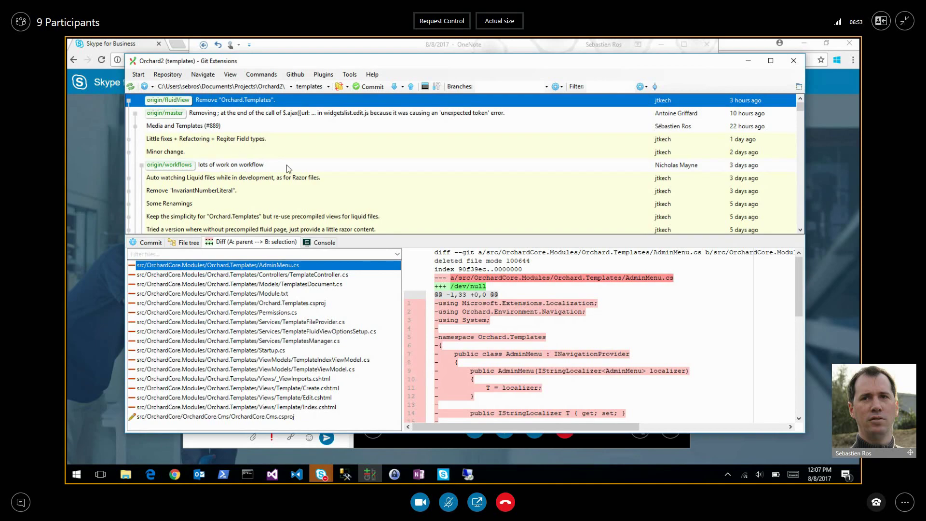
View the 'Fixed build of AppVeyor CI' appveyor.yml diff switching the image to Visual Studio 2017.
scroll(286, 165, down, 1)
scroll(260, 155, up, 1)
scroll(219, 148, down, 5)
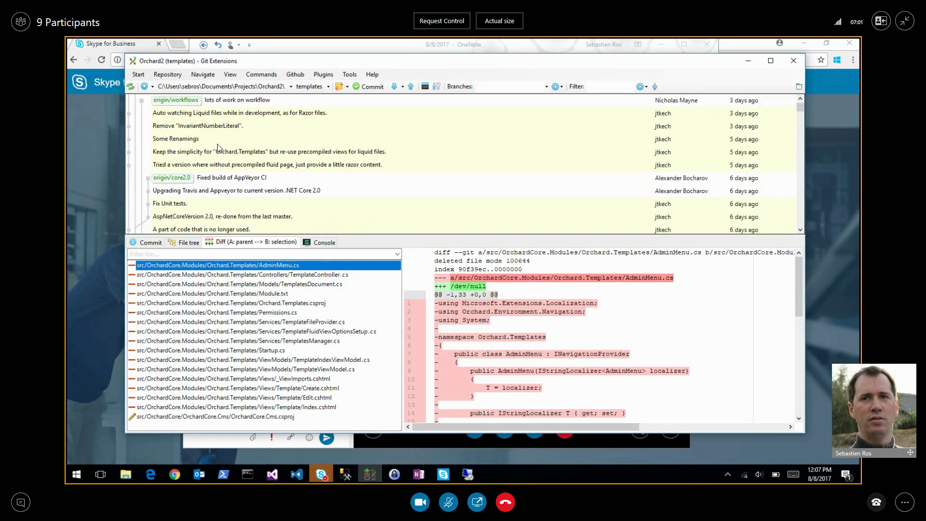
scroll(217, 150, down, 1)
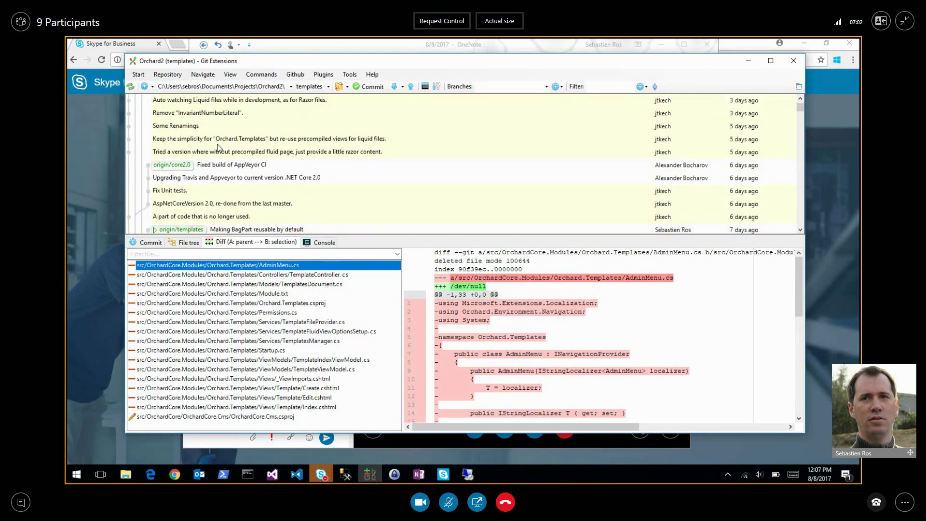
click(215, 170)
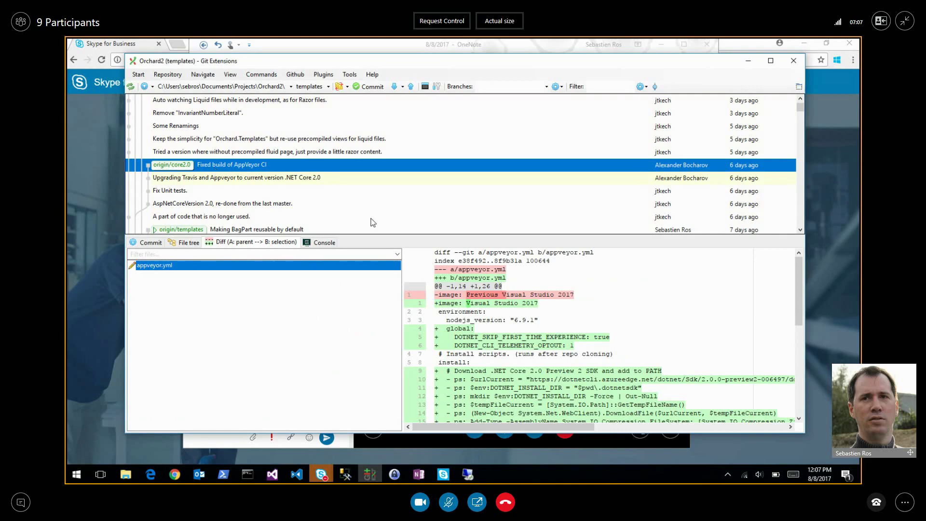
scroll(531, 348, down, 5)
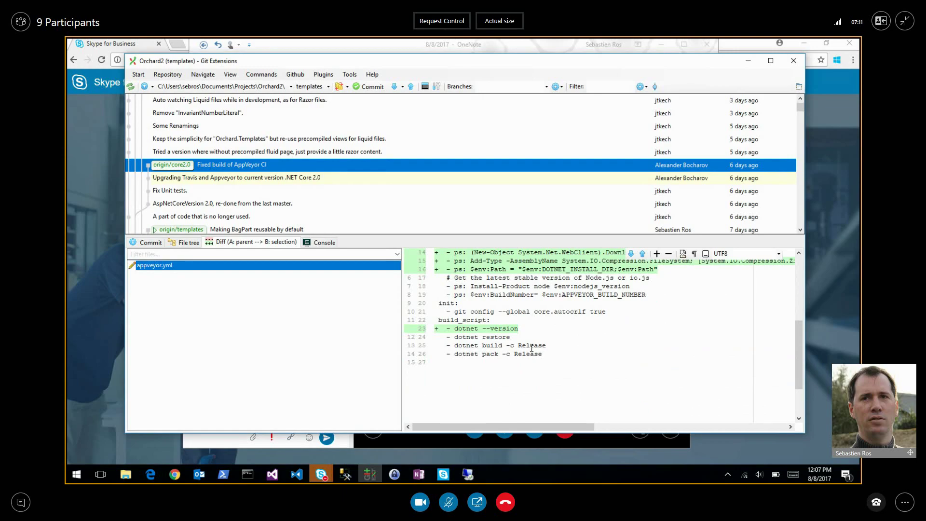
scroll(532, 348, up, 5)
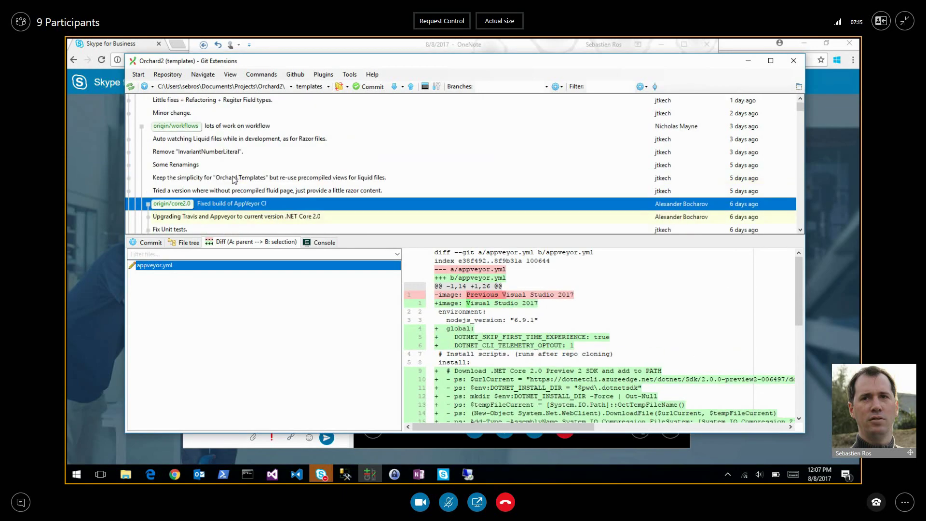
scroll(233, 179, down, 2)
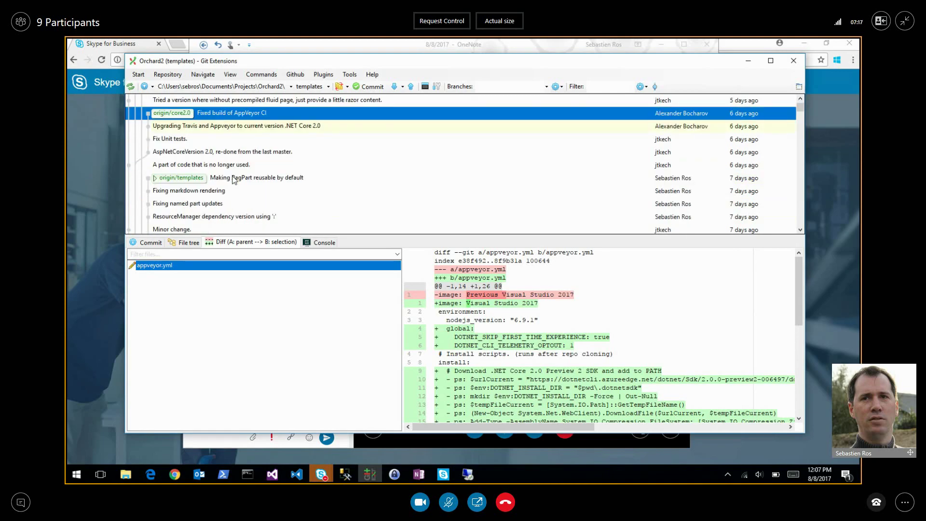
scroll(234, 179, down, 1)
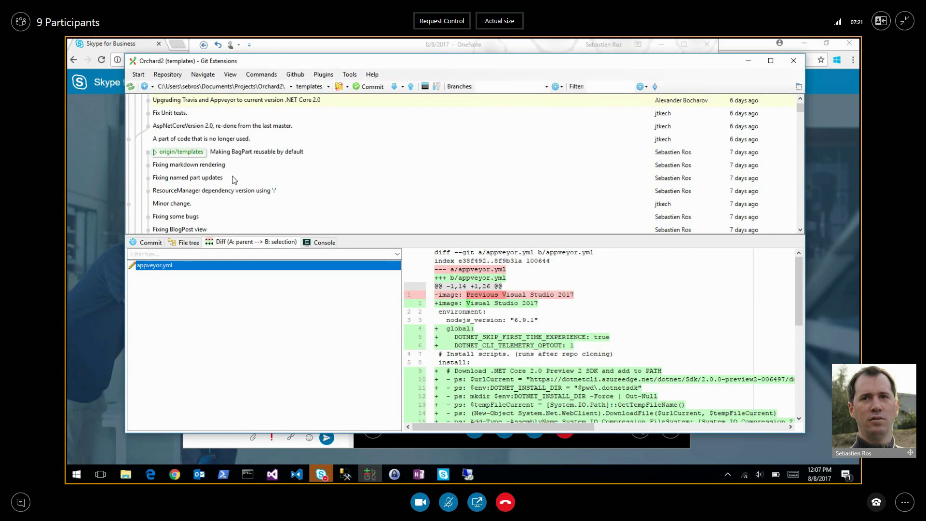
scroll(234, 179, down, 1)
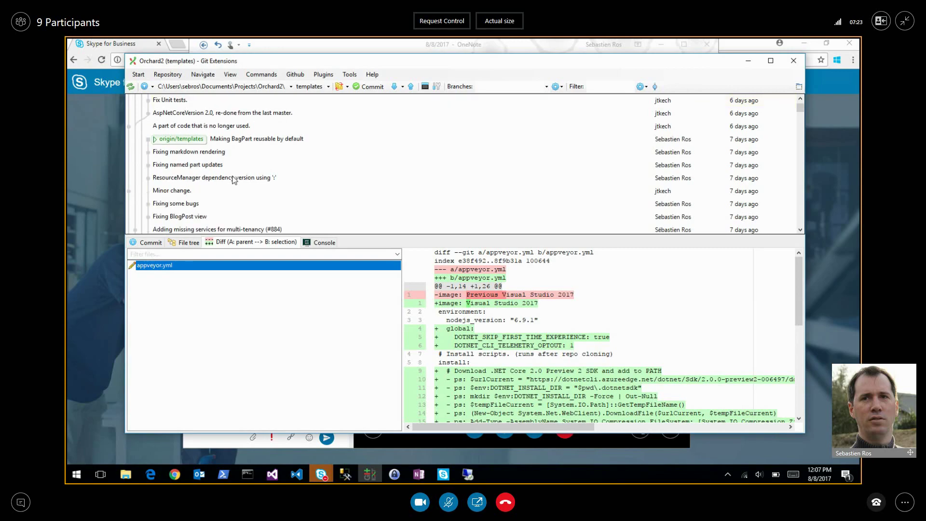
scroll(234, 179, down, 3)
scroll(234, 179, up, 4)
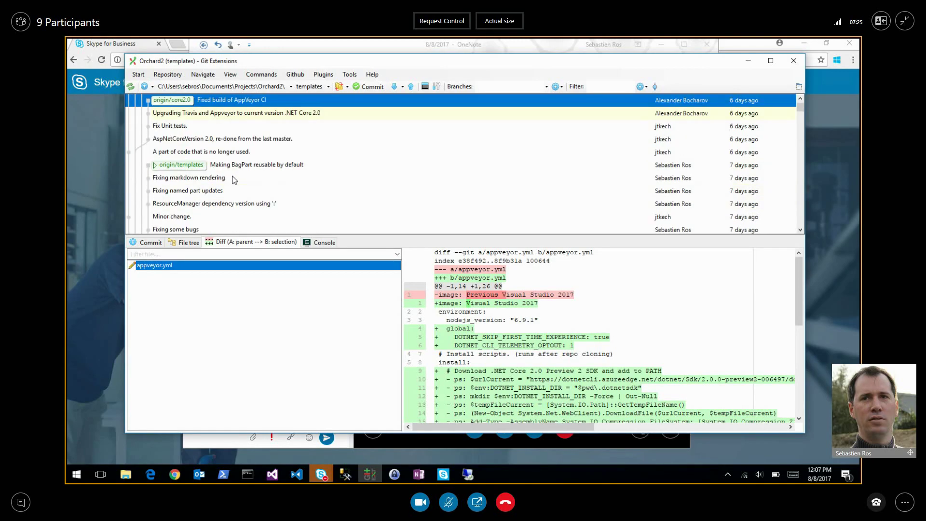
scroll(234, 179, up, 1)
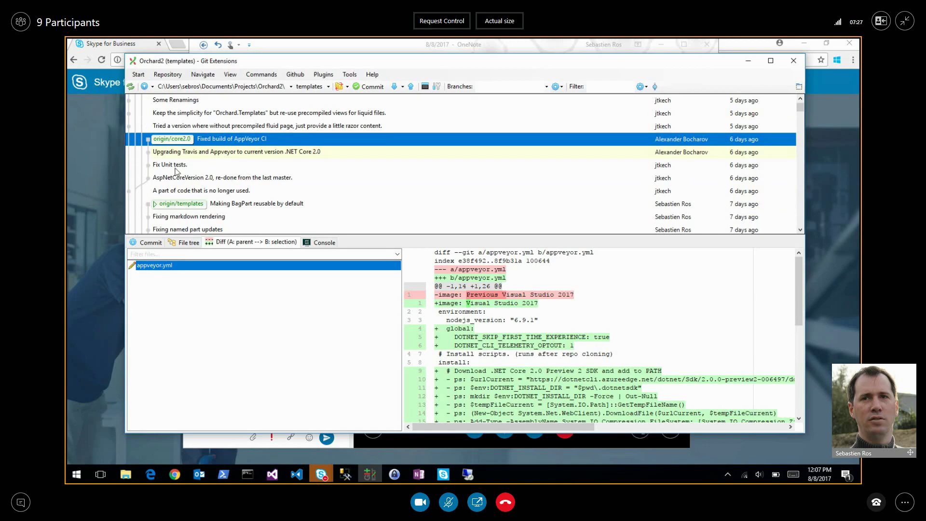
scroll(195, 169, up, 3)
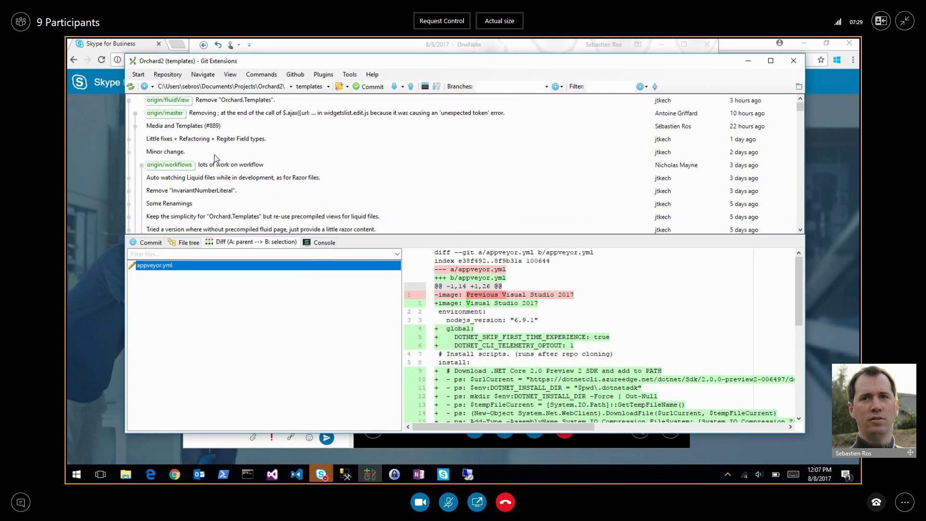
click(321, 474)
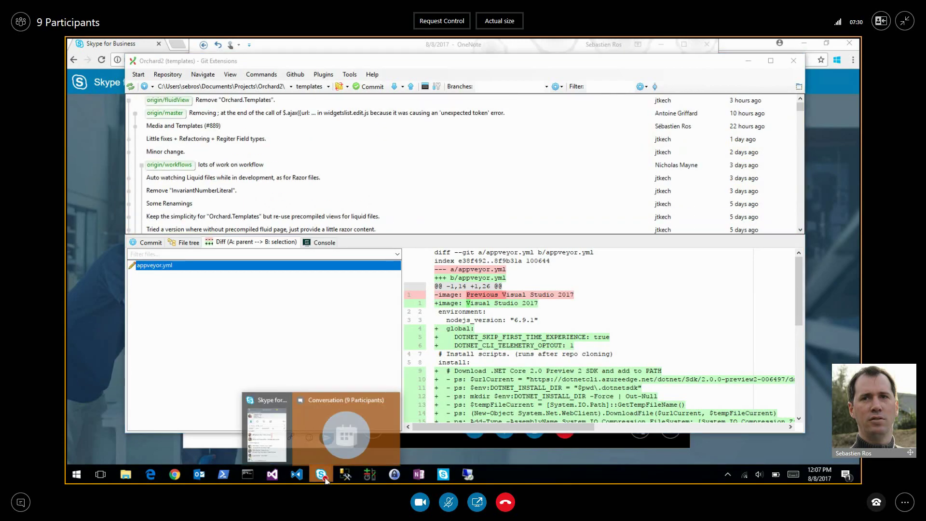
click(363, 421)
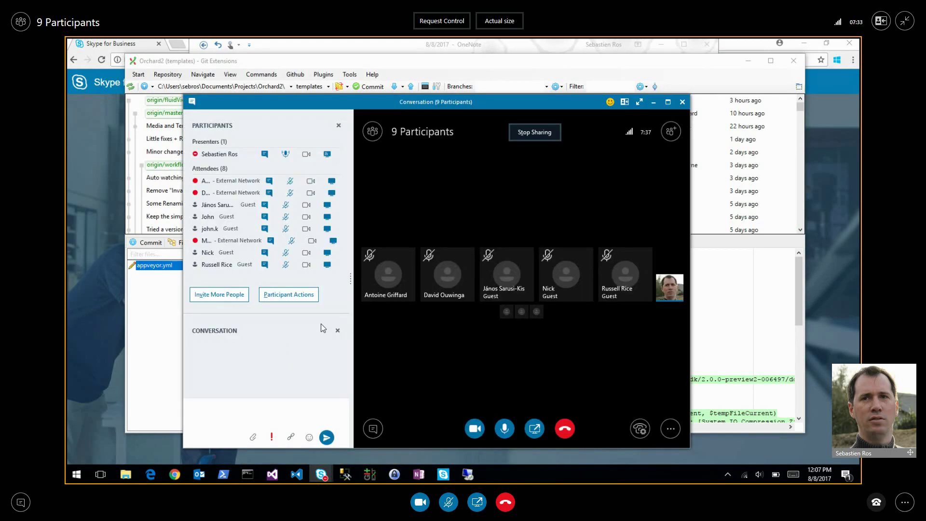
mouse_move(330, 315)
mouse_down()
mouse_move(316, 345)
mouse_move(324, 319)
mouse_up()
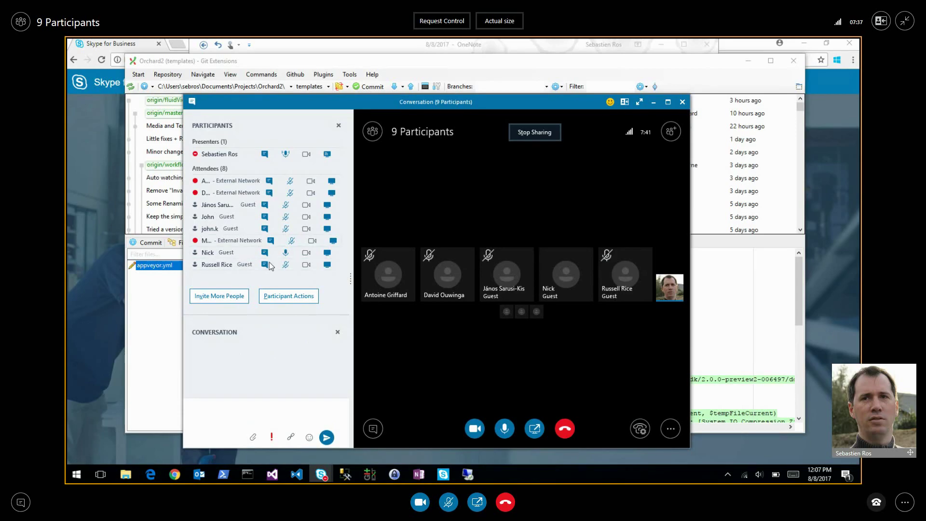
click(354, 63)
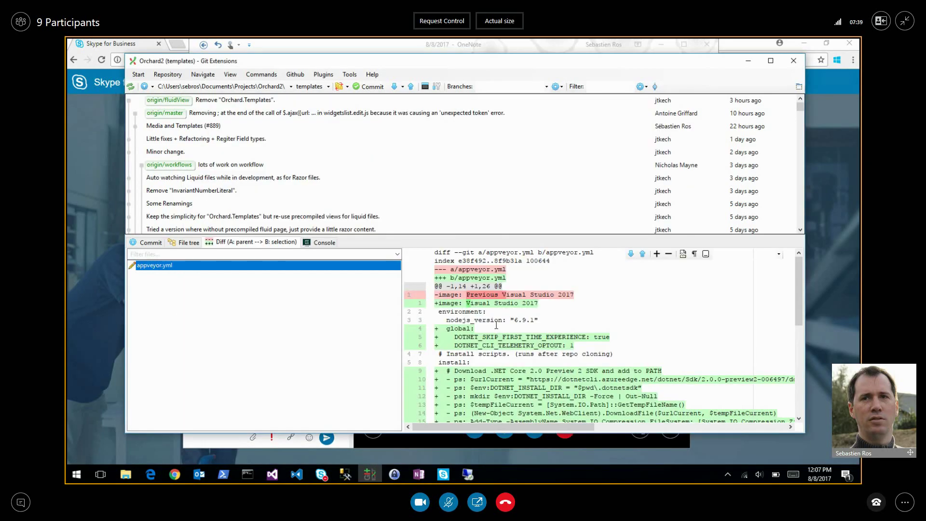
On the remote desktop, run Orchard.Cms.Web on IIS Express from Visual Studio, loading localhost:2918.
click(467, 475)
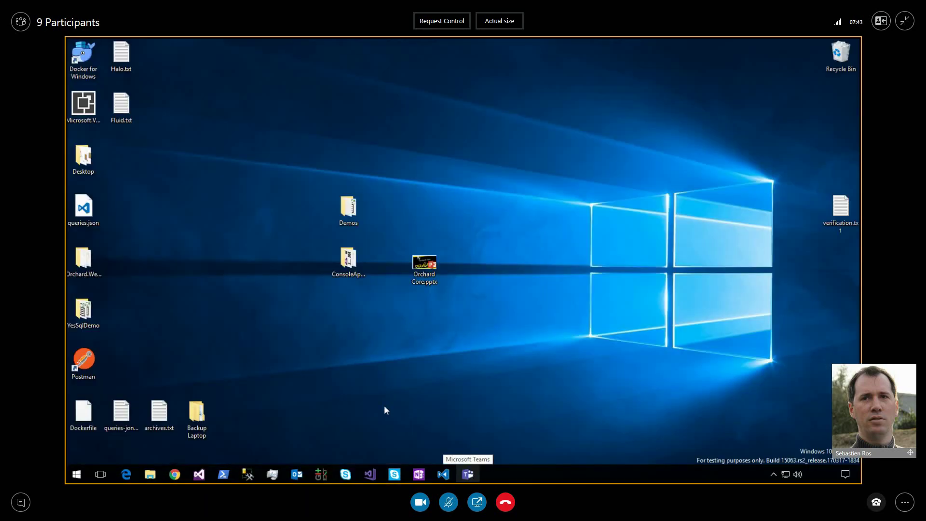
mouse_move(370, 477)
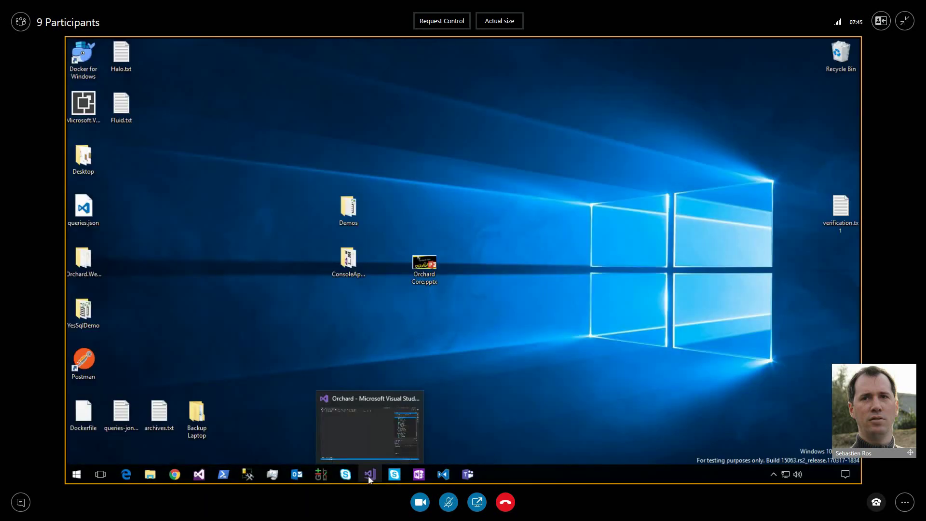
click(369, 477)
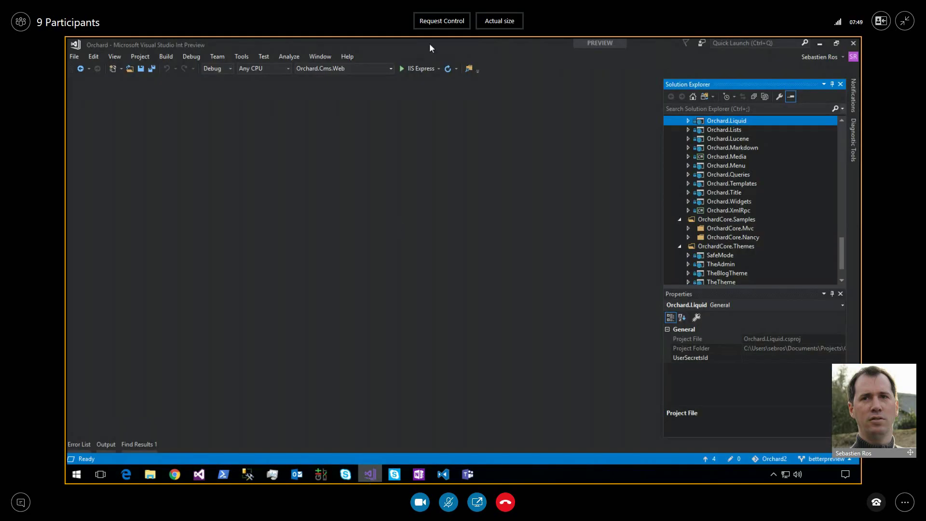
click(415, 70)
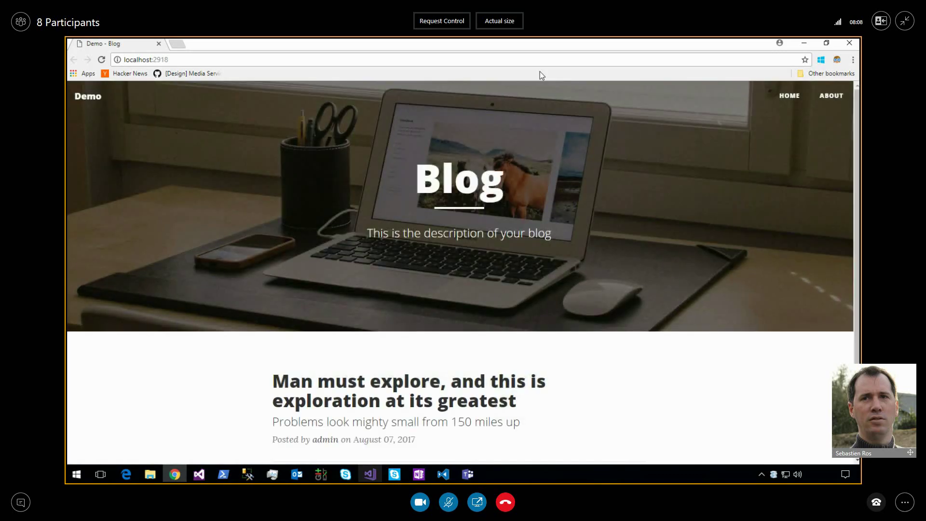
Log in at localhost:2918/admin as admin, re-entering the password after the first failed attempt.
text(/adm)
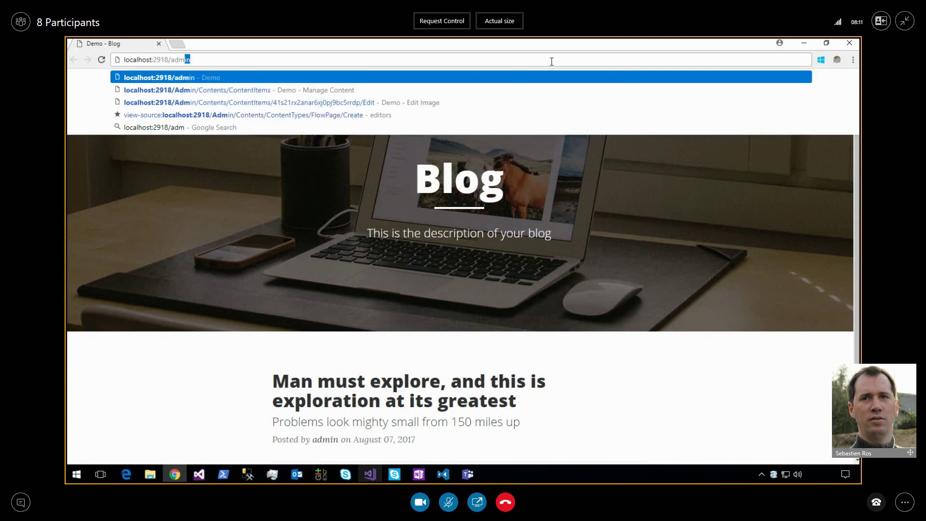
key(Return)
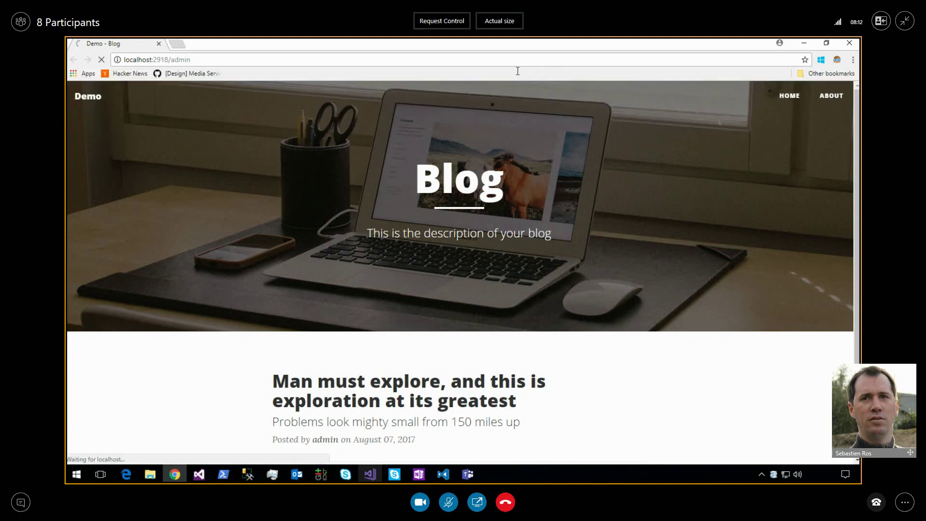
text(admin)
key(Tab)
text(••••••••)
key(Return)
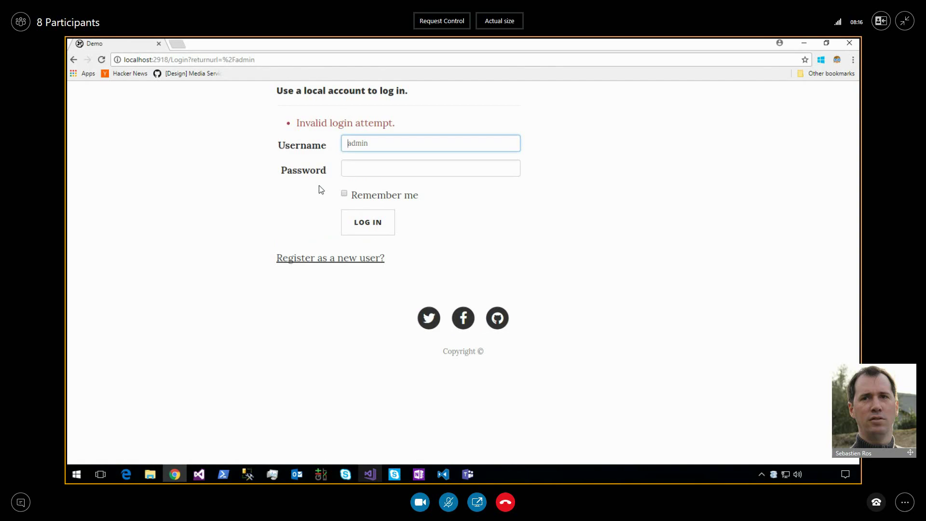
click(413, 169)
text(••••••••)
key(Return)
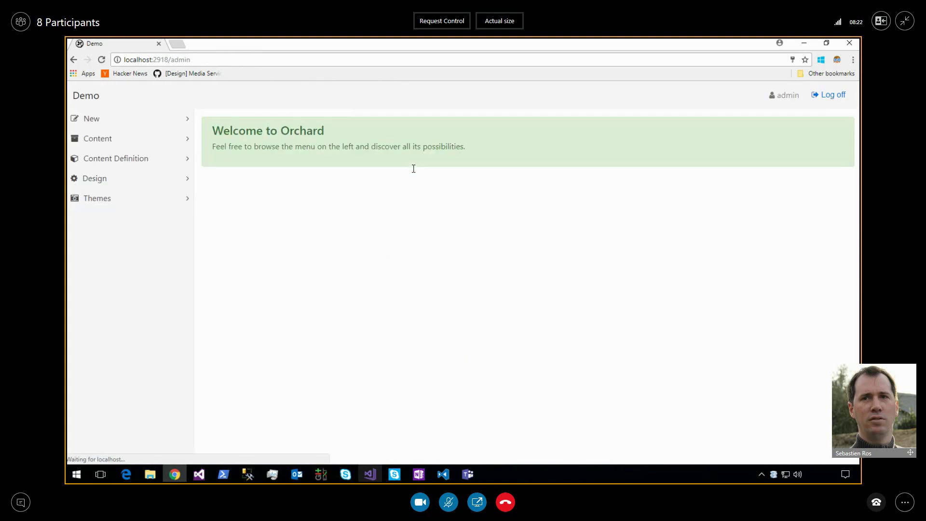
Check that the Image widget content type has a single Image part, then go back to Content Types.
click(137, 158)
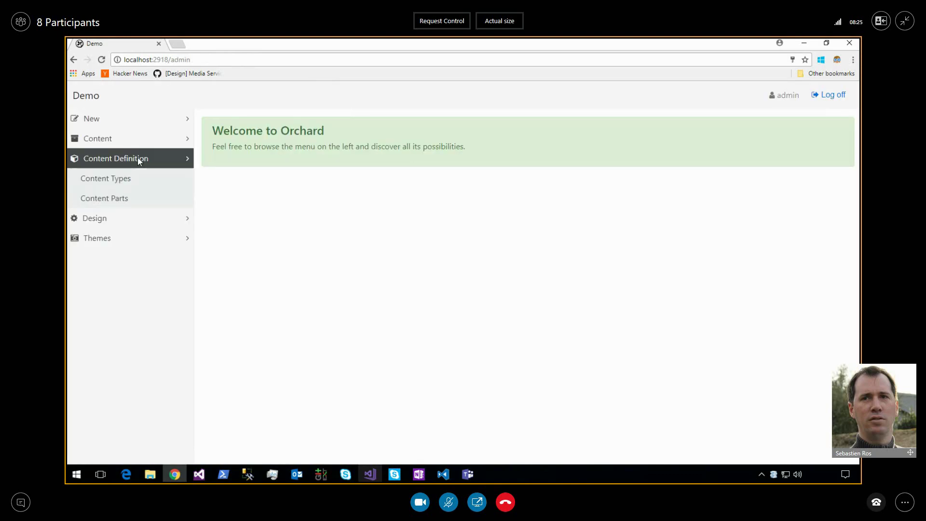
click(131, 183)
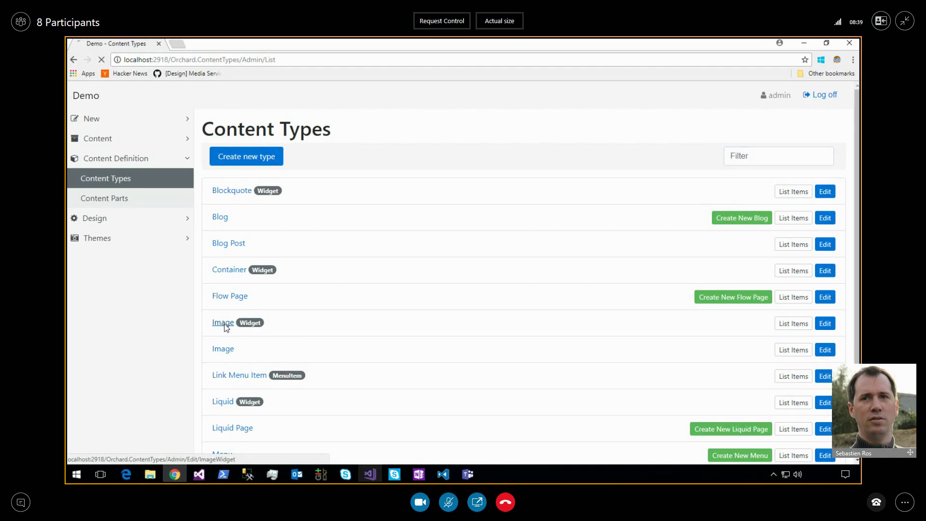
click(224, 326)
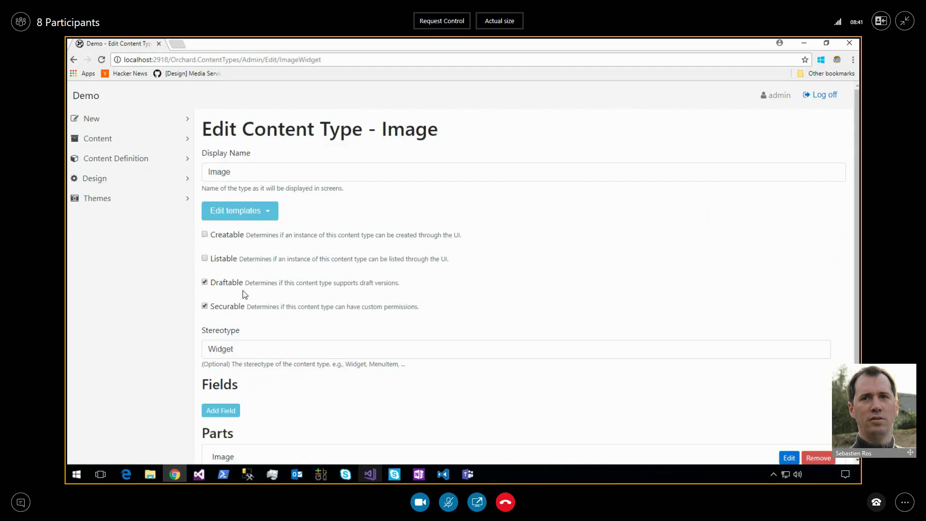
scroll(234, 342, down, 2)
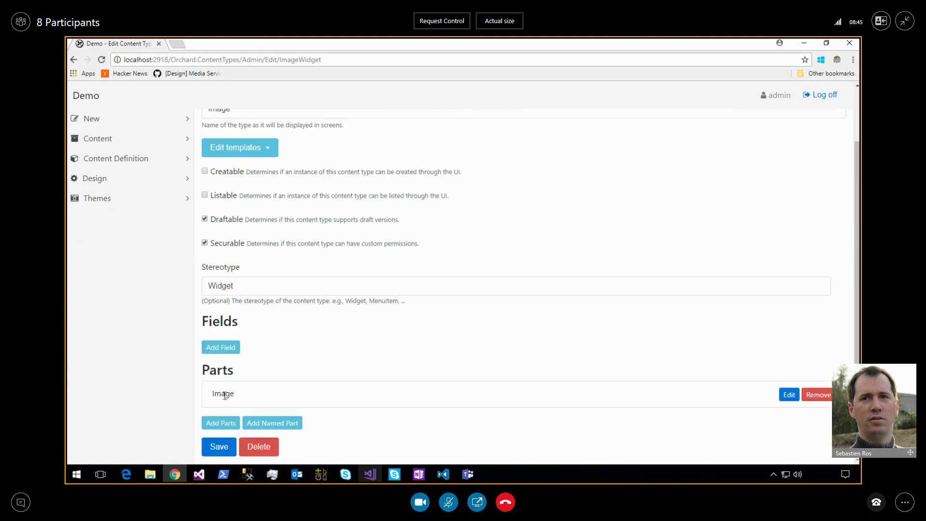
double_click(224, 395)
Begin a New Flow Page from the sidebar and add an empty Image widget.
click(73, 60)
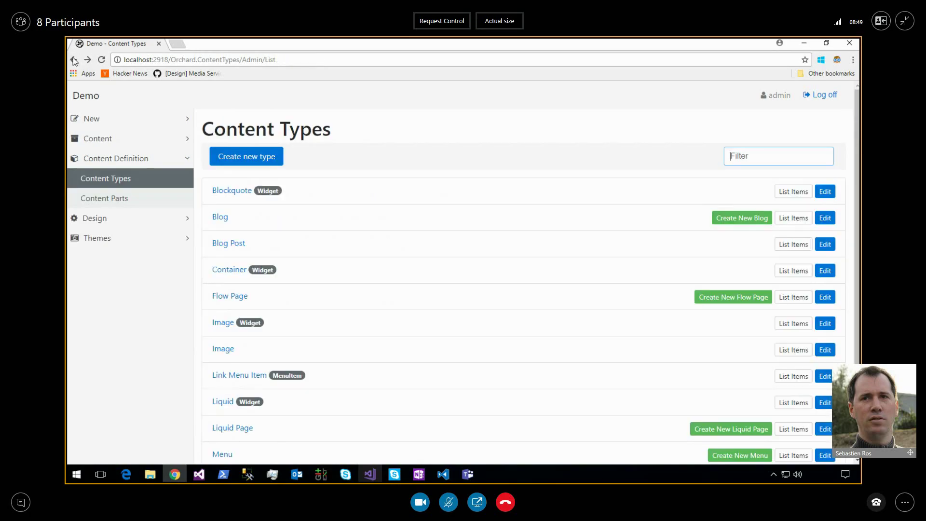
click(114, 127)
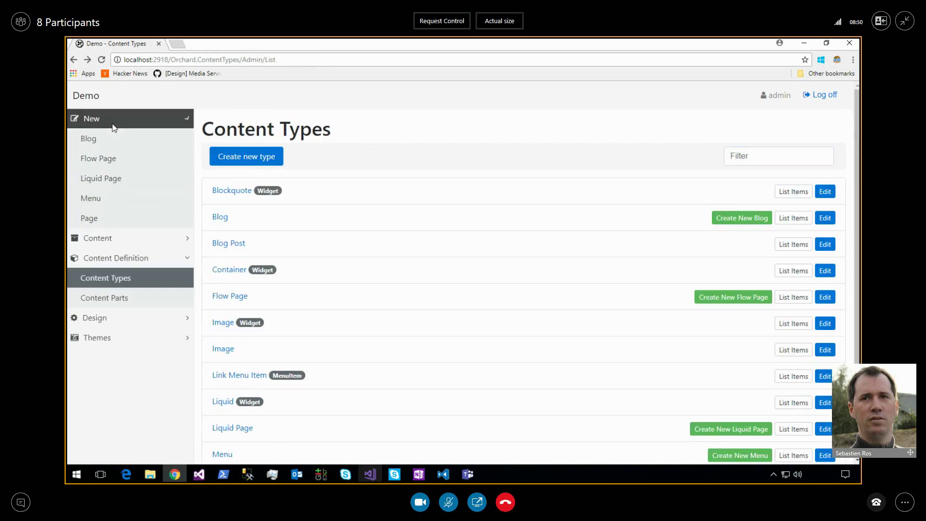
click(124, 161)
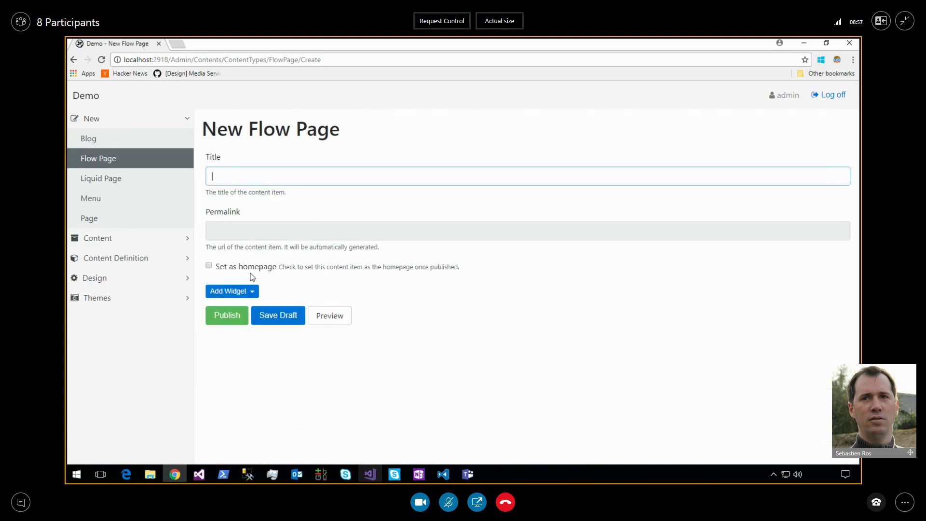
click(247, 289)
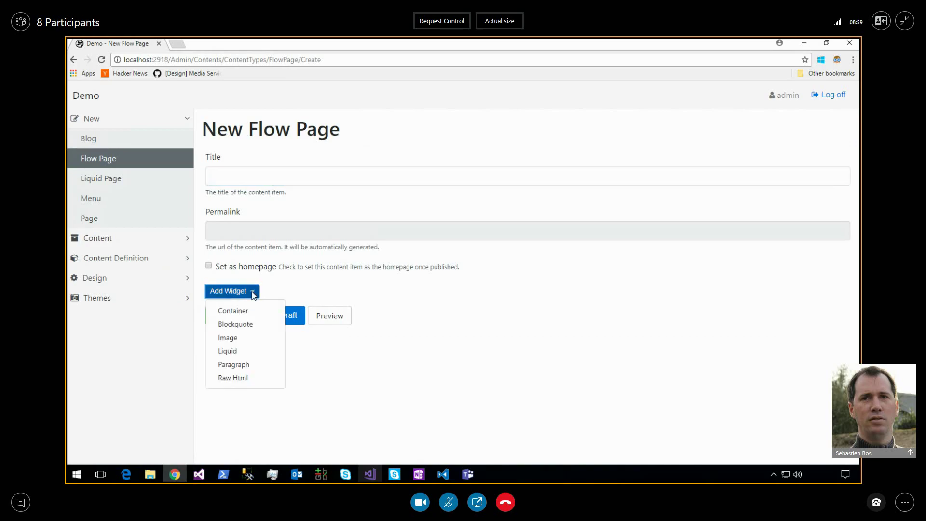
click(248, 340)
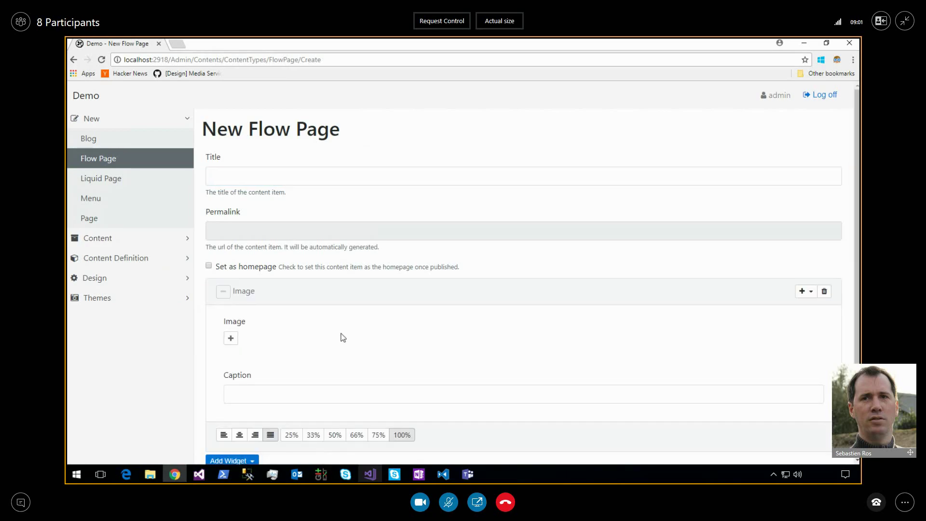
scroll(282, 338, down, 1)
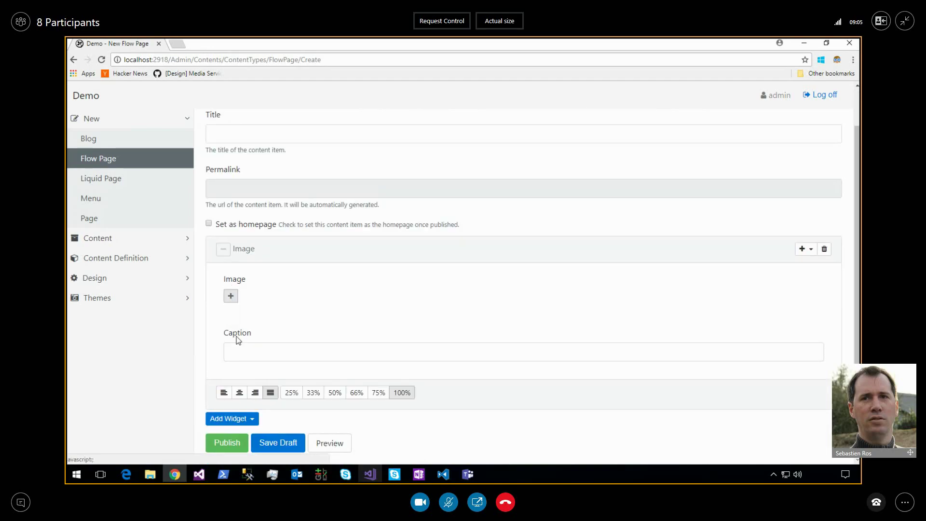
Upload all eight Kittens photos from the computer into the media library.
click(230, 296)
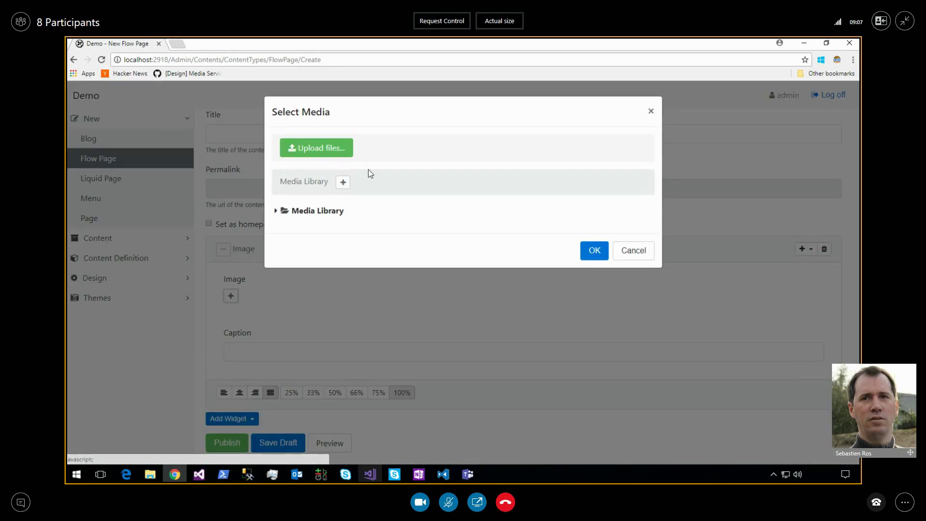
click(322, 147)
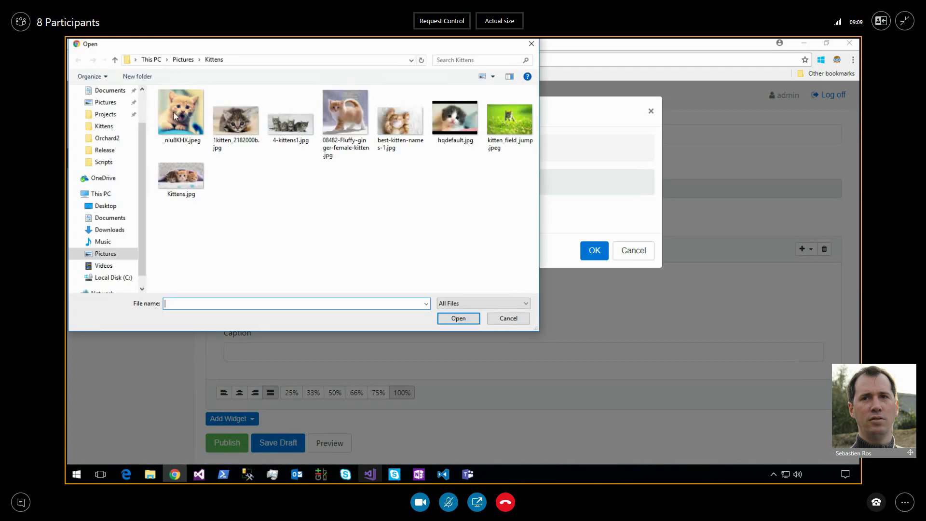
click(173, 112)
shift+click(189, 187)
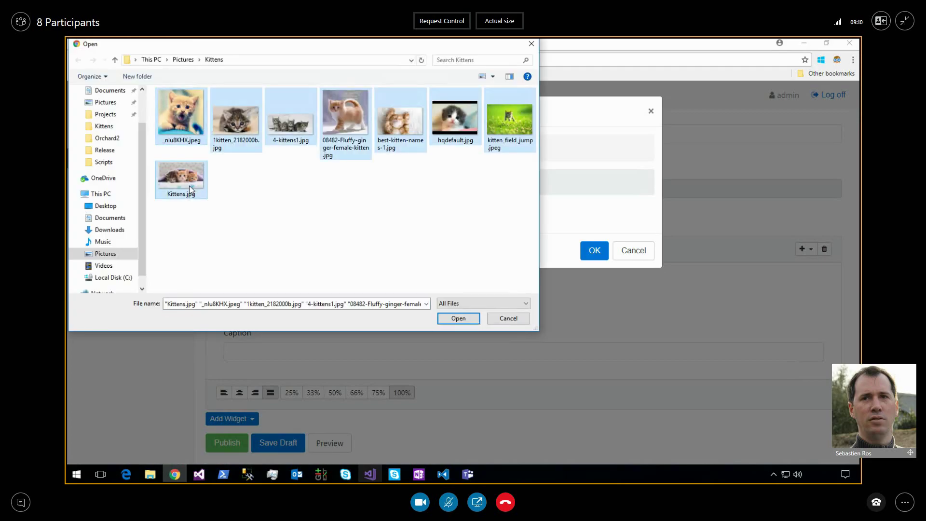
click(470, 319)
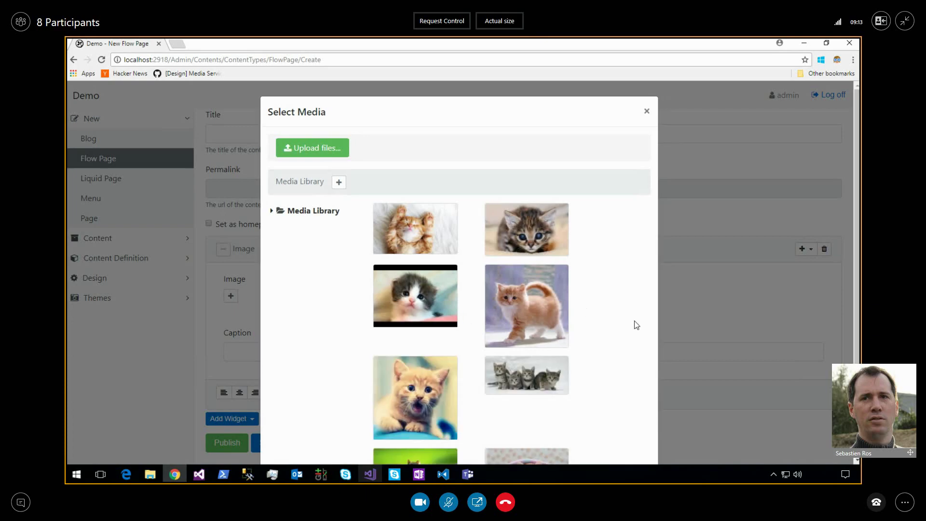
Add best-kitten-names-1.jpg and 08482-Fluffy-ginger-female-kitten.jpg to the Image widget.
scroll(635, 320, down, 3)
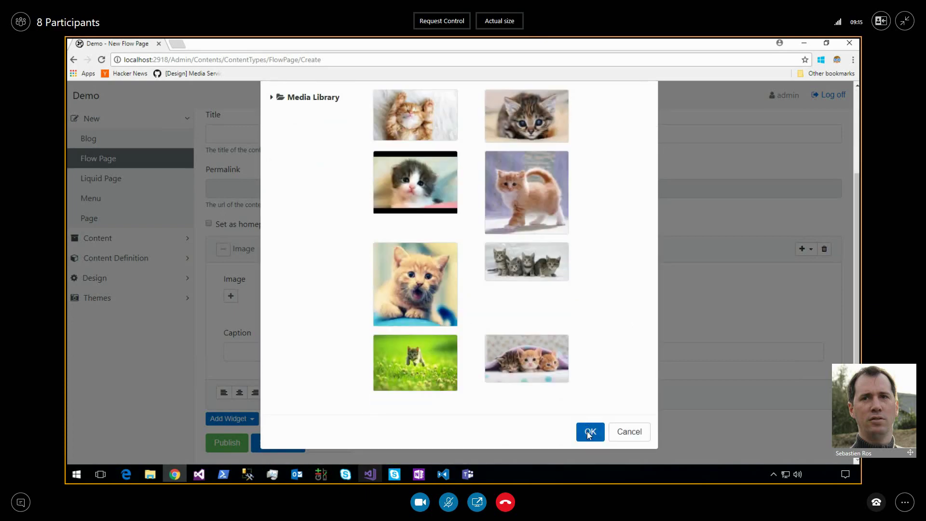
scroll(472, 185, up, 3)
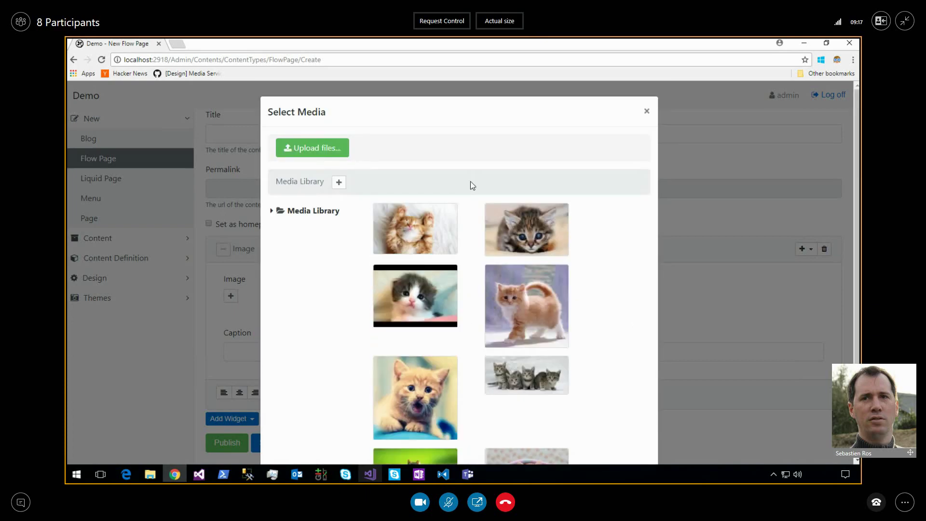
click(439, 218)
scroll(440, 218, down, 3)
click(590, 433)
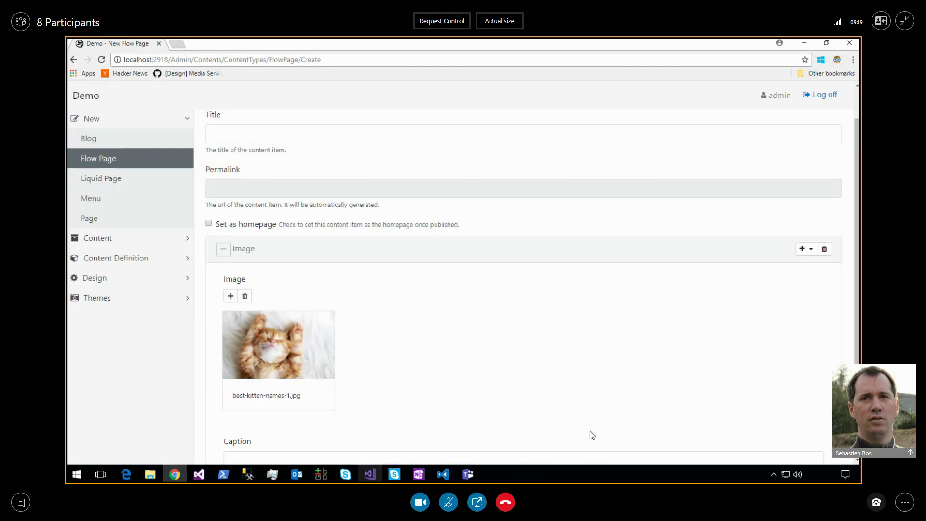
click(231, 296)
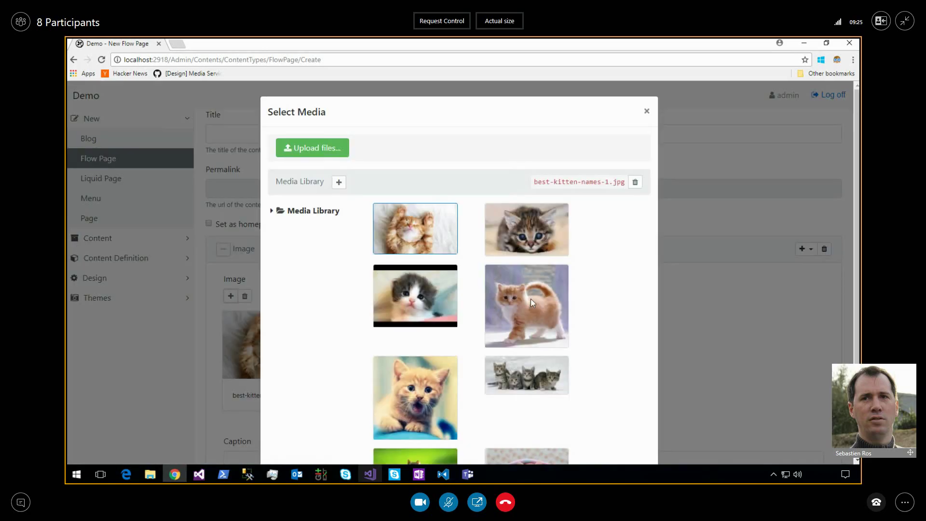
click(530, 299)
scroll(530, 298, down, 3)
click(590, 433)
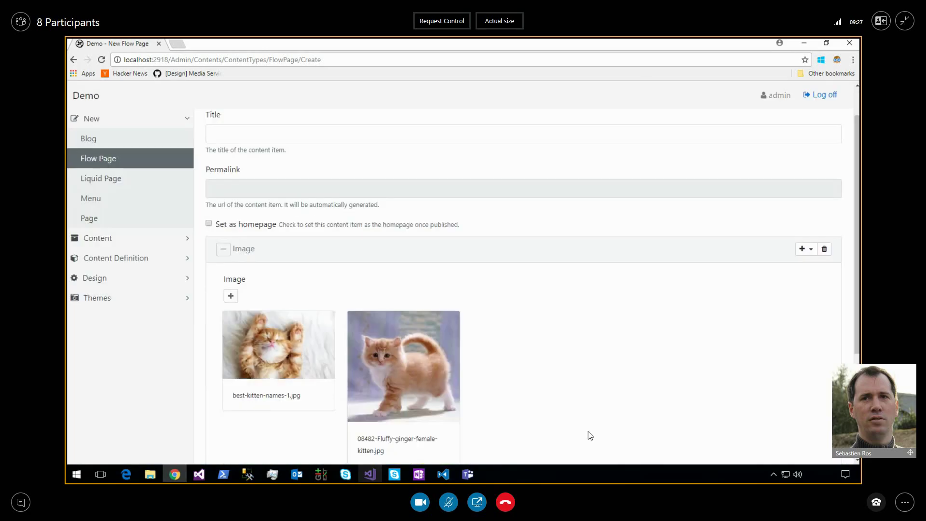
Add the open-mouthed kitten _niu8KHX.jpeg and drag it ahead of the other two images.
scroll(494, 325, down, 2)
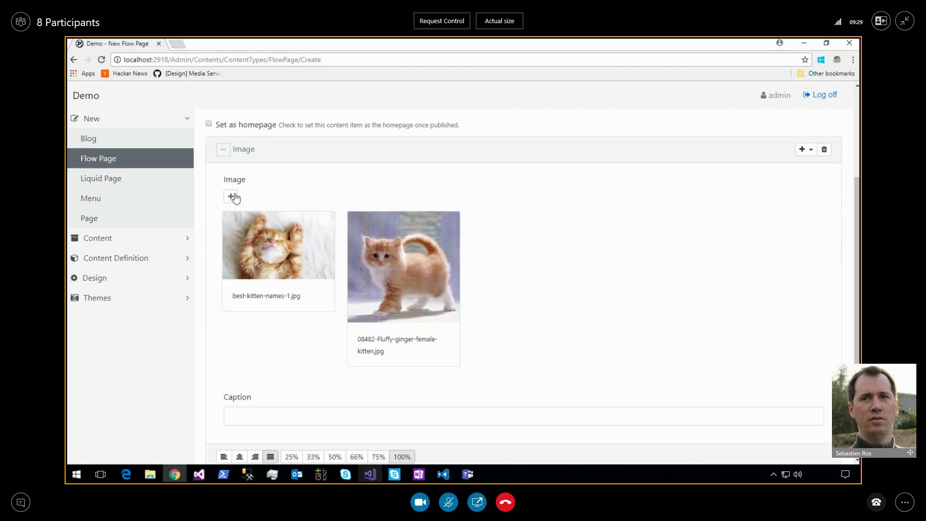
click(231, 196)
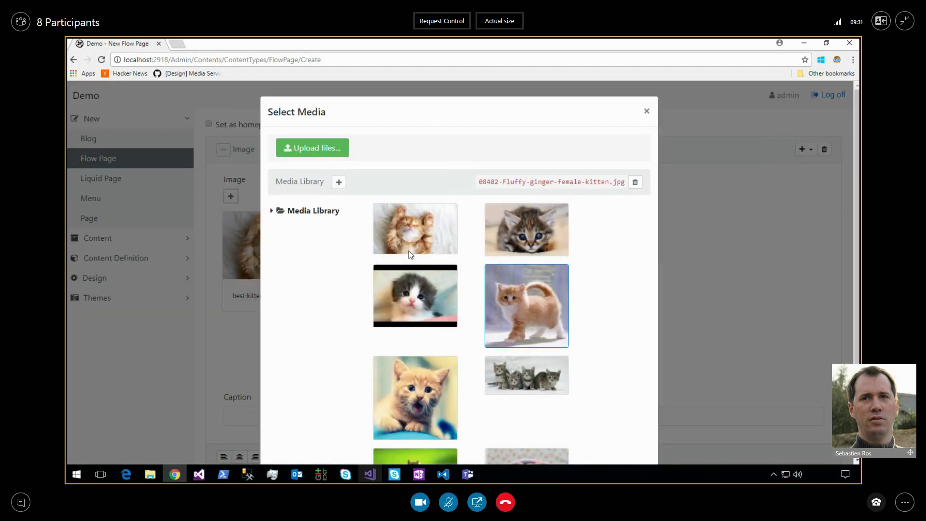
scroll(410, 251, down, 2)
click(414, 303)
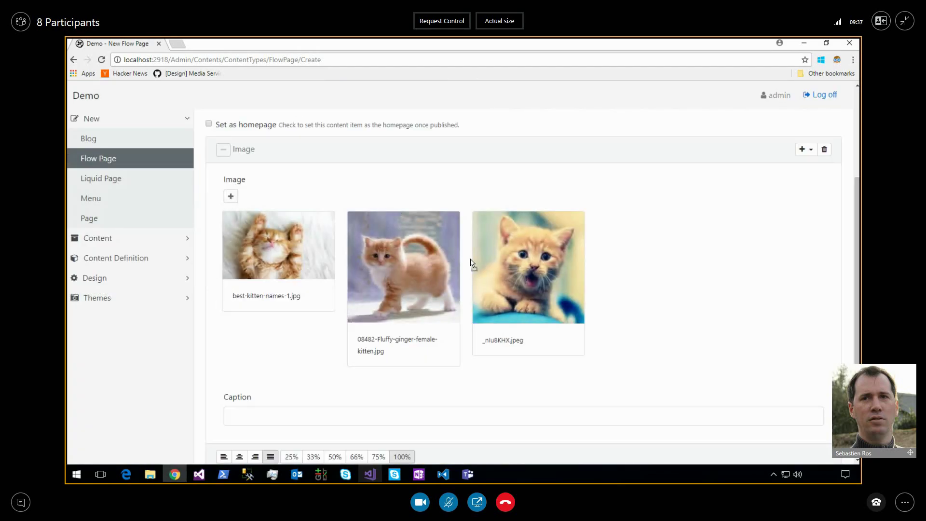
drag(471, 263, 391, 253)
drag(283, 241, 409, 245)
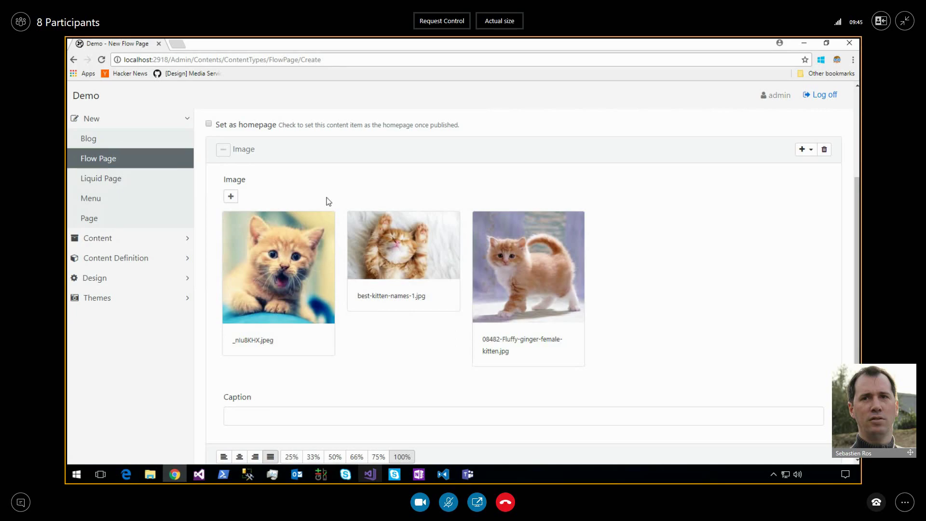
Enter 'Kittens' as the page title.
scroll(328, 202, up, 3)
click(286, 178)
text(Kittens)
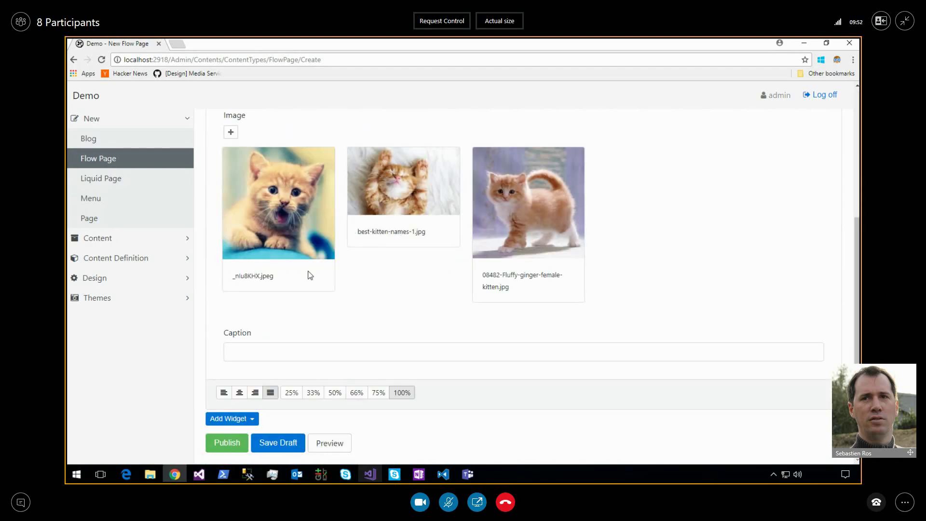
Select the sleeping kitten card among the three images.
scroll(309, 273, up, 4)
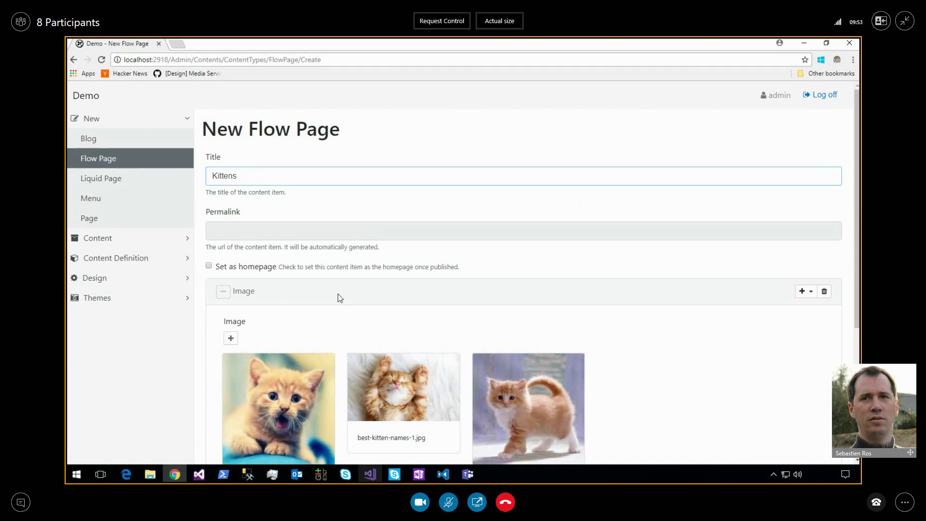
scroll(339, 297, down, 4)
click(389, 374)
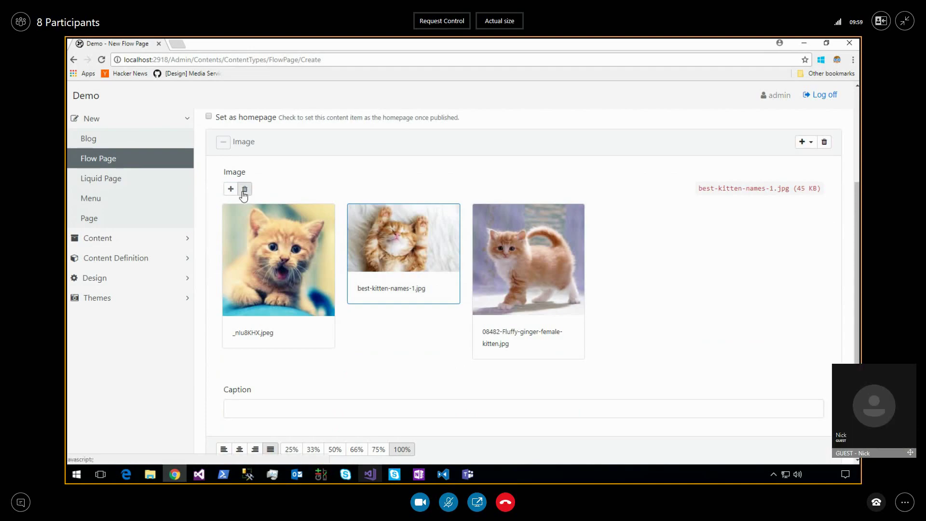
scroll(340, 181, down, 1)
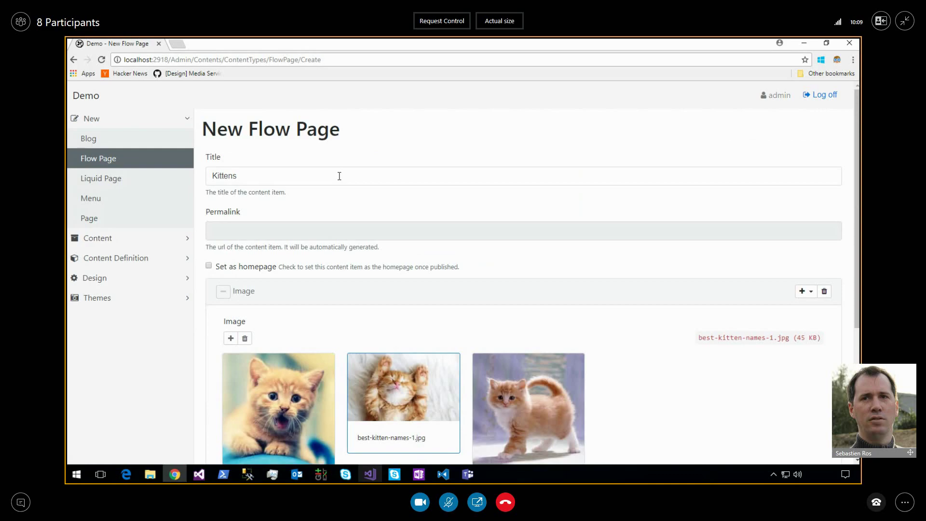
scroll(339, 176, down, 3)
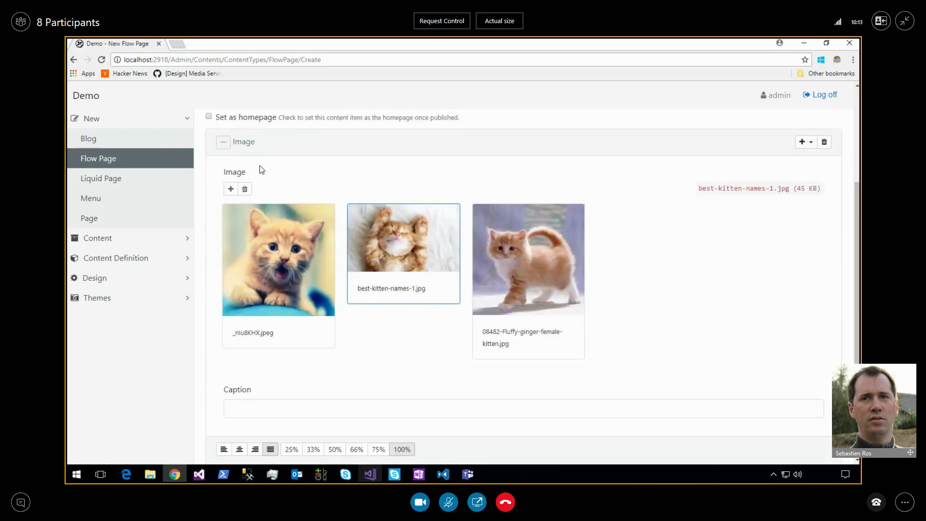
Create a new Puppies folder in the Media Library.
click(231, 189)
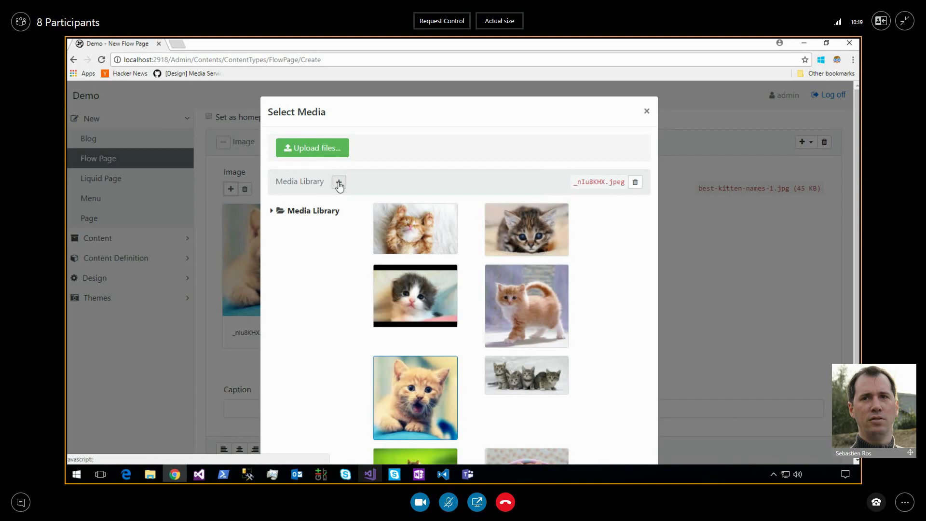
click(339, 183)
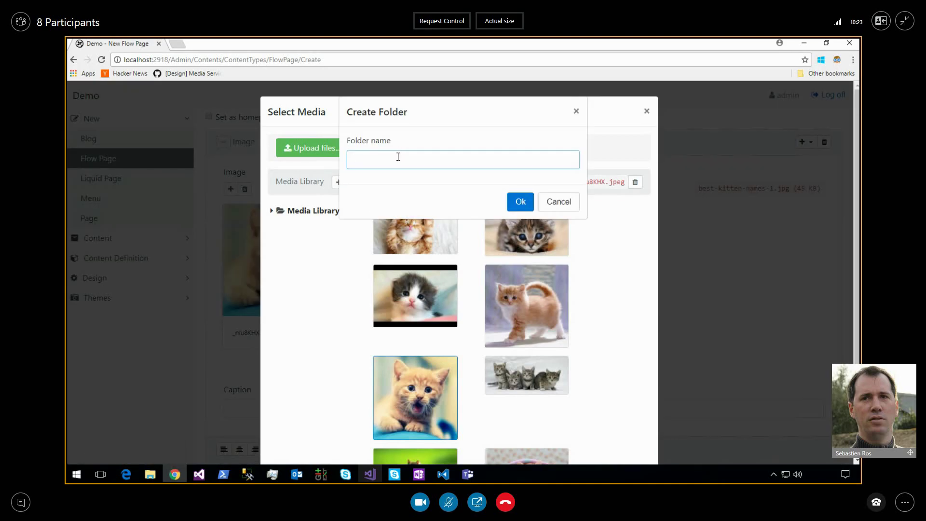
text(Puppies)
click(525, 207)
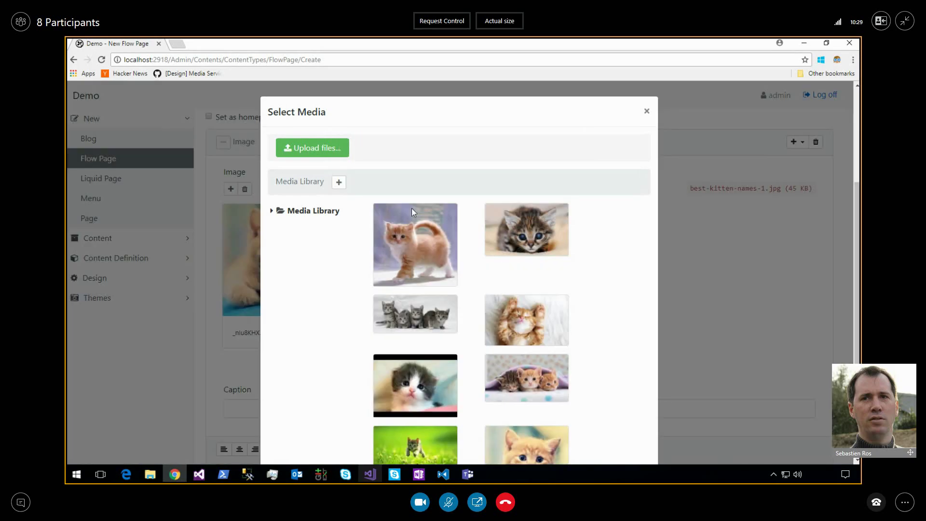
Upload the first three puppy photos from disk into the Puppies folder.
click(272, 212)
click(306, 227)
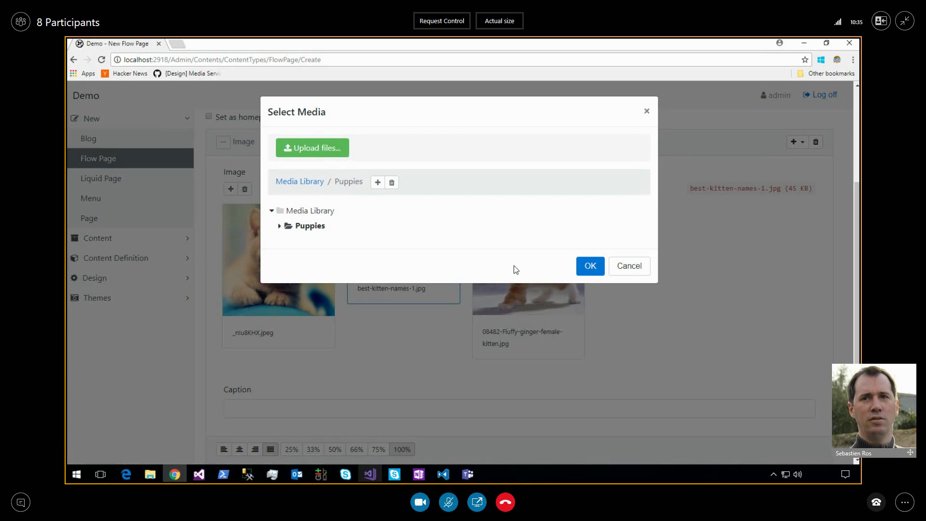
click(321, 161)
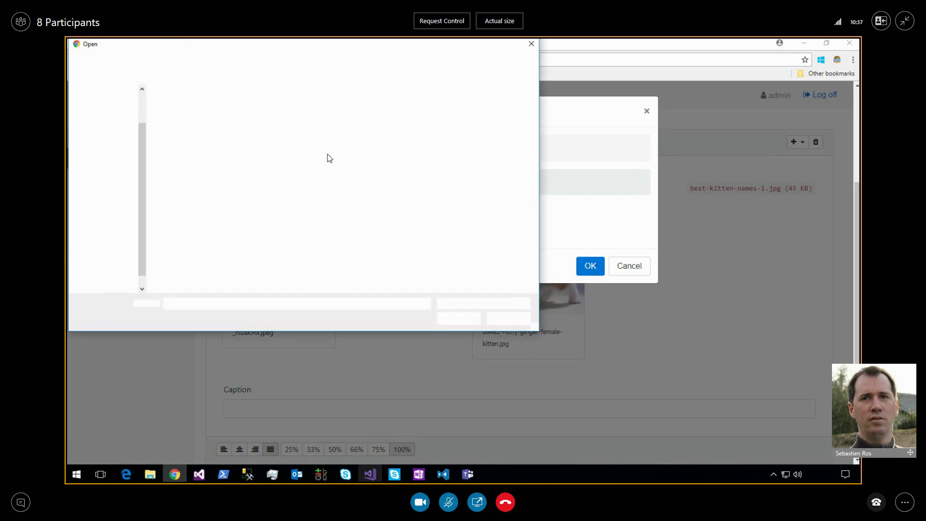
click(183, 60)
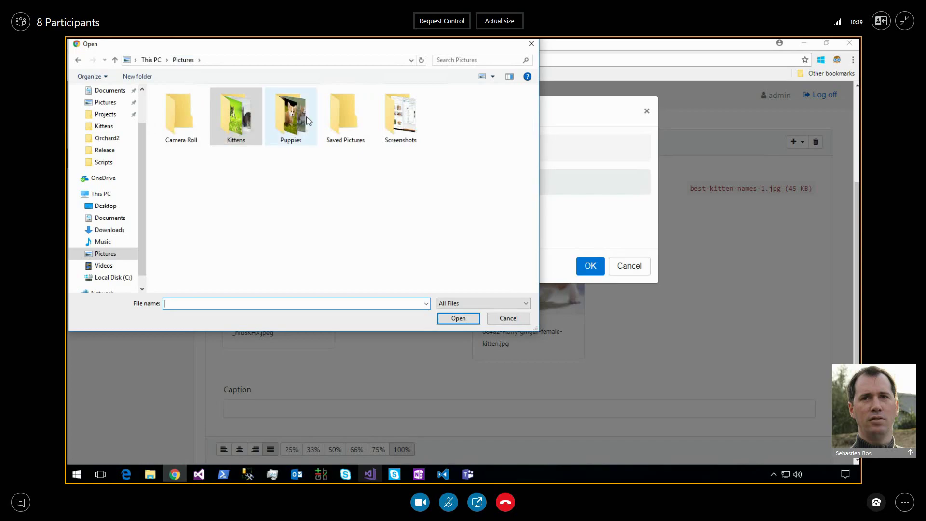
key(Return)
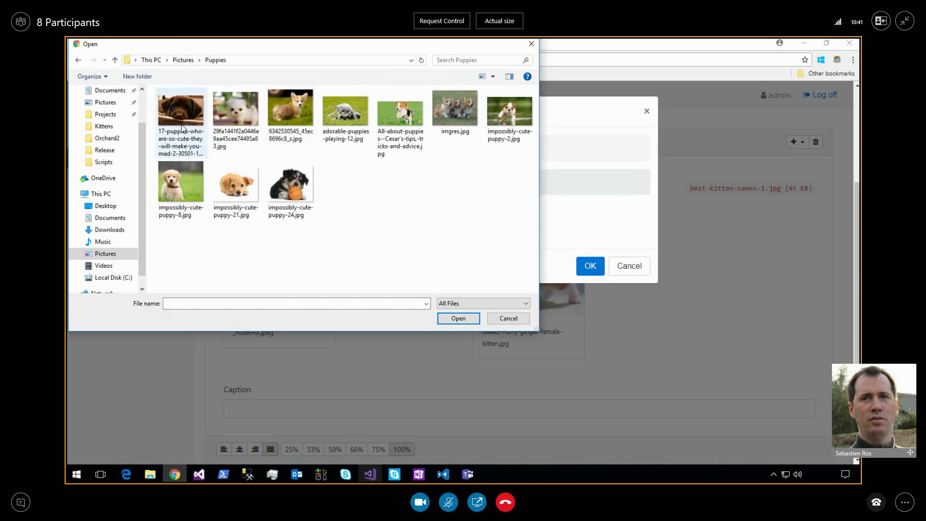
click(182, 127)
shift+click(287, 120)
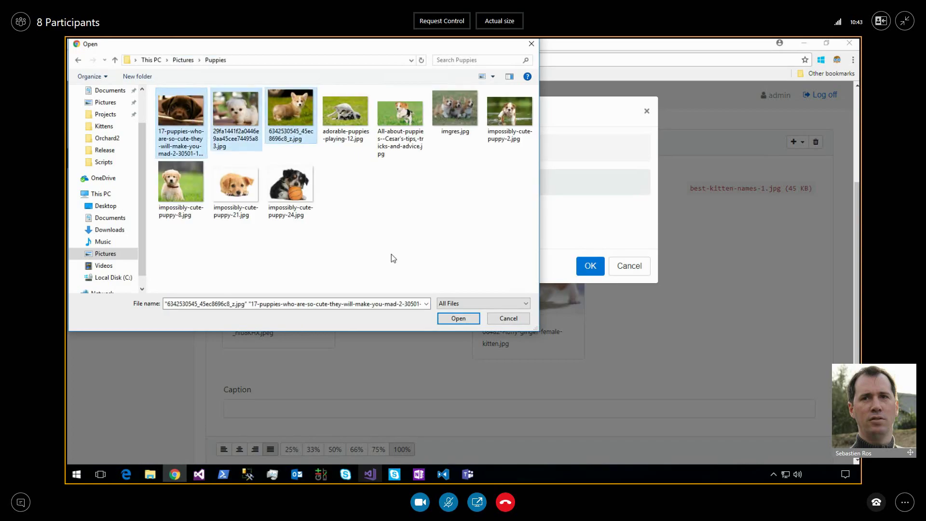
click(457, 312)
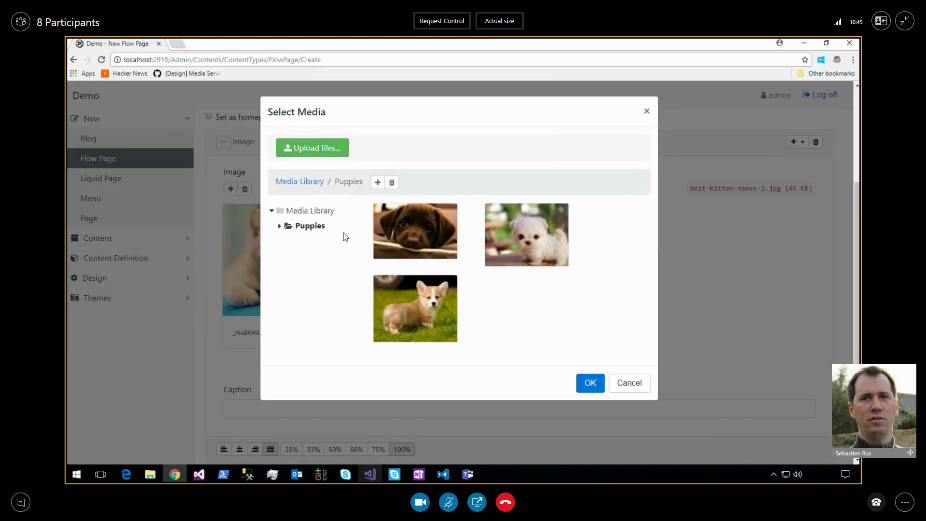
click(404, 224)
click(308, 225)
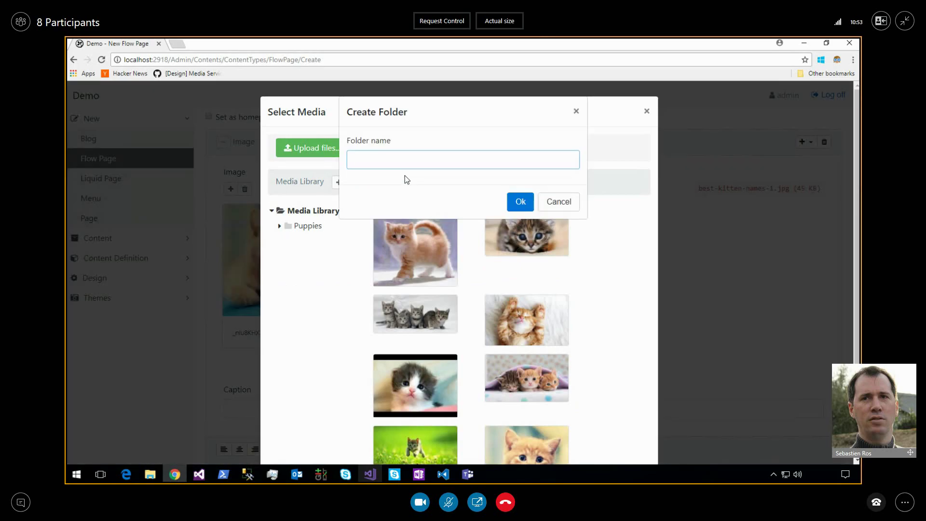
Try creating a second Puppies folder and cancel after the 'Folder already exists' error.
text(Puppies)
click(520, 202)
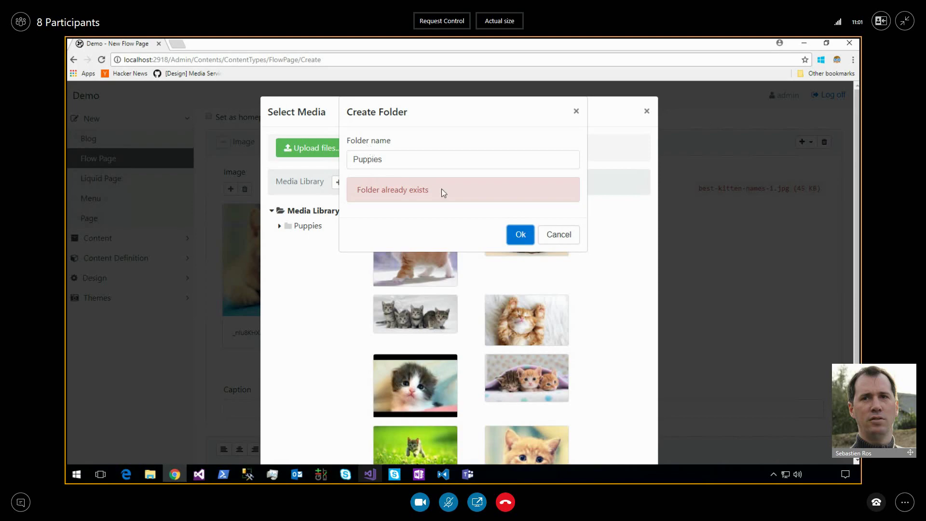
click(559, 234)
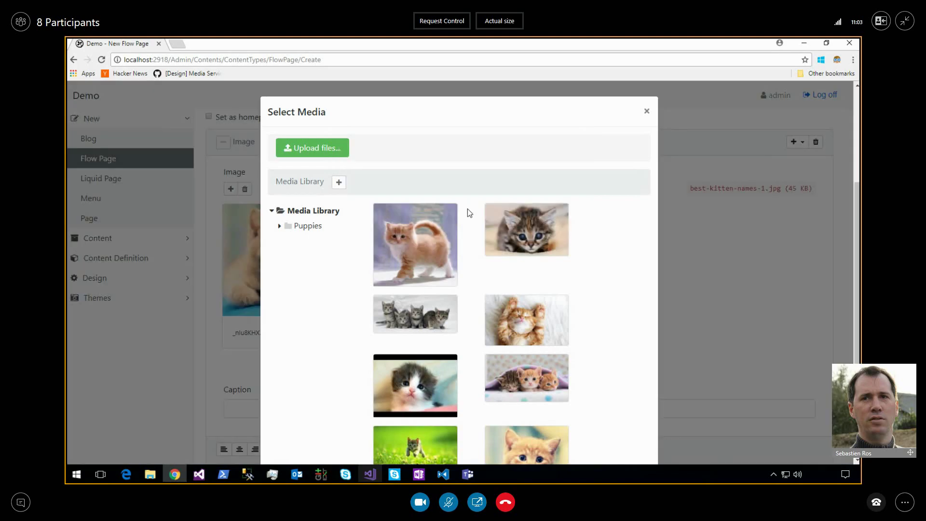
Browse the Puppies folder, then cancel Select Media without adding an image.
click(290, 225)
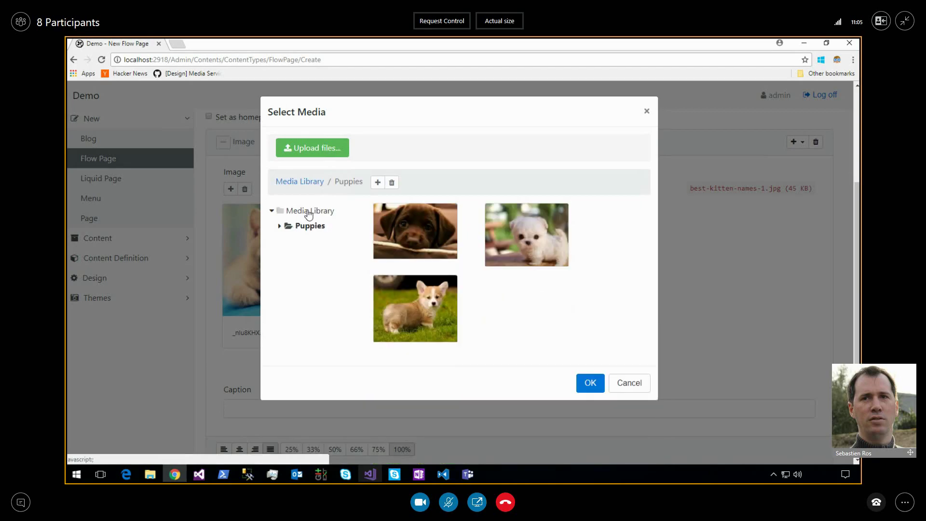
click(309, 212)
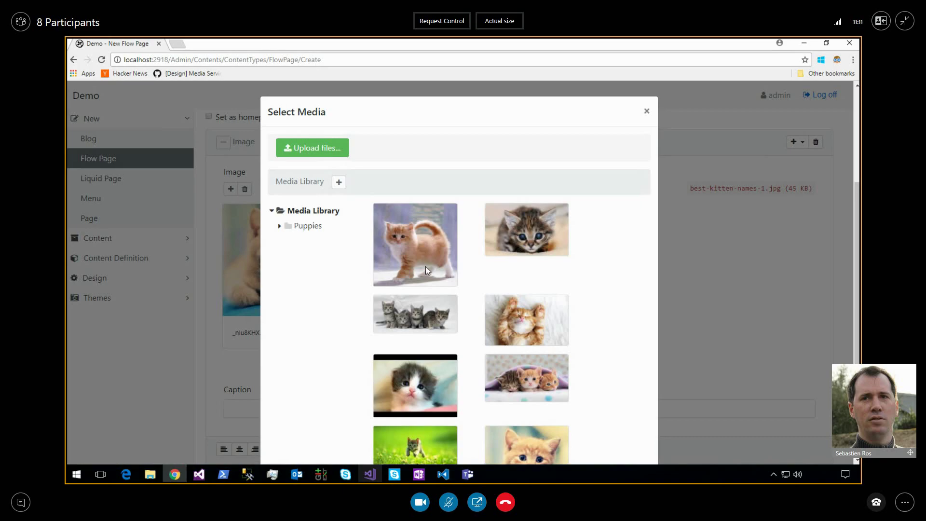
click(307, 227)
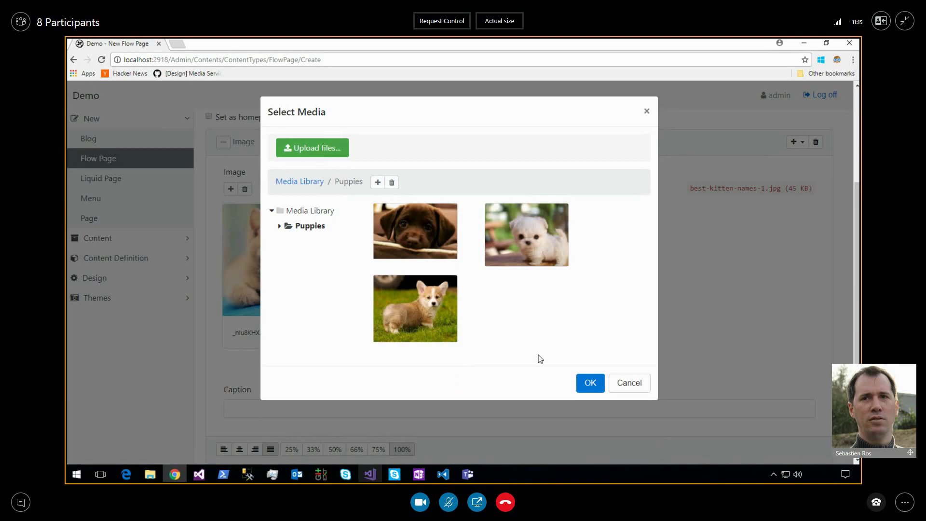
click(629, 384)
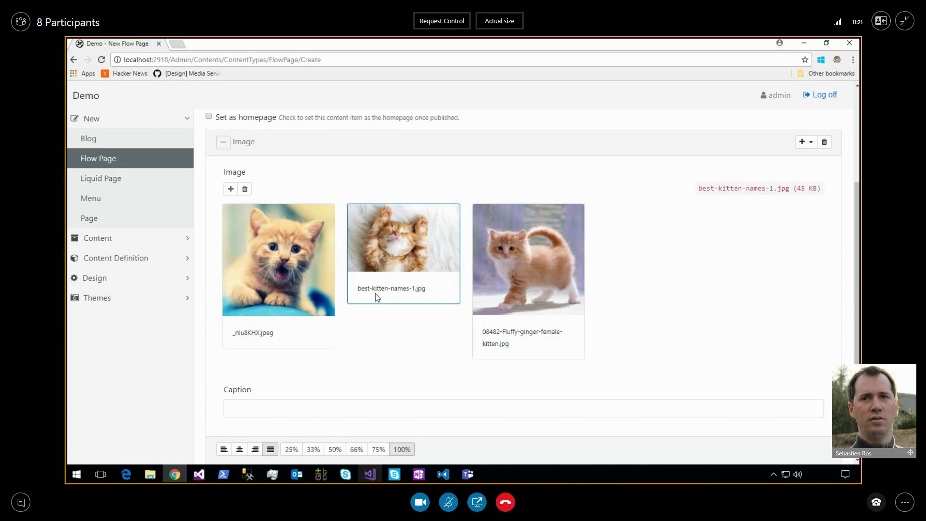
Open the Kittens page preview in a new tab from the Preview button below the form.
scroll(375, 294, down, 1)
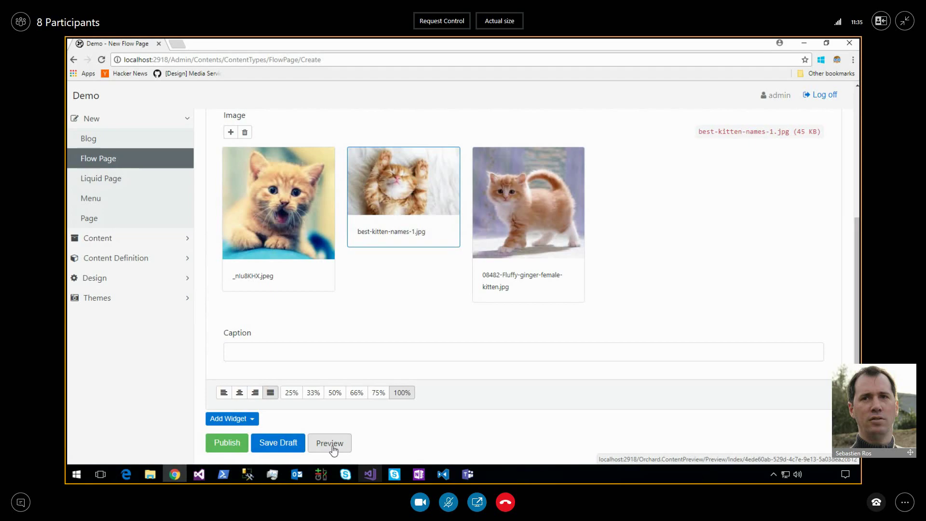
click(330, 443)
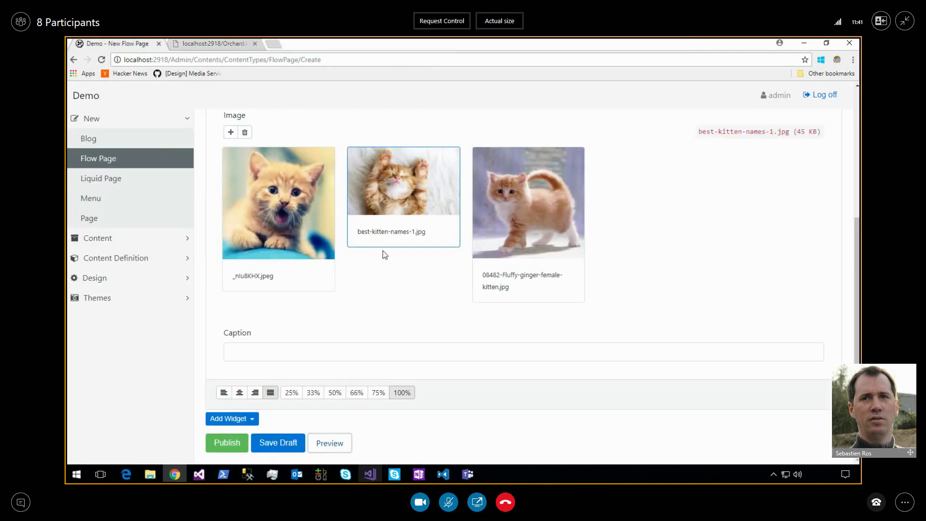
Snap the preview right and editor left, and return _nIu8KHX.jpeg to the first image slot.
drag(409, 207, 290, 204)
click(239, 45)
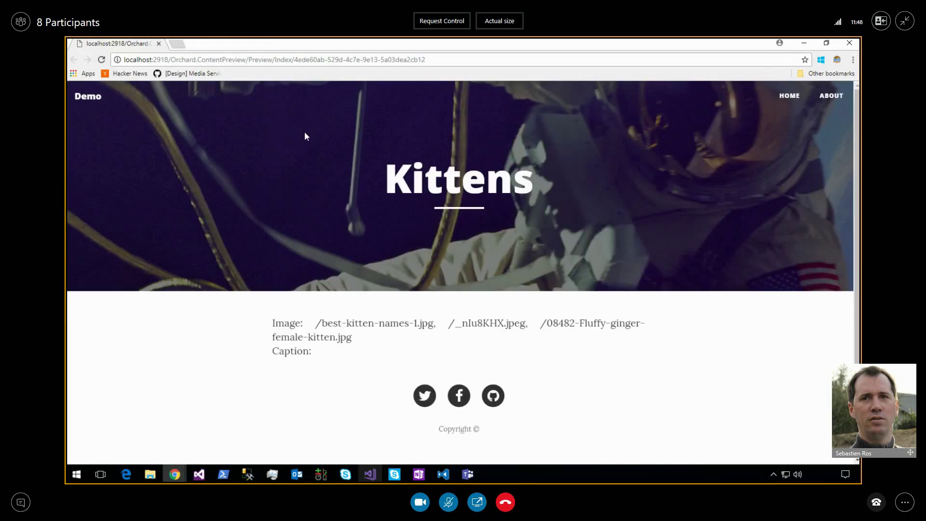
key(super+Right)
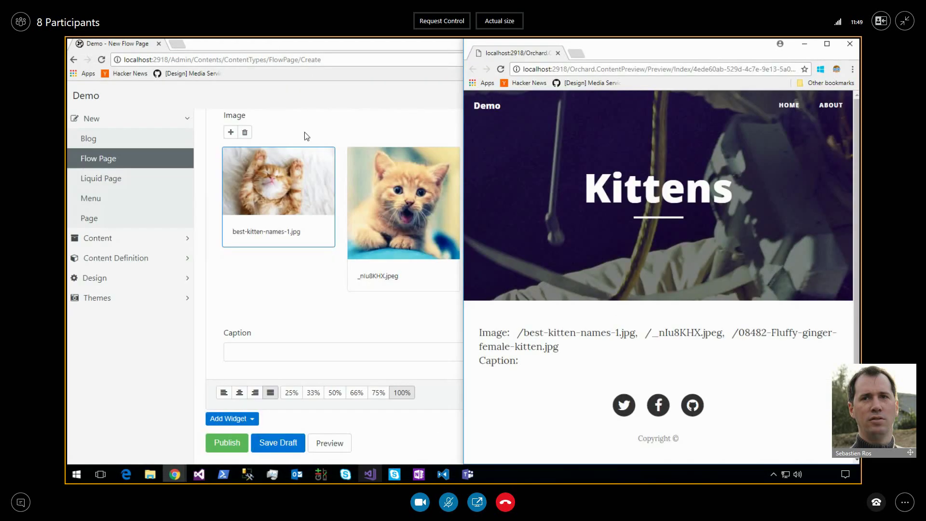
click(212, 181)
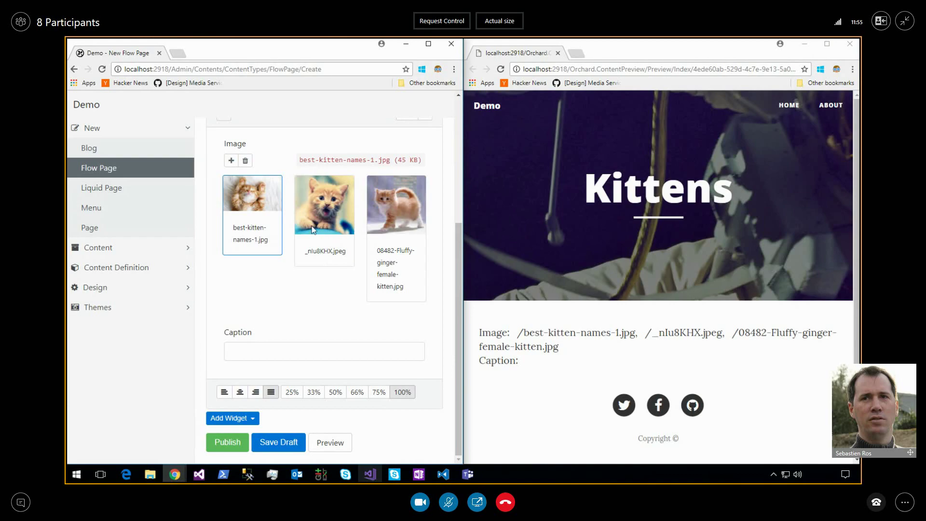
drag(314, 217, 260, 216)
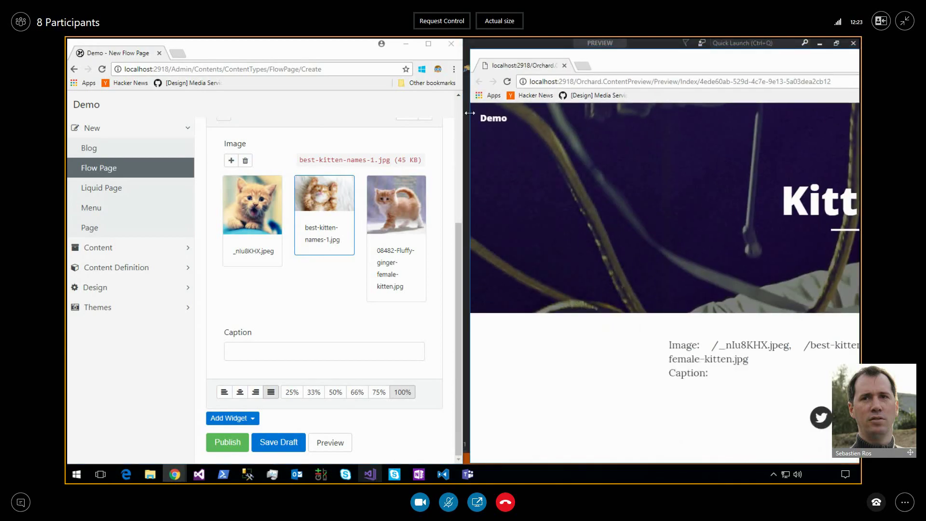
Narrow the preview window, re-dock it right, and widen the editor beside it.
drag(469, 113, 629, 113)
drag(767, 62, 560, 61)
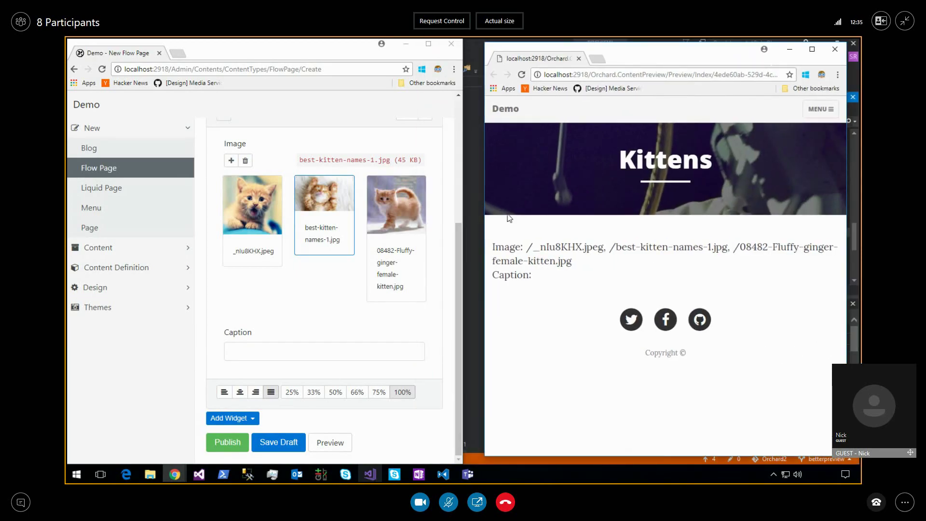
key(super+Right)
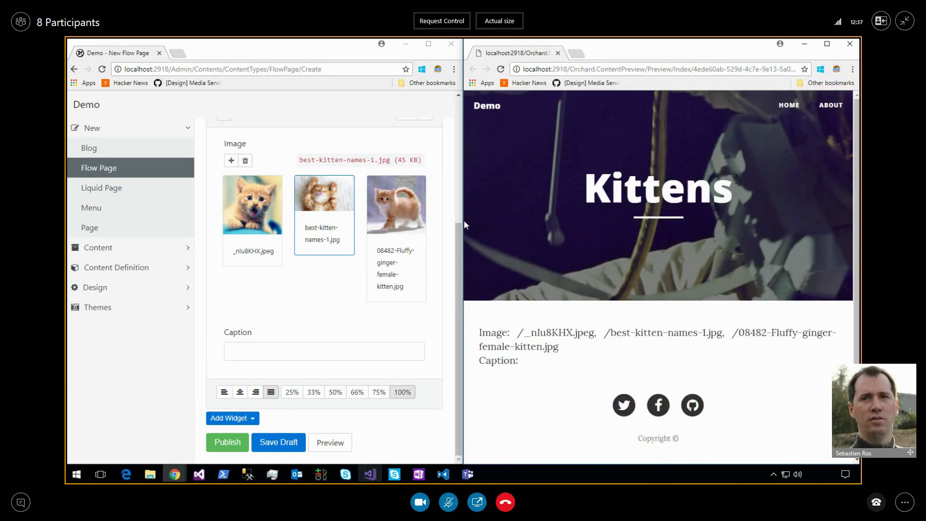
drag(462, 223, 636, 222)
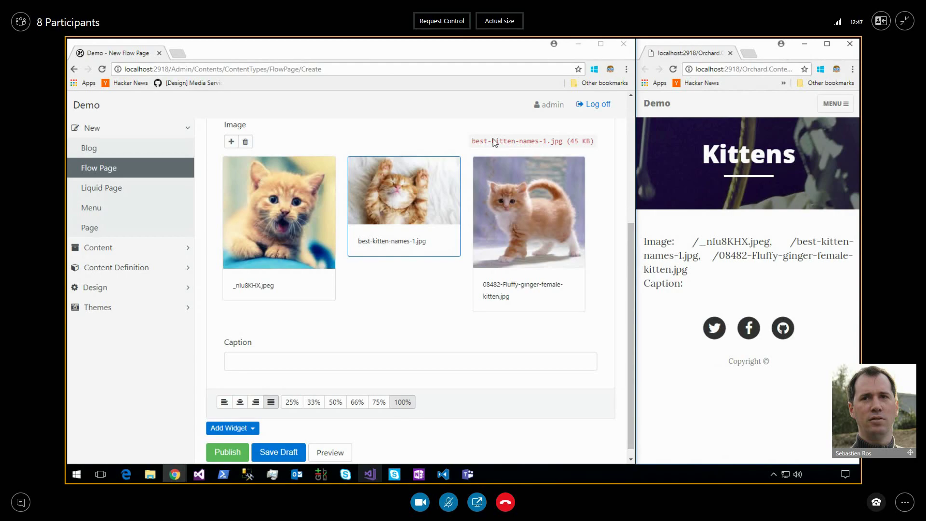
mouse_move(585, 48)
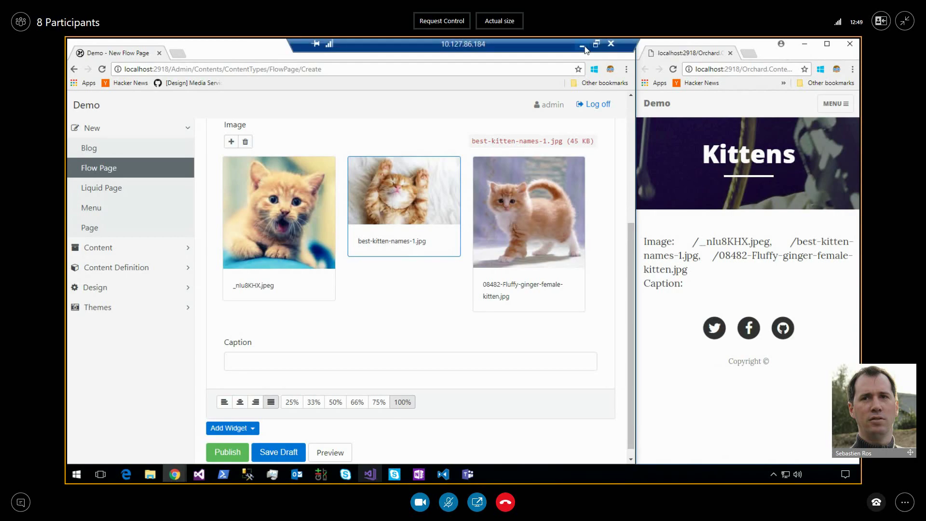
click(582, 44)
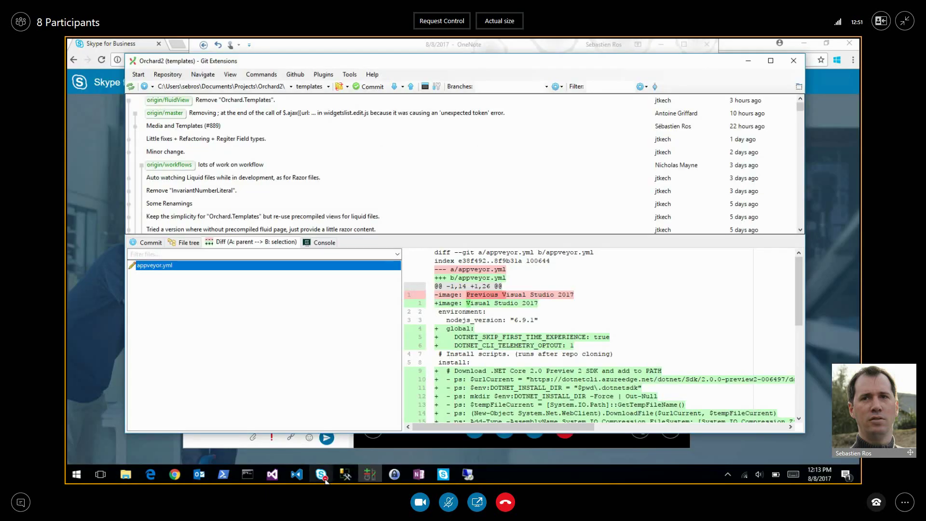
mouse_move(321, 474)
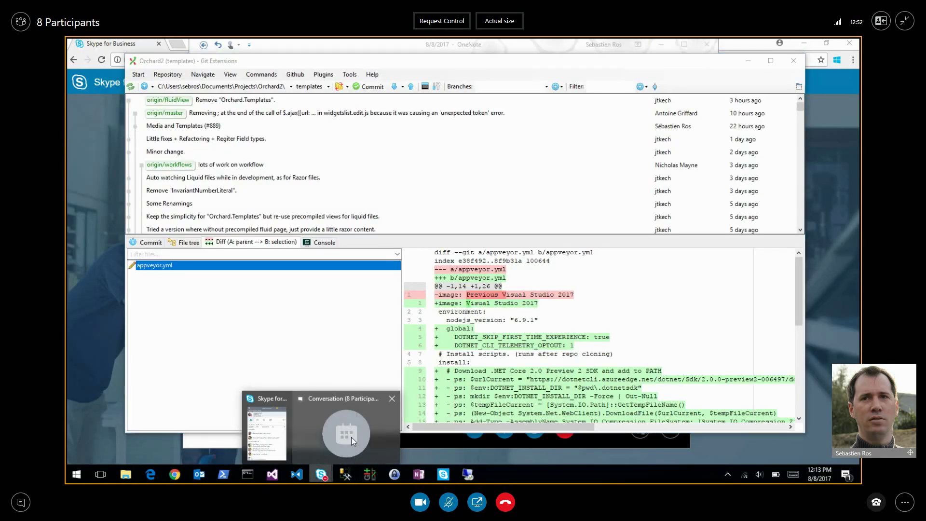
click(351, 437)
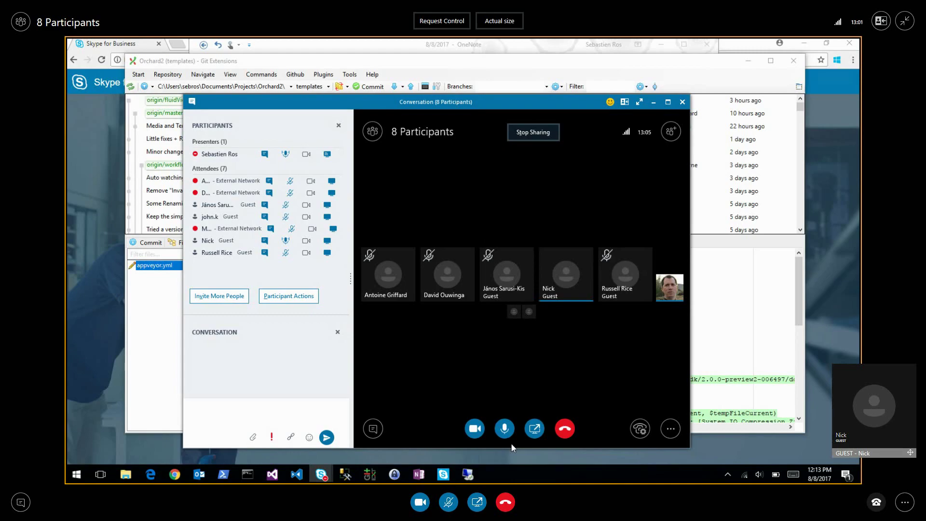
click(467, 474)
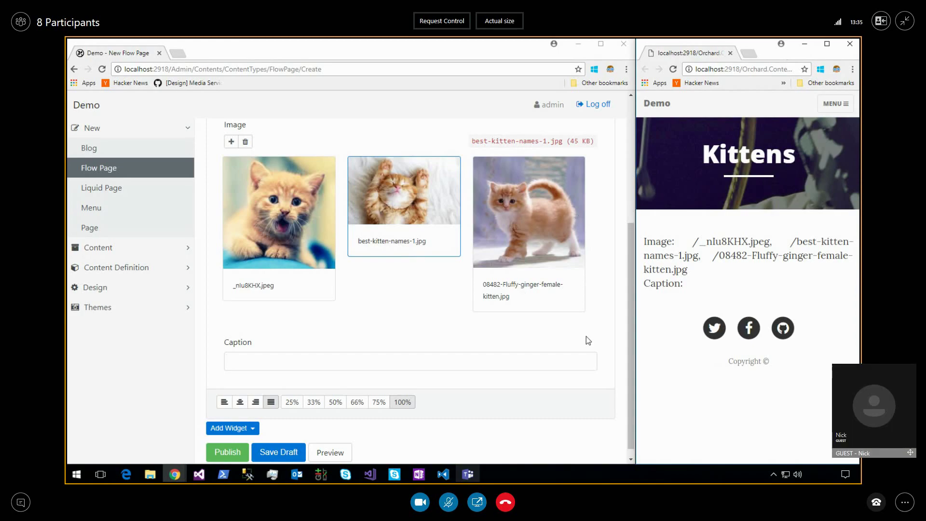
Reopen the preview and drag best-kitten-names-1.jpg into the first image slot.
click(852, 45)
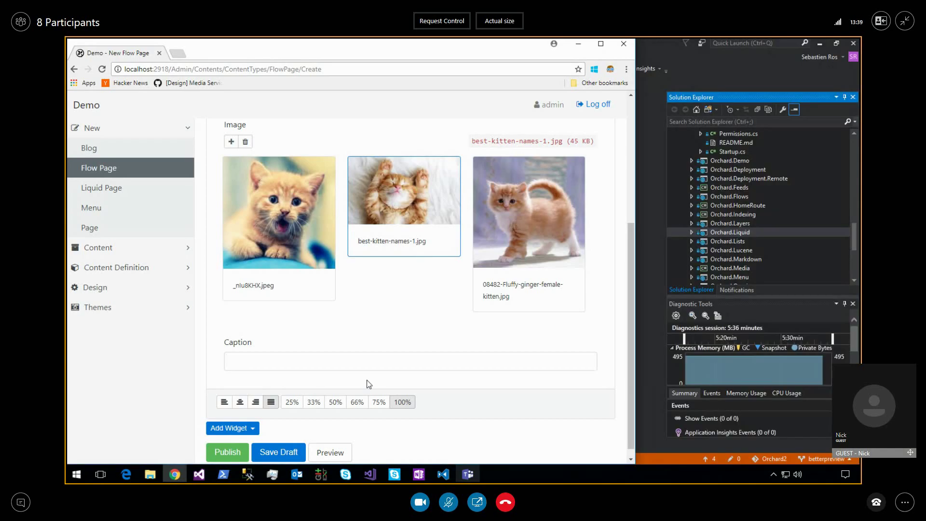
click(330, 452)
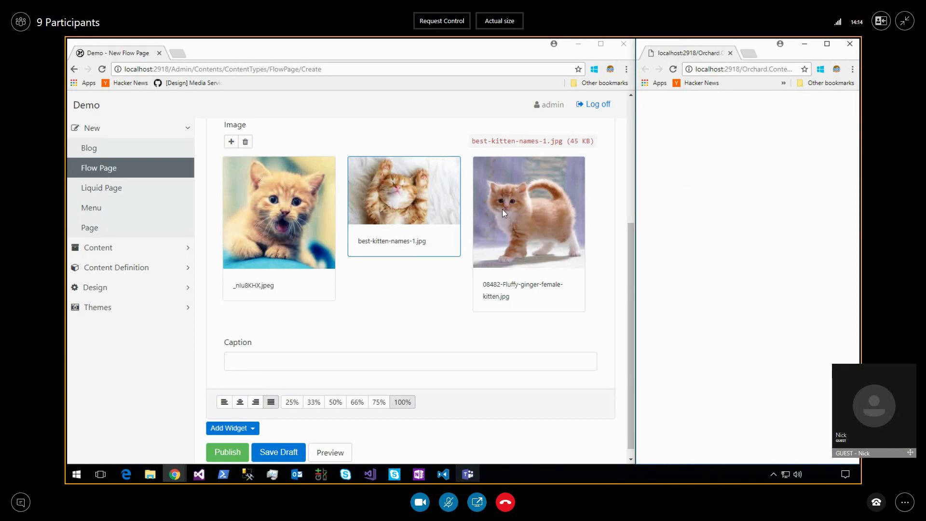
drag(424, 216, 271, 209)
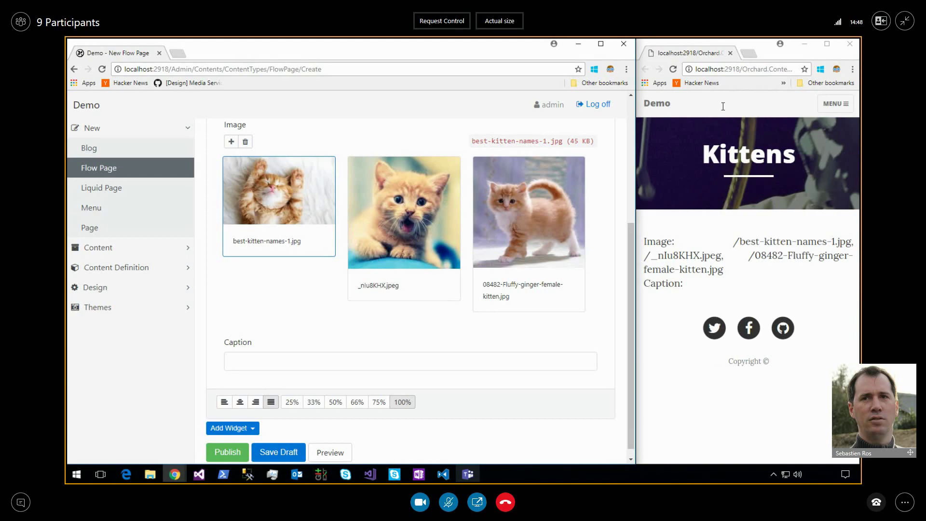
Open a fresh preview and dock it as its own window right of the editor.
click(730, 54)
click(330, 448)
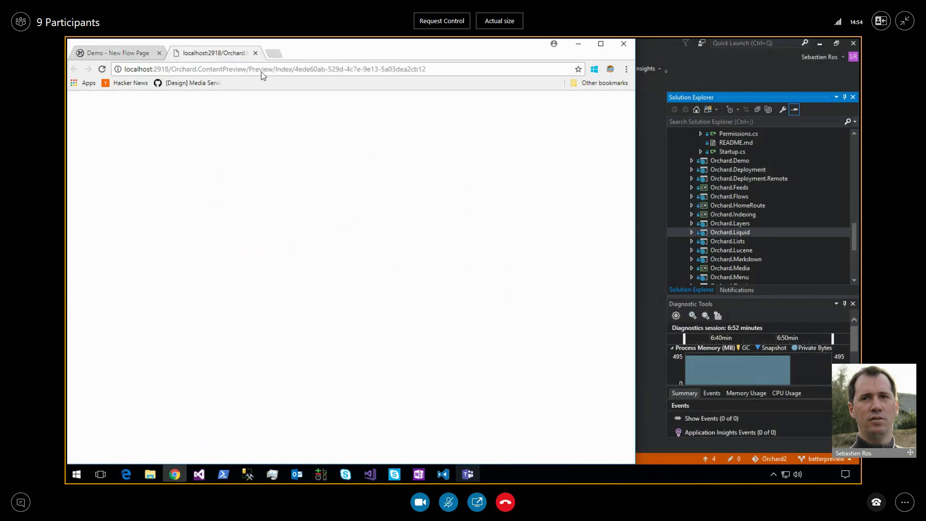
drag(227, 54, 496, 105)
key(super+Right)
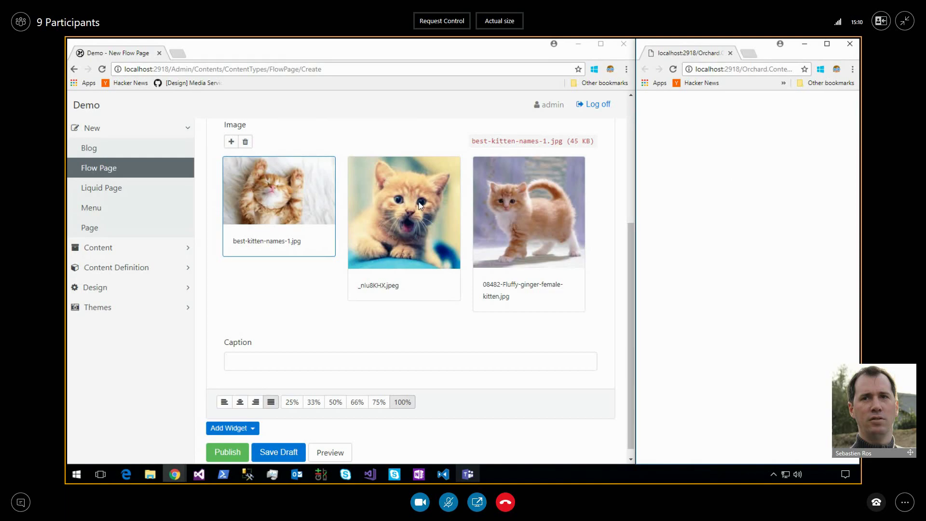
Drag _nlu8KHX.jpeg behind the third image and append ' title' to make 'Kittens title'.
drag(419, 205, 526, 209)
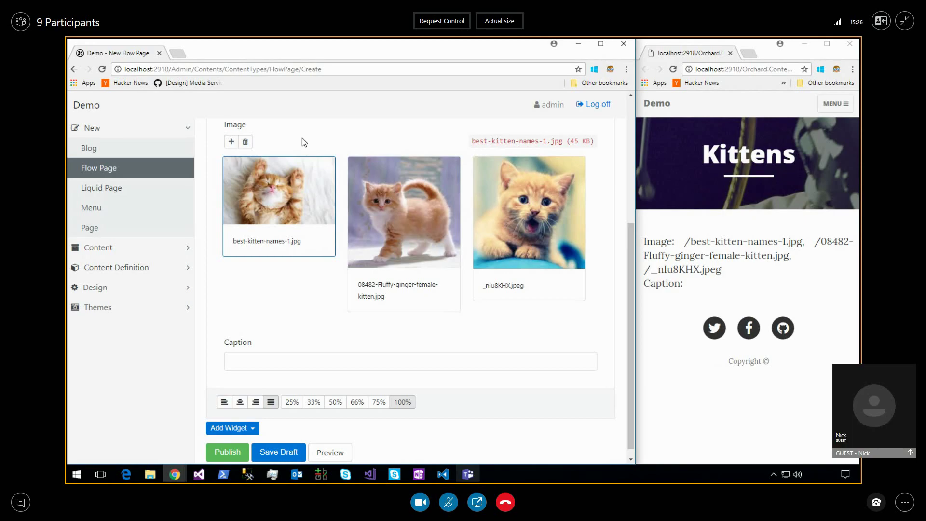
scroll(402, 189, up, 4)
click(402, 190)
text(title)
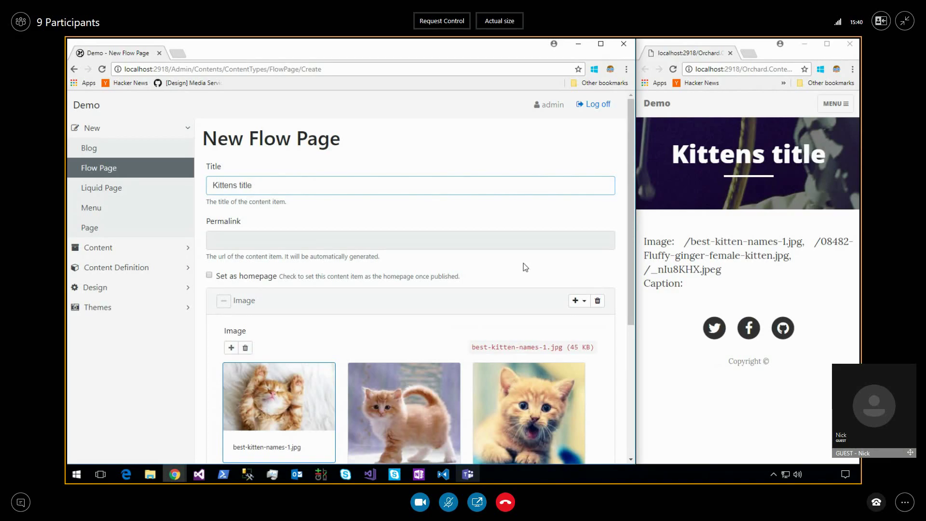
scroll(629, 201, down, 5)
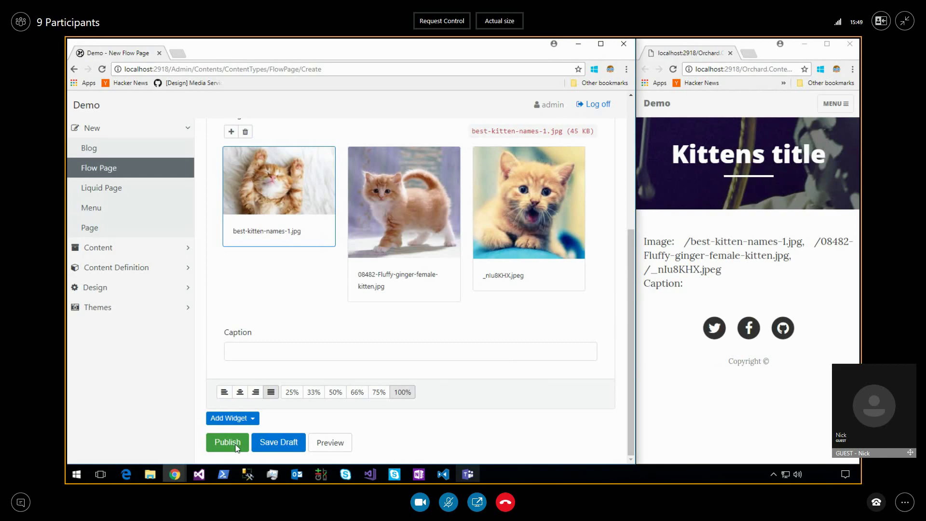
Publish Kittens title, save a draft, and drag 08482-Fluffy-ginger-female-kitten.jpg to second in the Image widget.
click(236, 447)
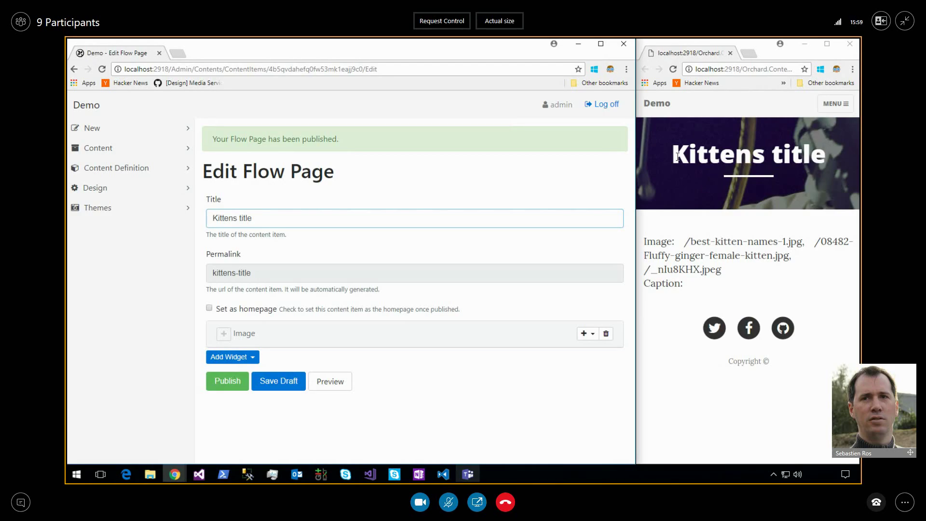
click(283, 373)
click(224, 333)
scroll(349, 321, down, 5)
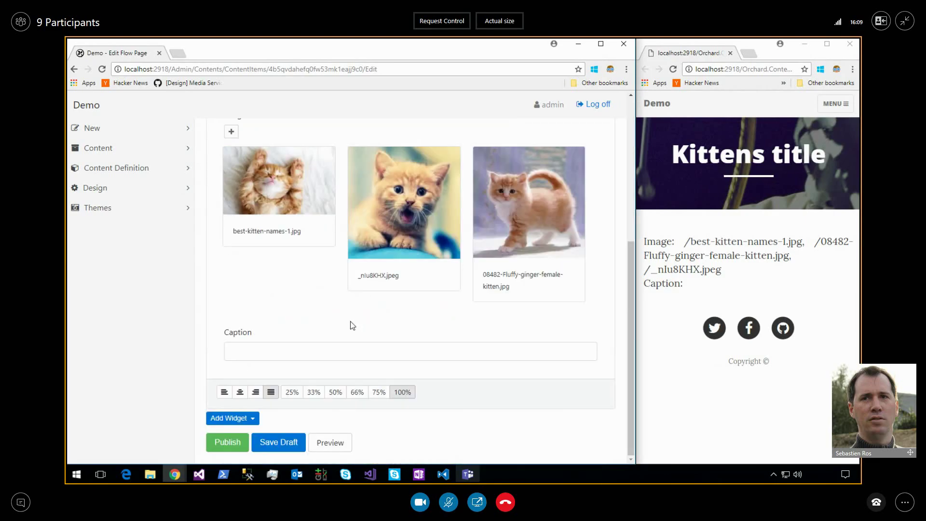
drag(496, 220, 385, 217)
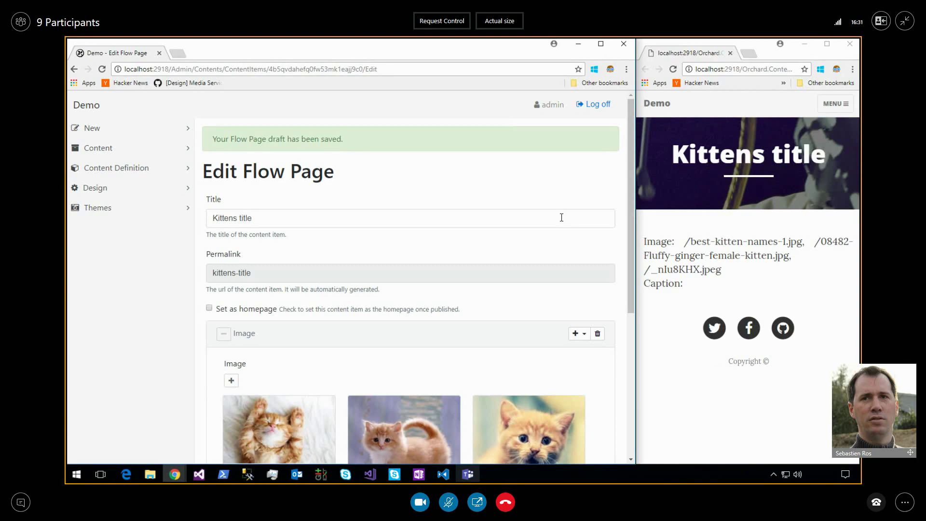
scroll(560, 217, down, 5)
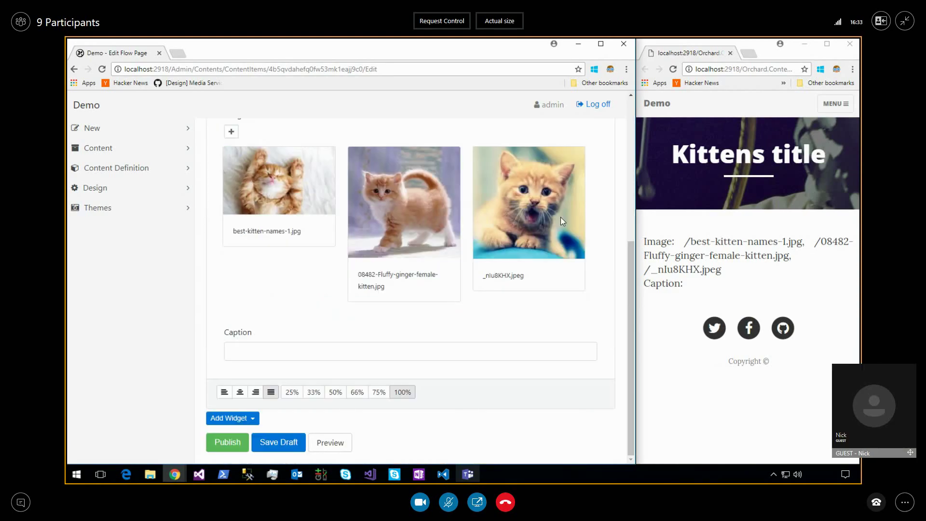
scroll(487, 221, up, 3)
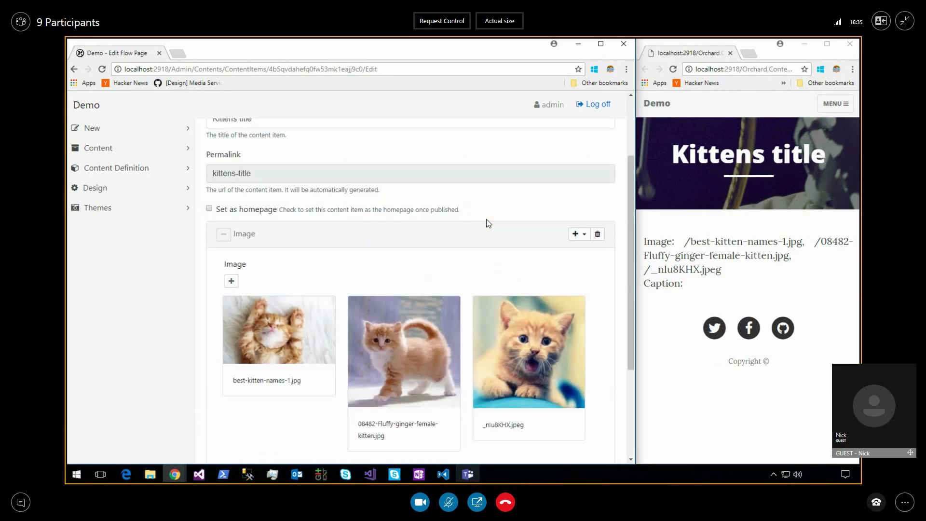
scroll(487, 223, up, 1)
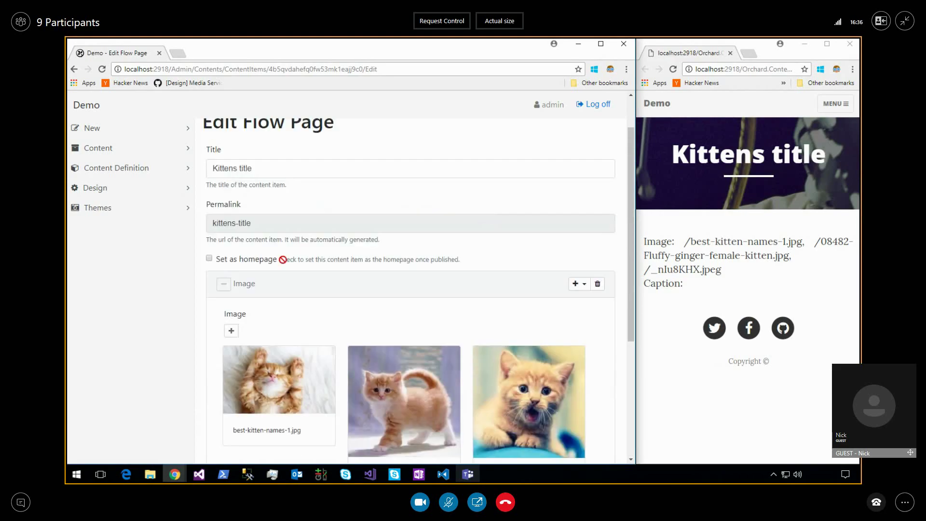
click(227, 284)
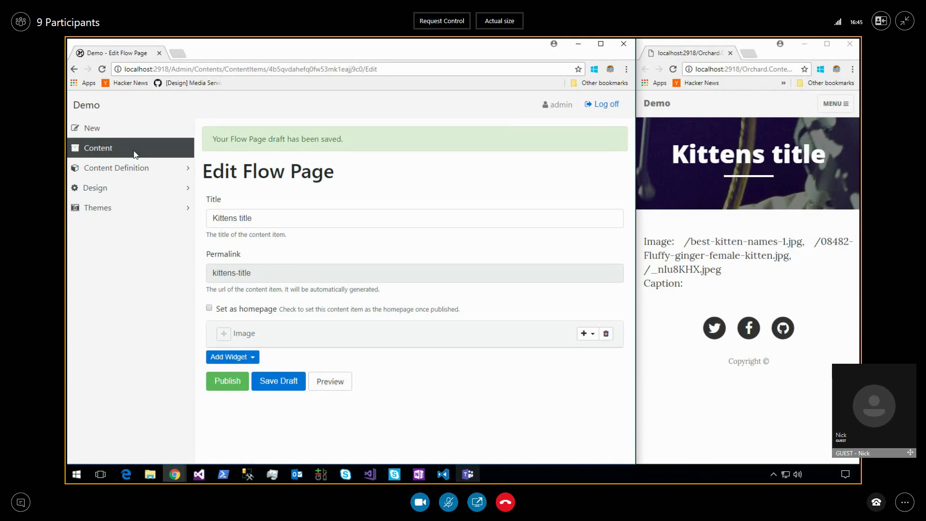
Open the Content Items list, view and close the published Kittens title page, and check its Actions menu.
click(135, 148)
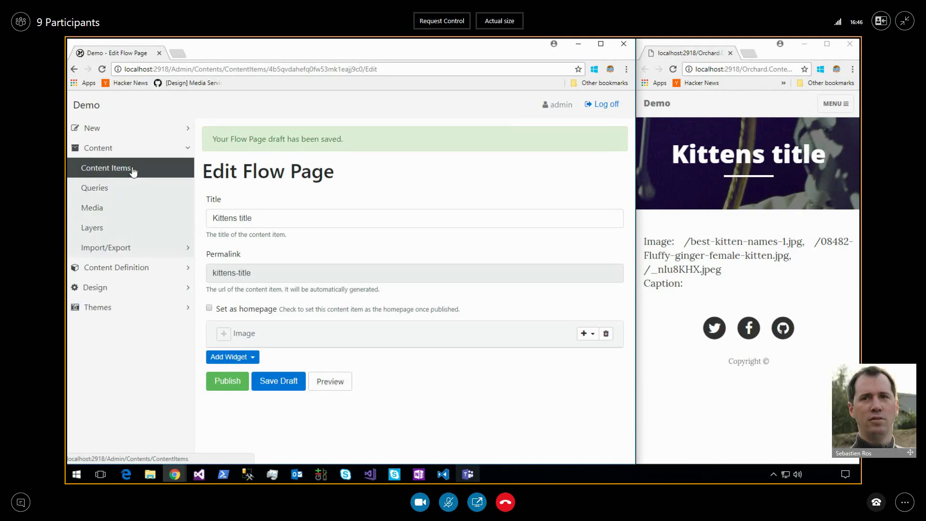
click(133, 169)
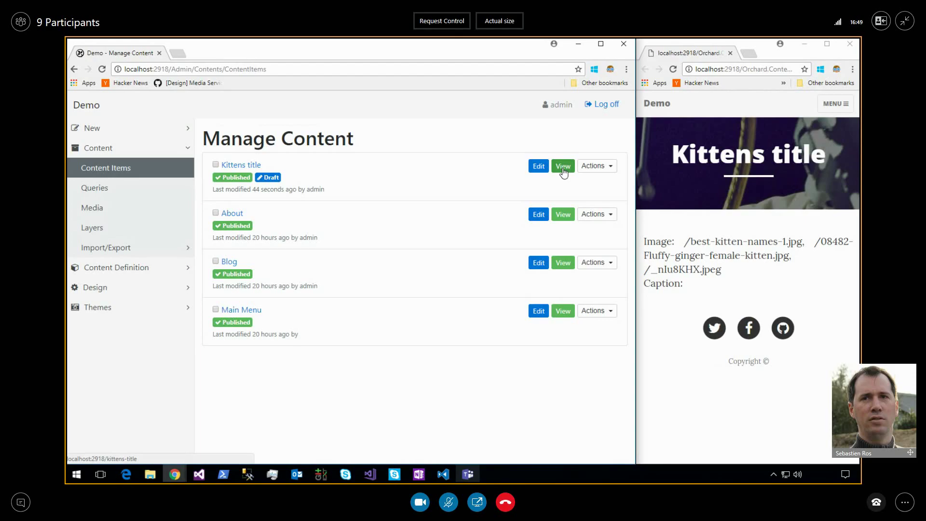
middle_click(563, 167)
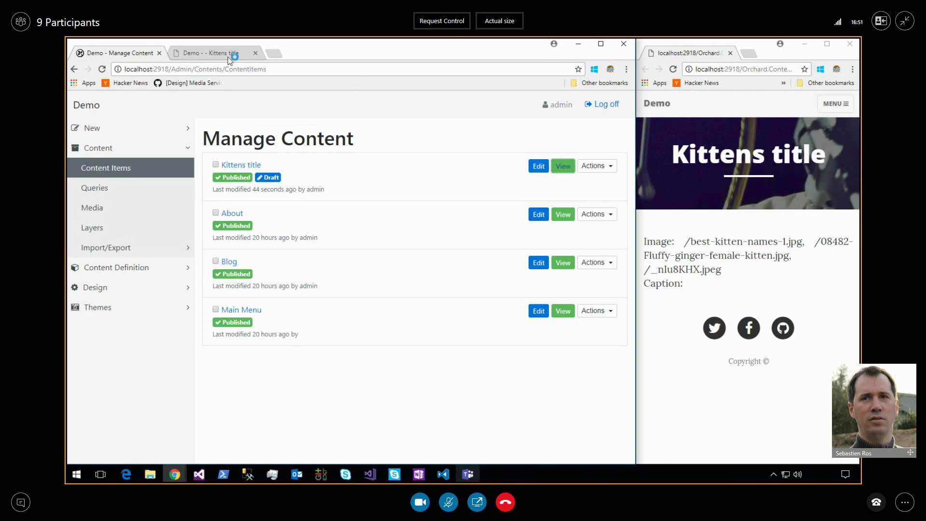
click(227, 57)
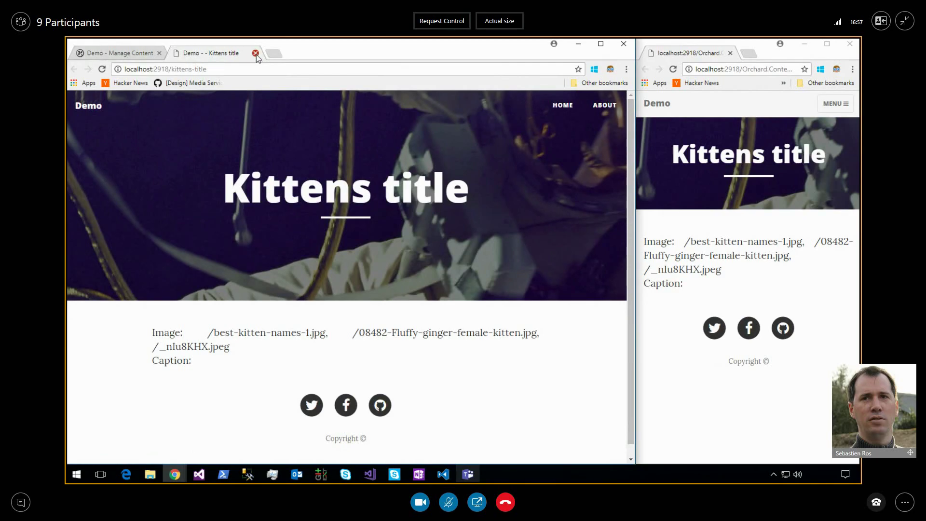
click(255, 53)
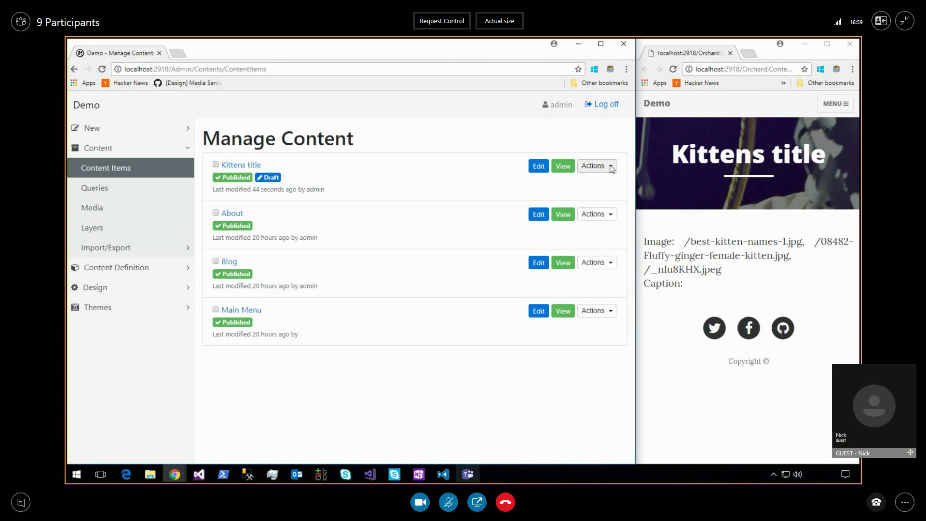
click(611, 167)
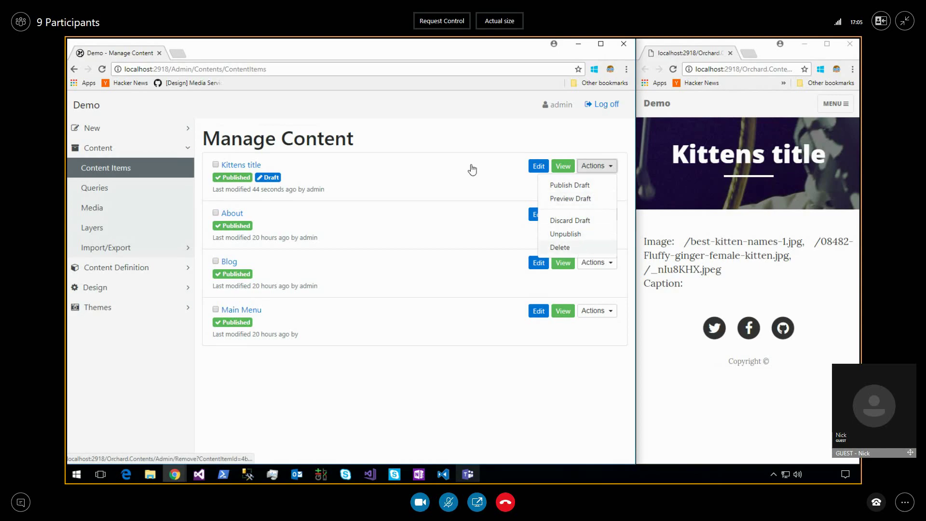
click(463, 168)
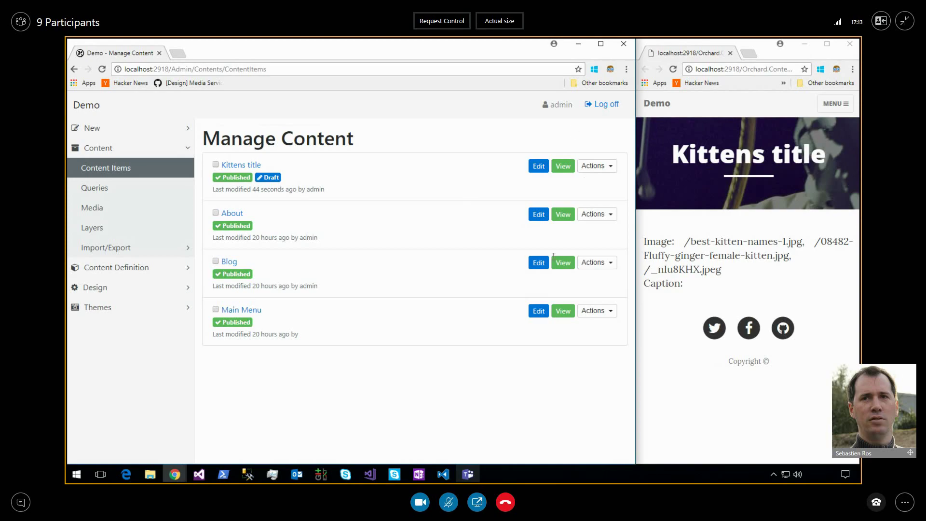
Select text in the live preview's image list, then close the preview window.
drag(645, 241, 690, 283)
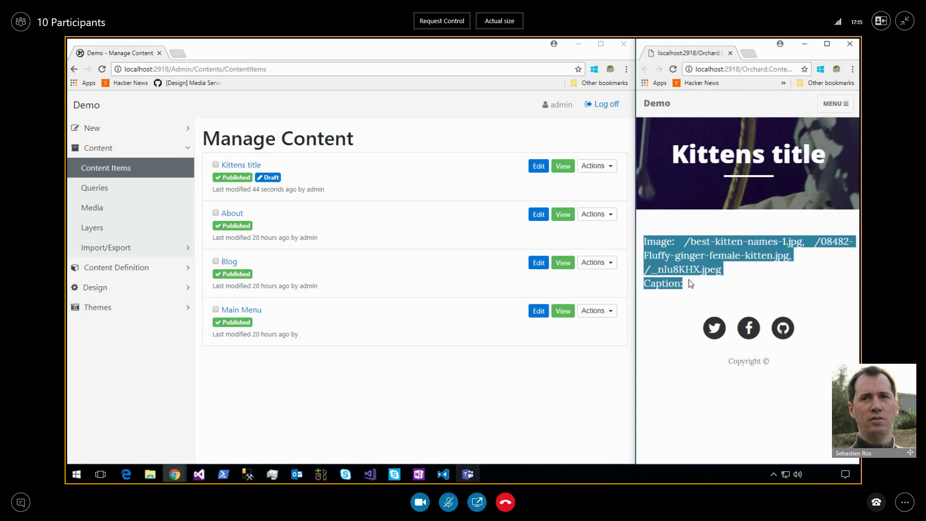
click(709, 265)
double_click(707, 261)
click(706, 261)
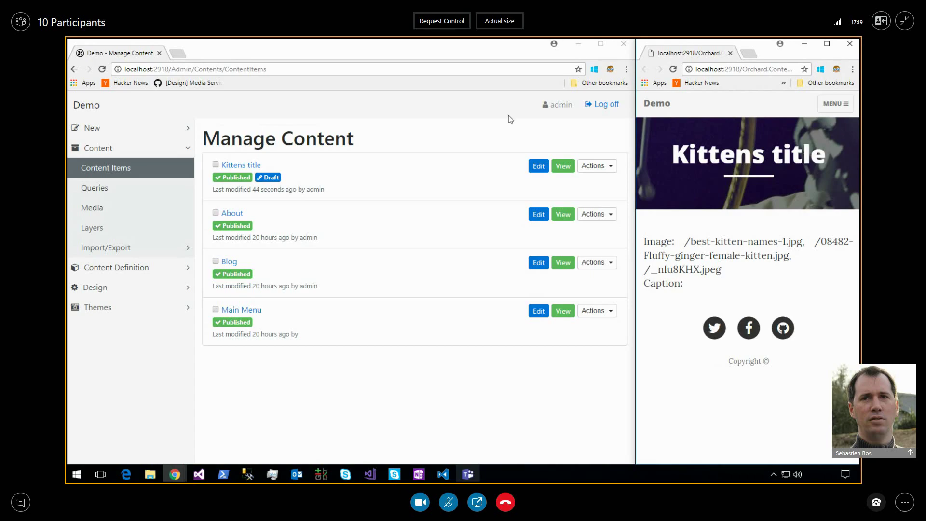
click(439, 155)
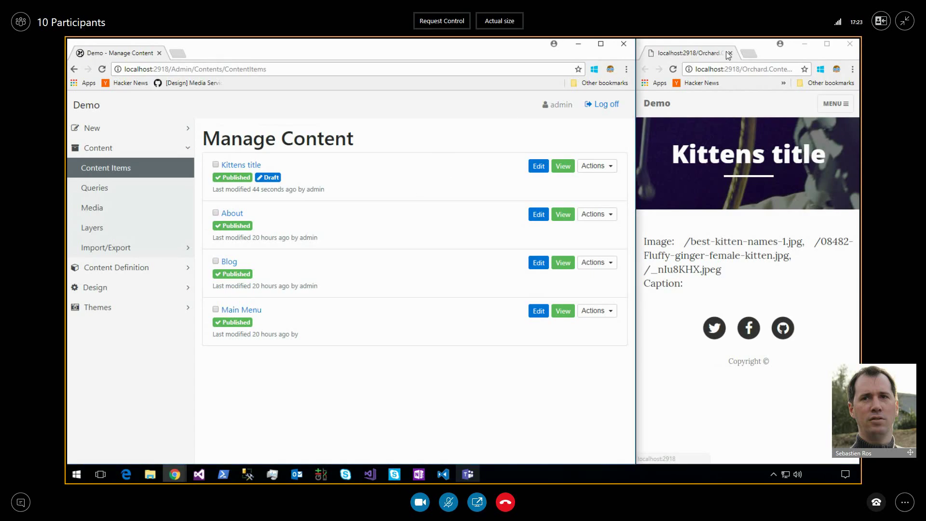
click(731, 53)
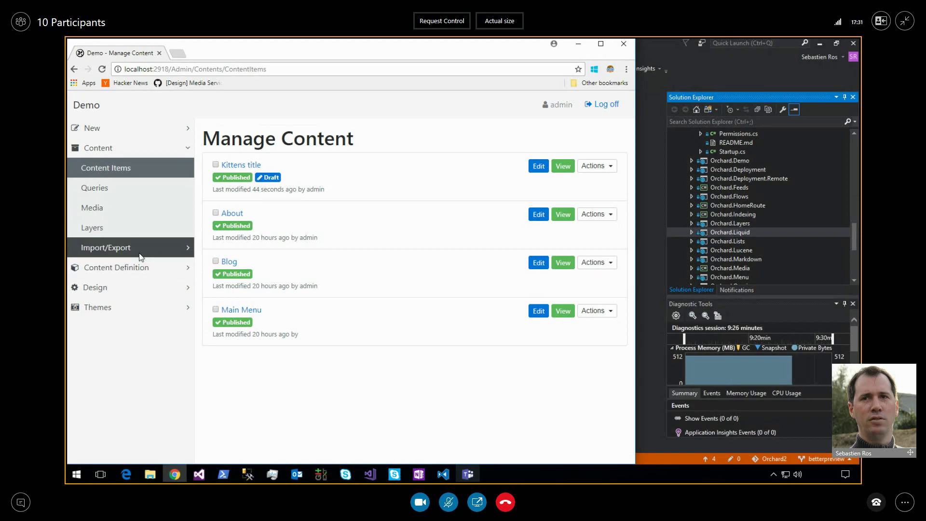
Open Content Definition > Content Types and scroll to the Image, Image widget, Flow Page and Liquid Page types.
click(138, 268)
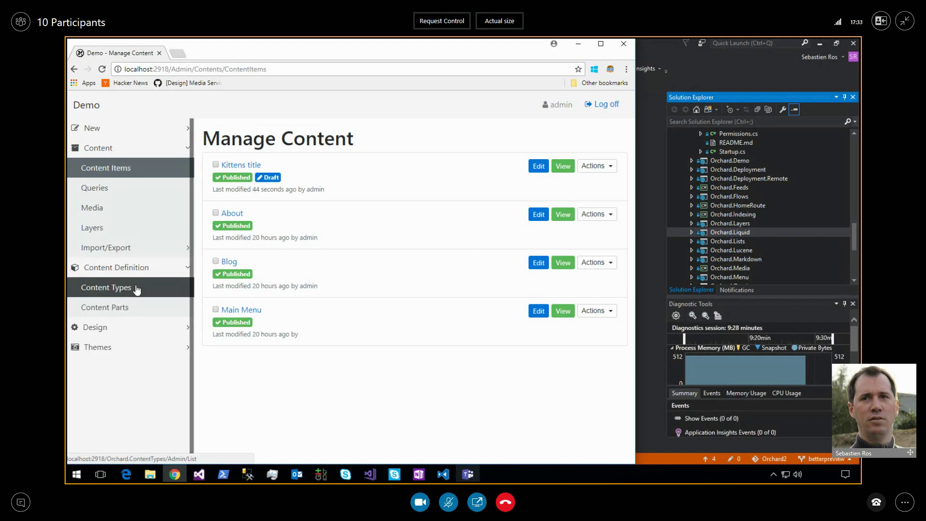
click(137, 288)
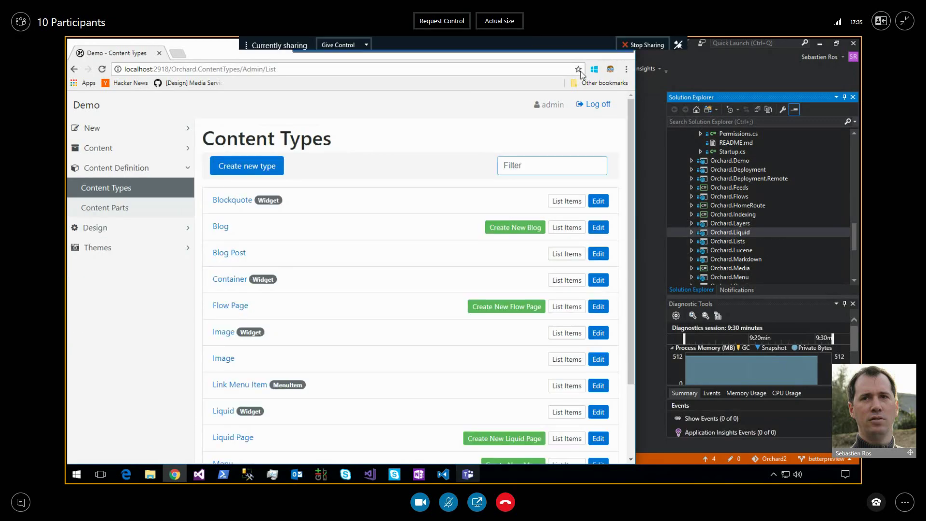
click(582, 45)
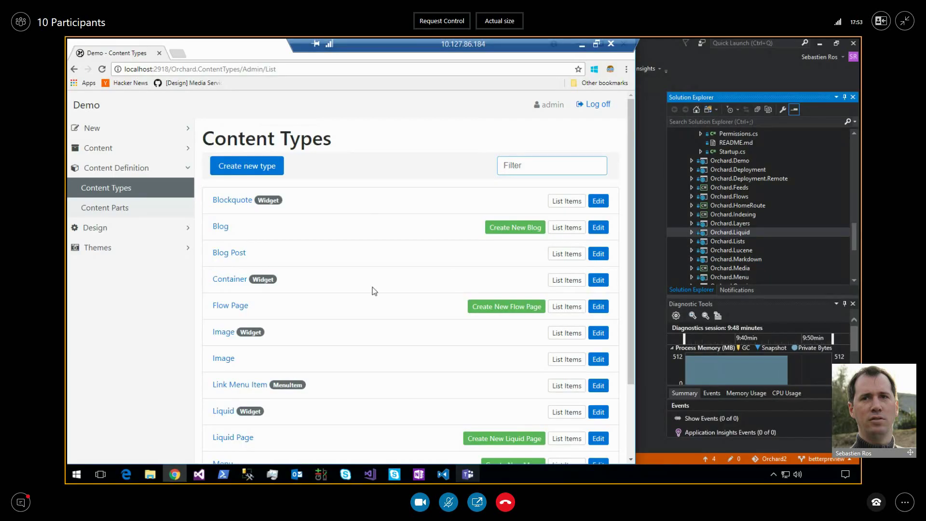
scroll(373, 288, down, 2)
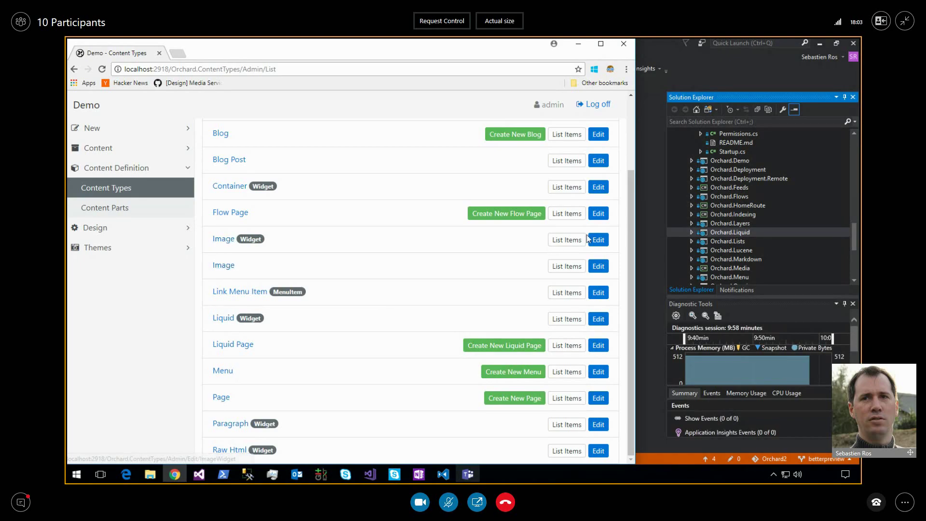
From the Image widget type's Edit templates, create the Widget__ImageWidget detail-view template.
click(223, 241)
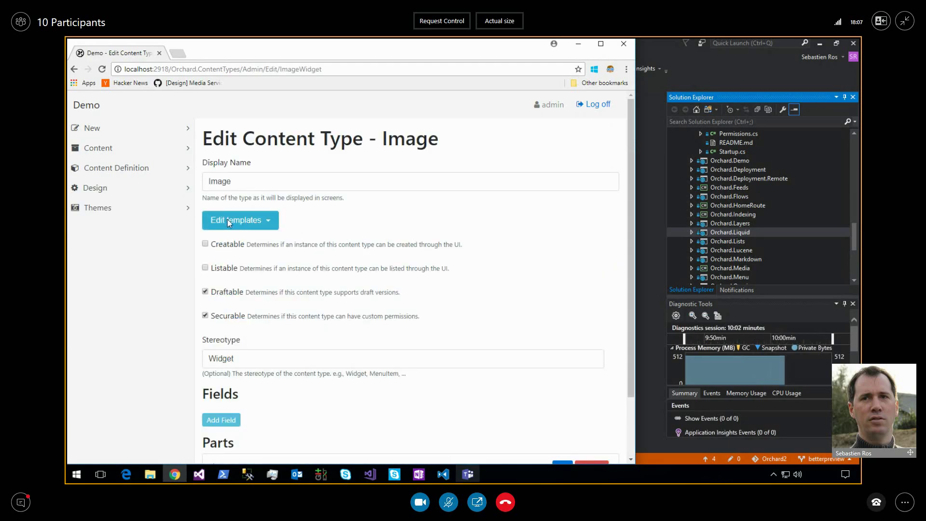
click(269, 223)
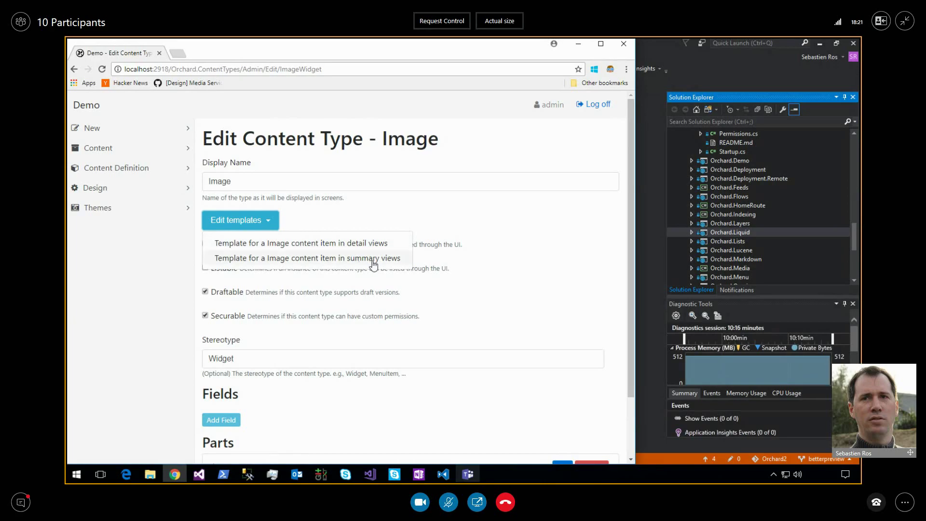
click(337, 248)
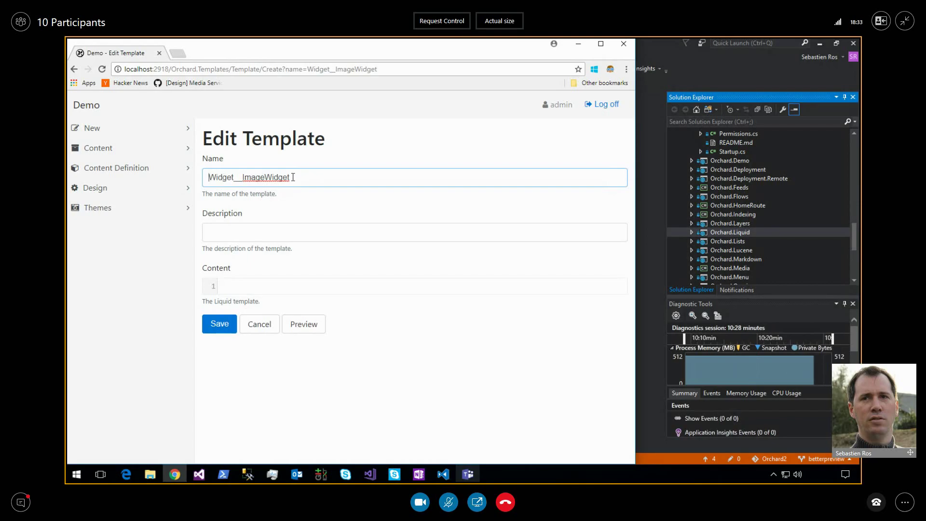
drag(297, 177, 209, 177)
key(End)
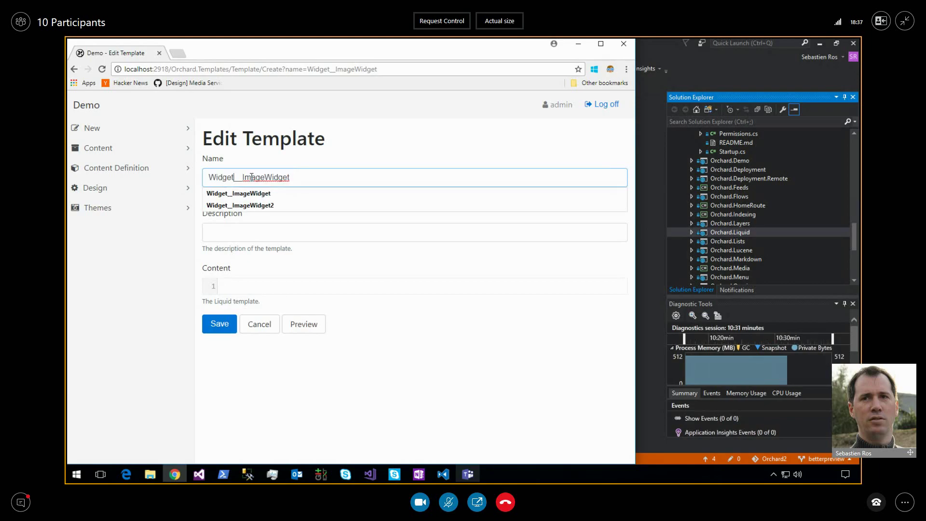
click(285, 228)
click(271, 283)
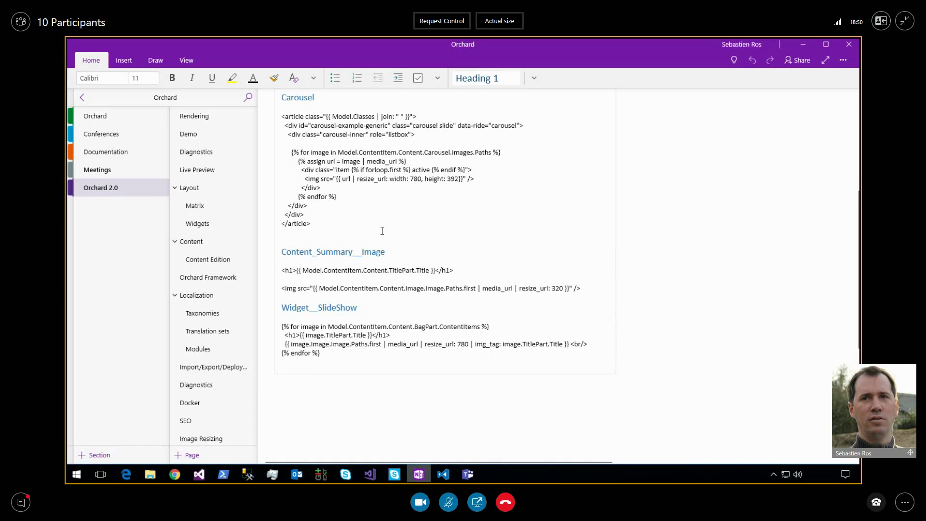
Select the two lines under Content_Summary__Image: the TitlePart title heading and the 320-wide image.
scroll(381, 230, up, 2)
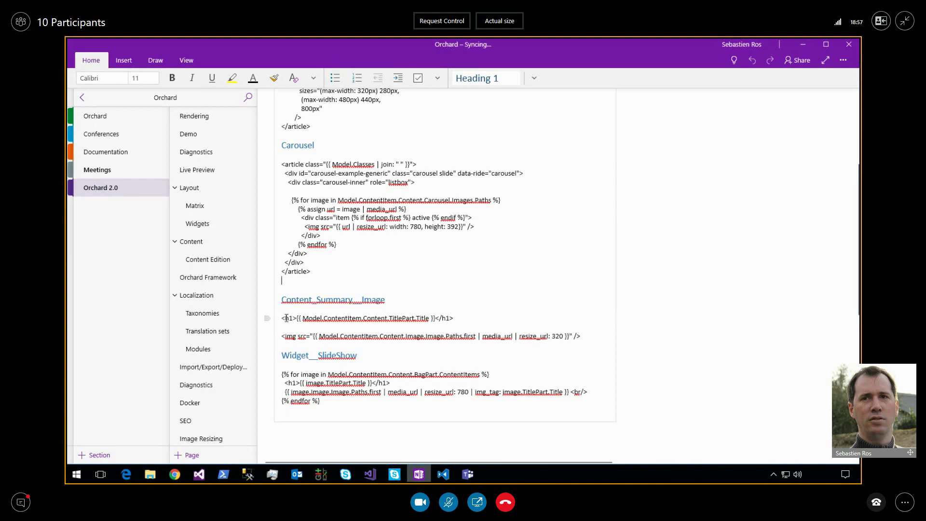
drag(284, 317, 584, 333)
key(ctrl+c)
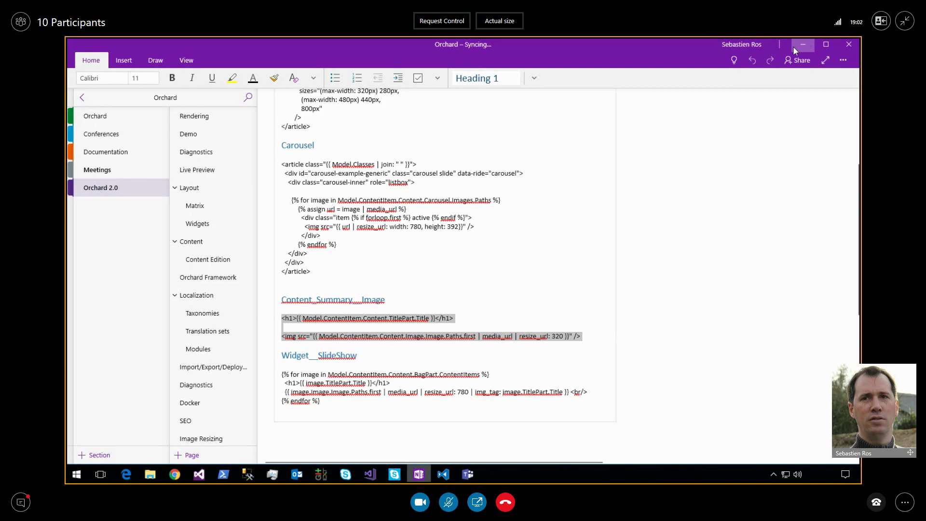
Paste the title heading and resize_url 320 img markup into the template, then narrow the browser window.
click(793, 45)
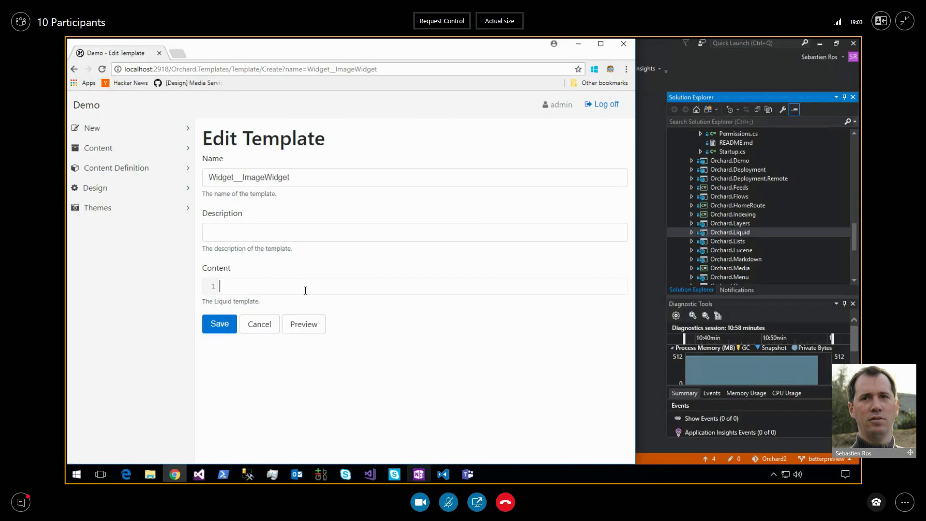
key(ctrl+v)
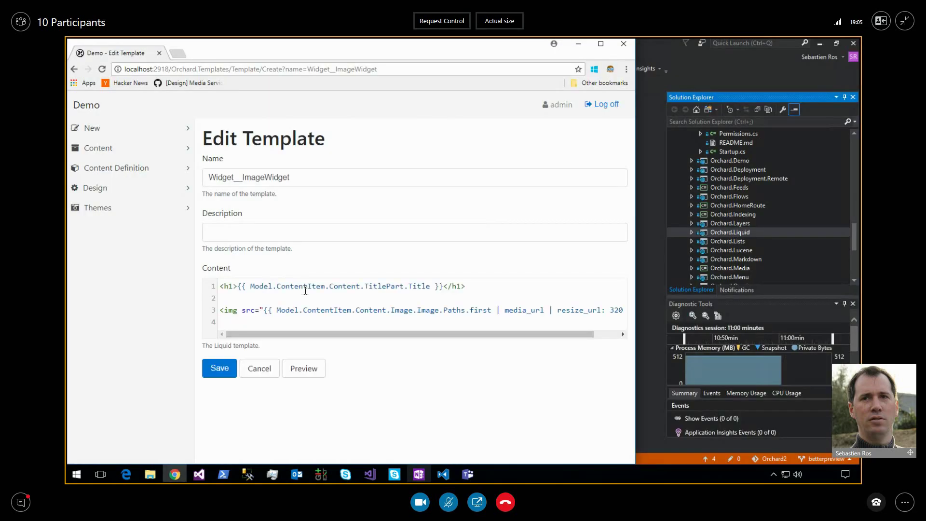
key(BackSpace)
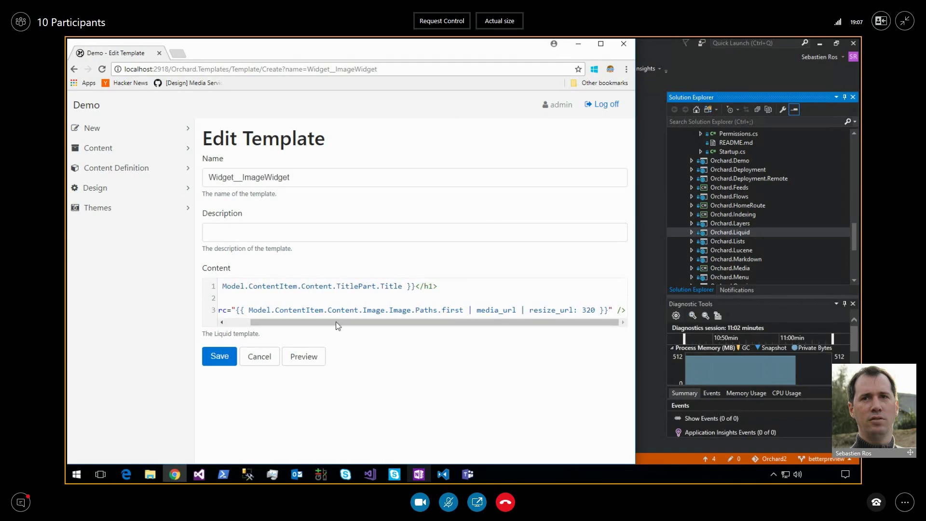
drag(336, 323, 278, 330)
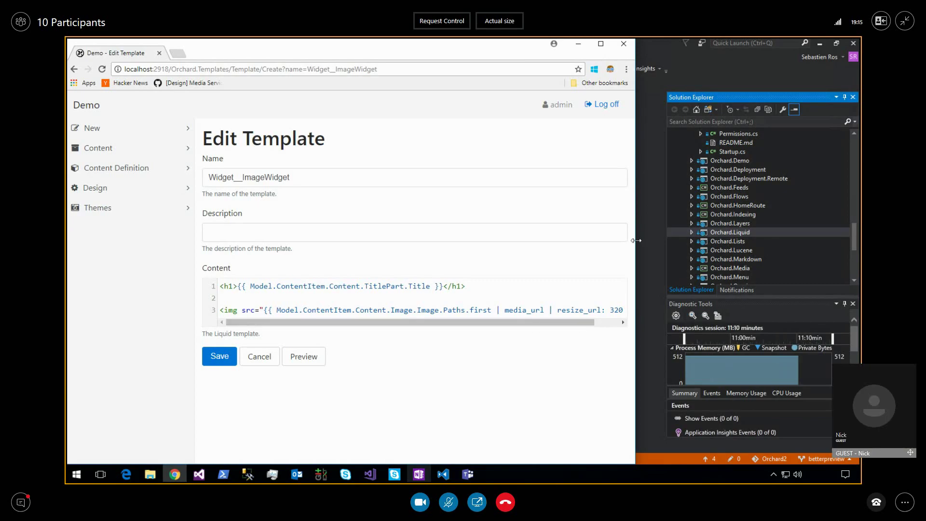
drag(636, 240, 495, 240)
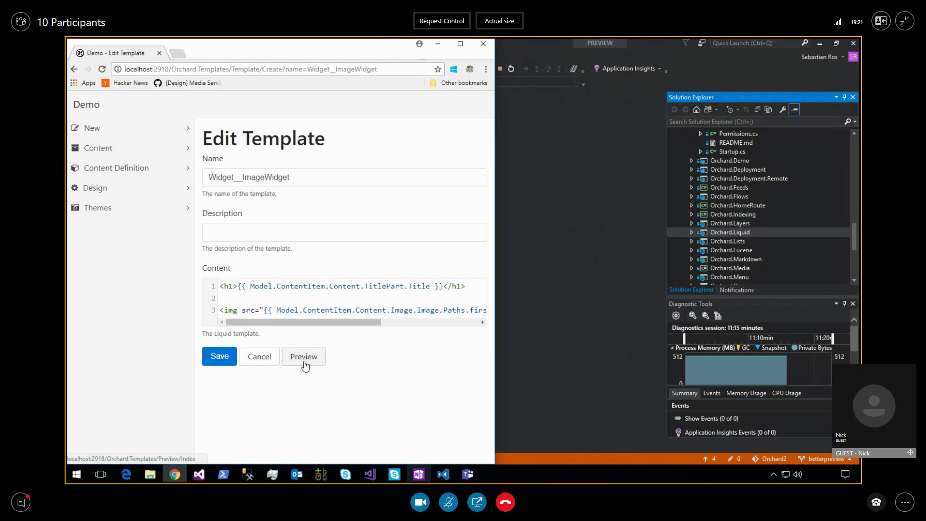
click(305, 367)
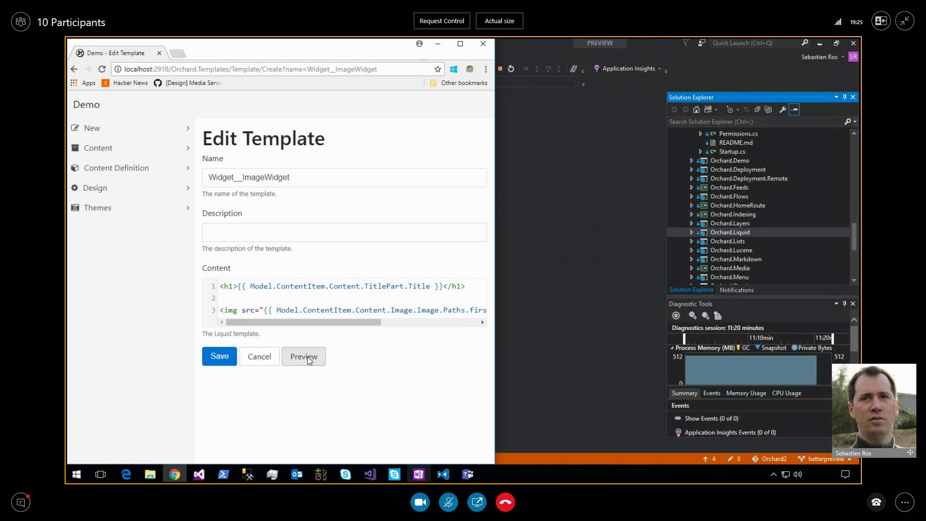
Open the template preview in its own window showing the Demo blog at Orchard.Templates/Preview/Index.
click(309, 361)
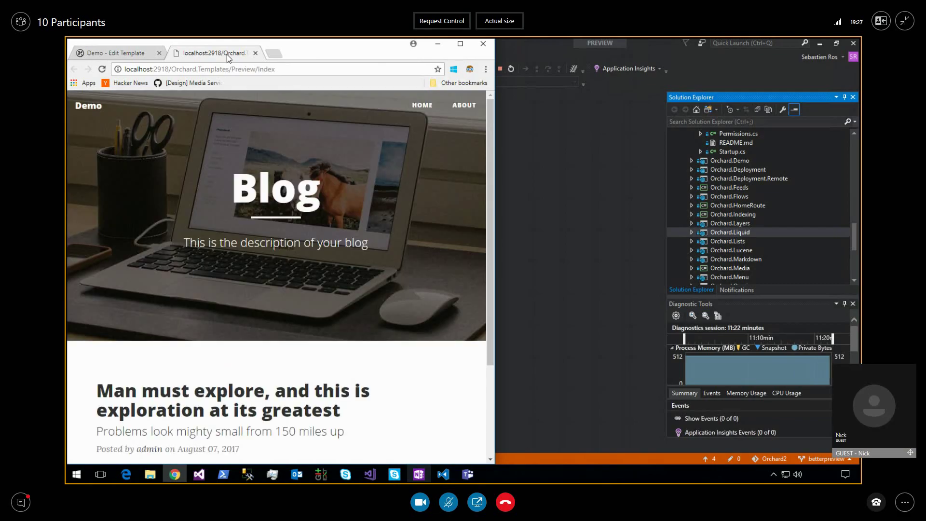
drag(227, 54, 859, 72)
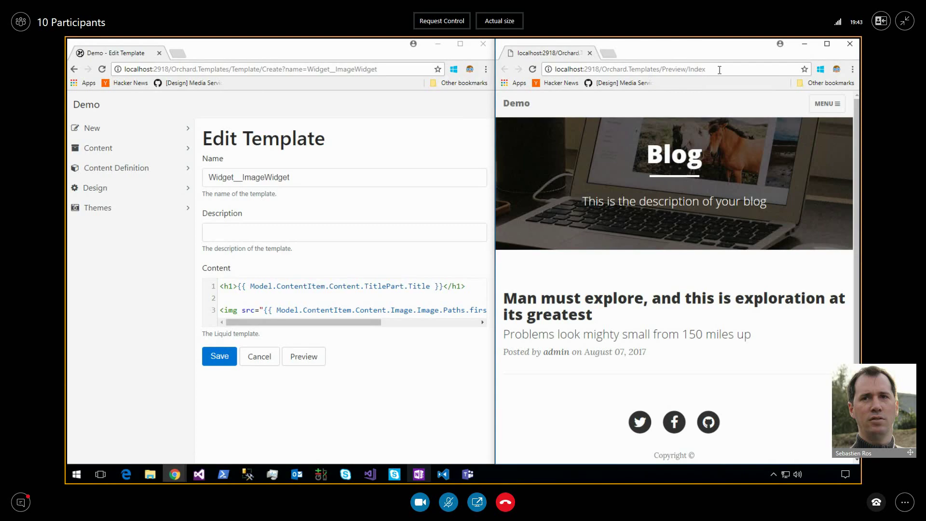
click(722, 70)
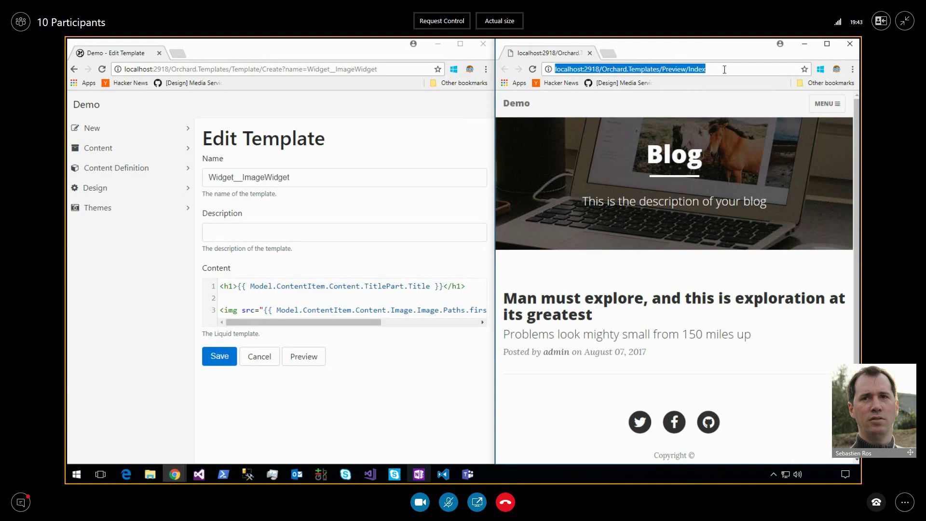
click(724, 69)
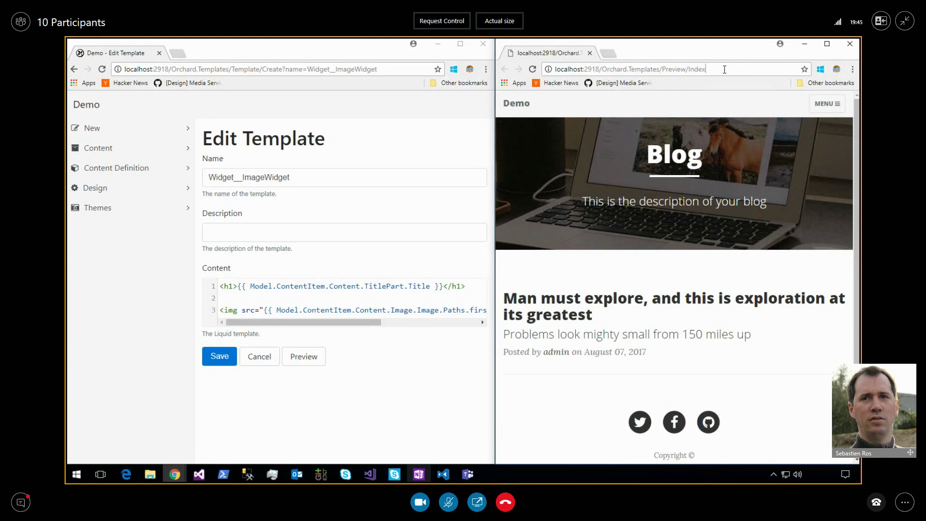
key(ctrl+shift+Left)
key(ctrl+shift+Left)
key(ctrl+shift+Left)
key(ctrl+shift+Left)
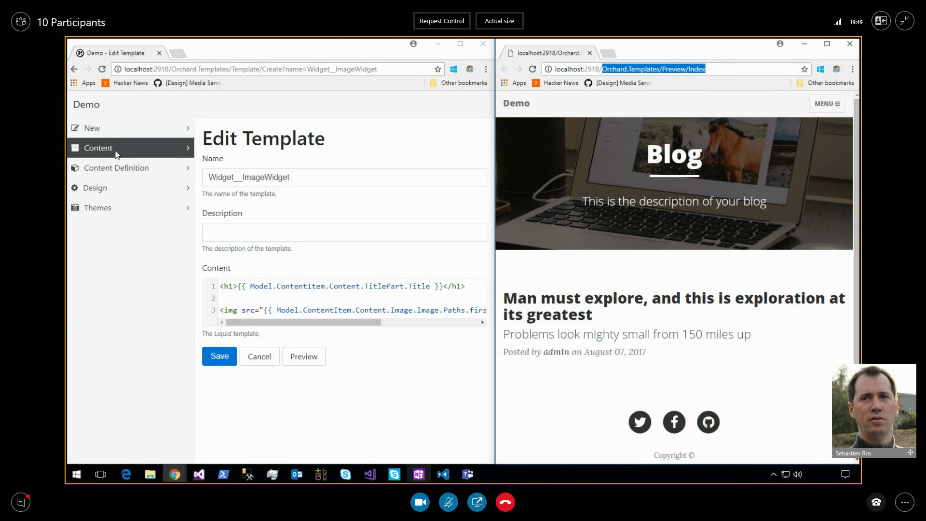
View Kittens title from a new Content Items tab, select its address, close it, and return to Content Items.
click(115, 151)
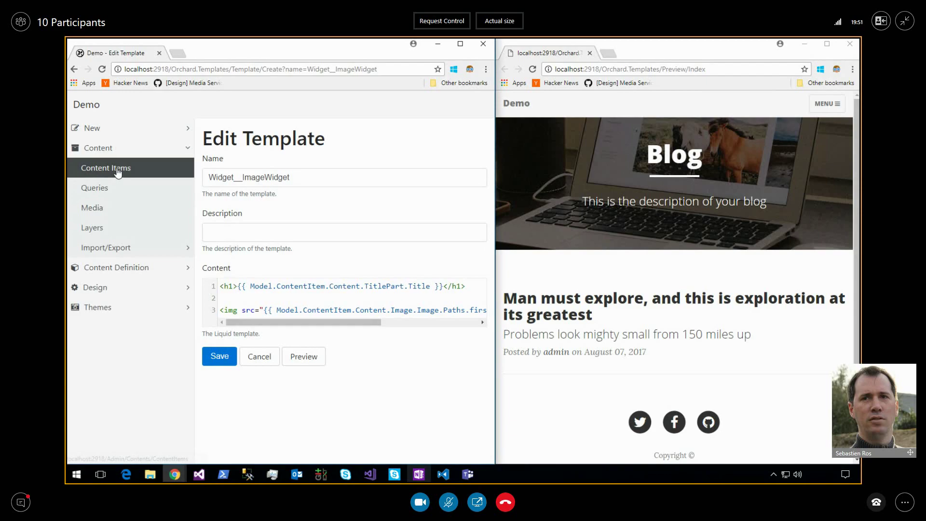
middle_click(121, 167)
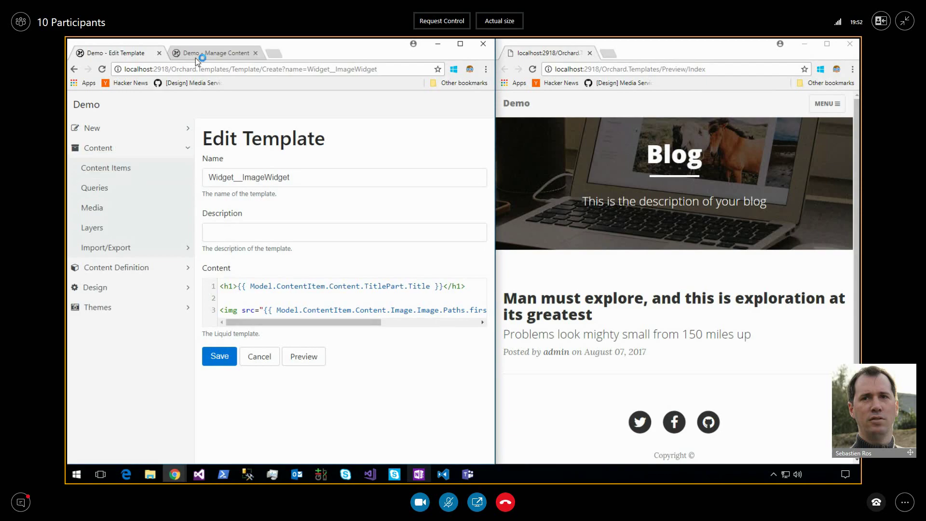
click(197, 53)
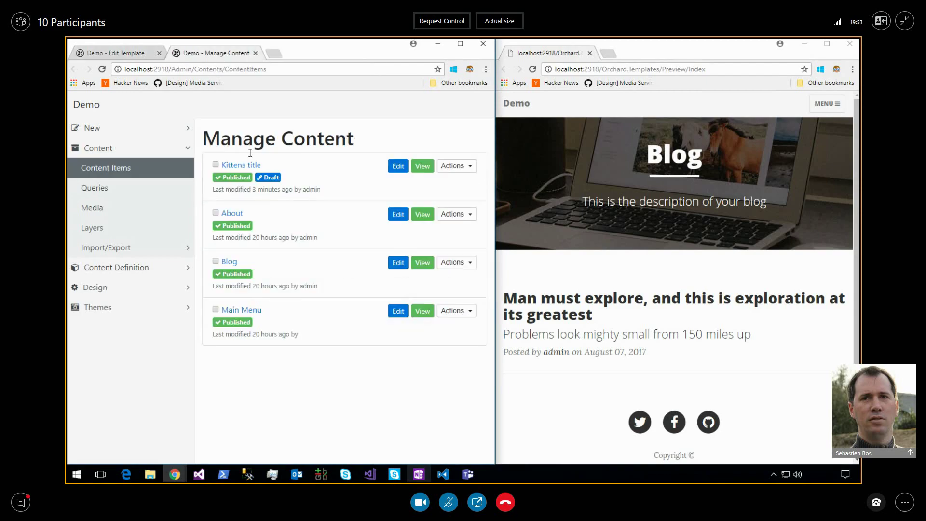
click(422, 166)
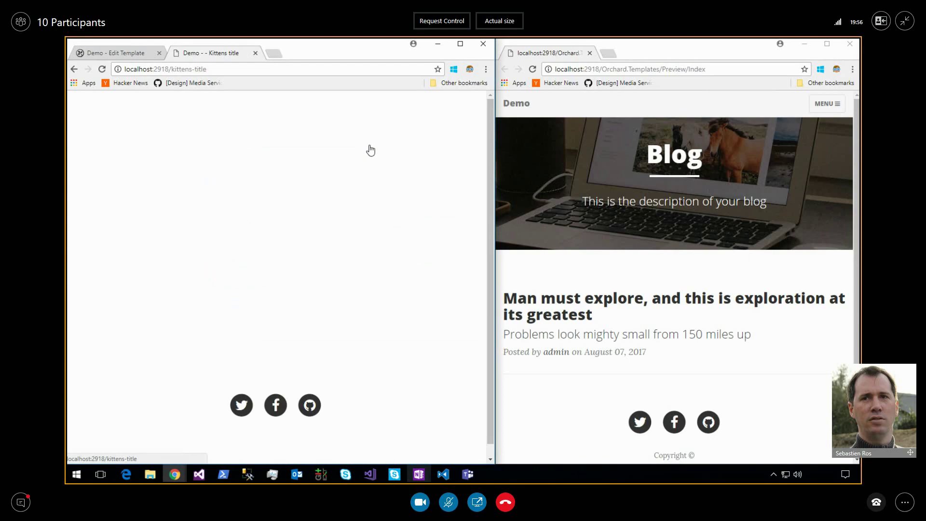
click(285, 70)
key(ctrl+c)
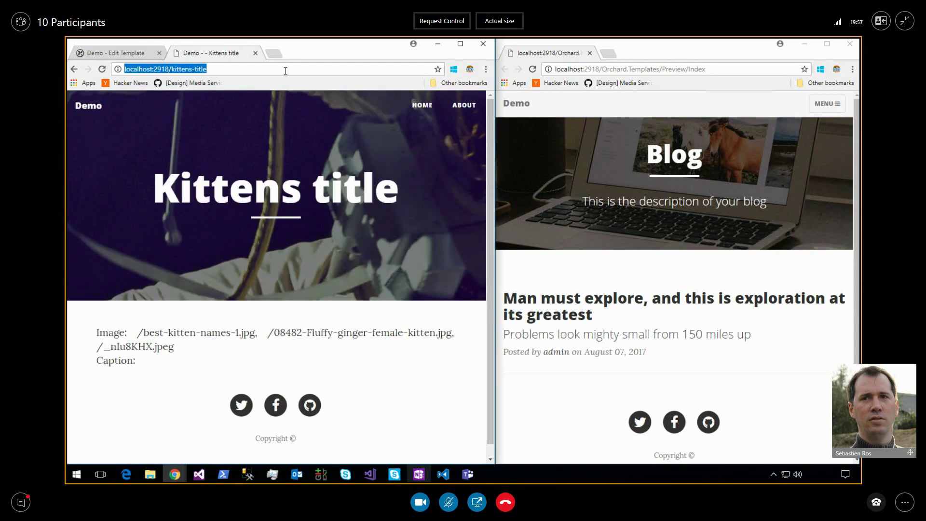
click(255, 53)
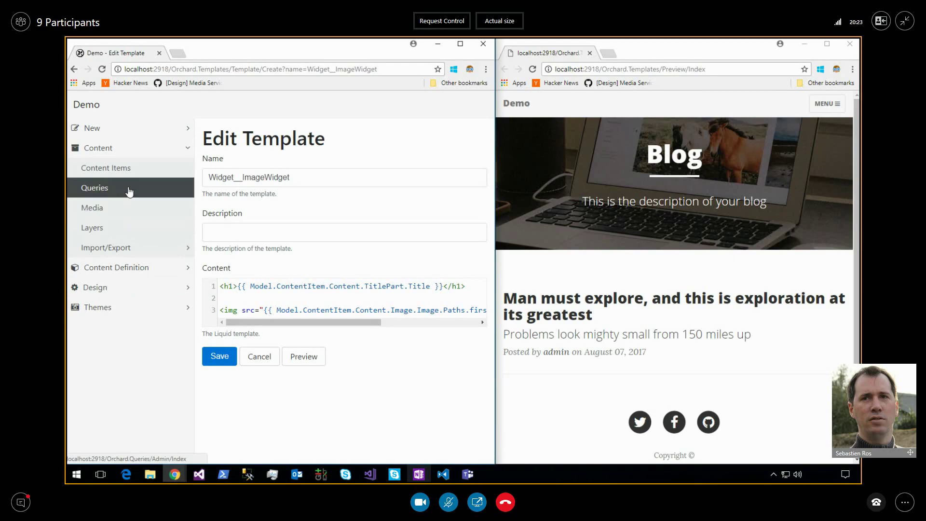
click(120, 295)
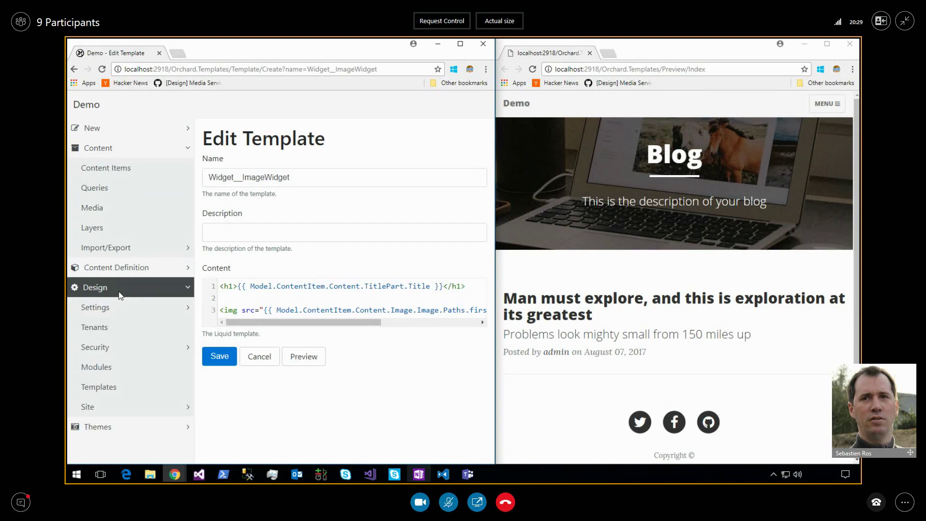
click(132, 171)
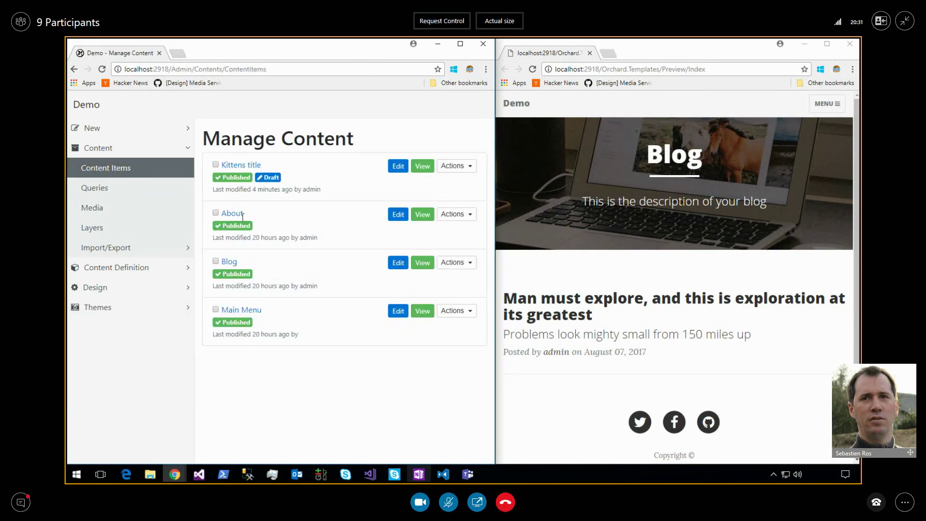
Add a new Link Menu Item named Kittens to the Main Menu.
click(240, 311)
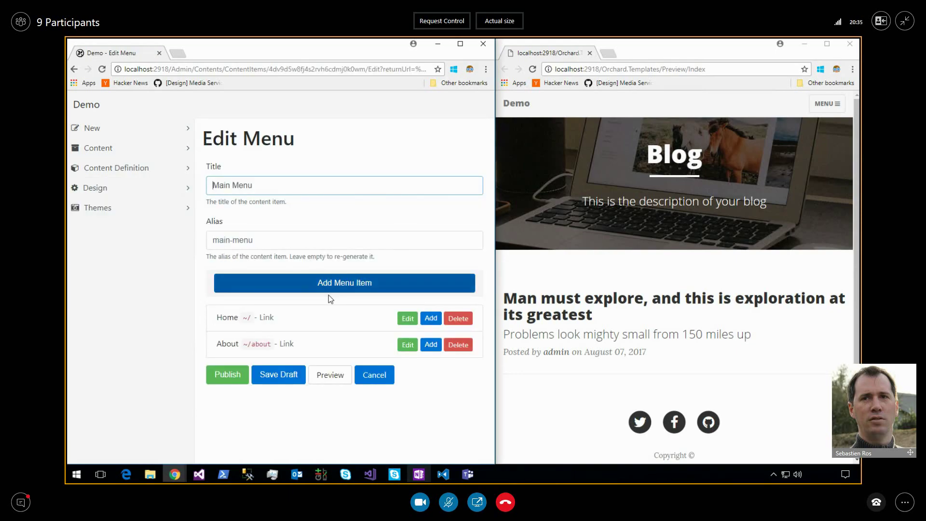
click(355, 284)
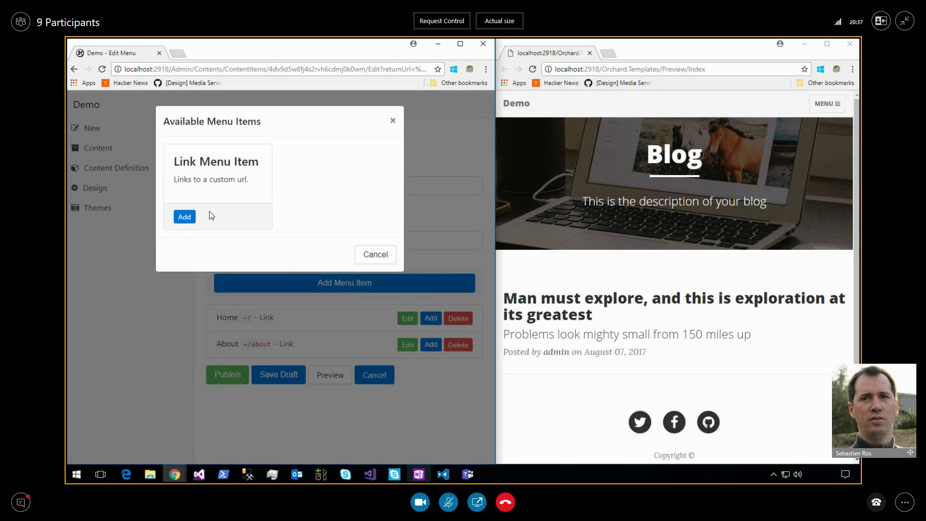
click(187, 217)
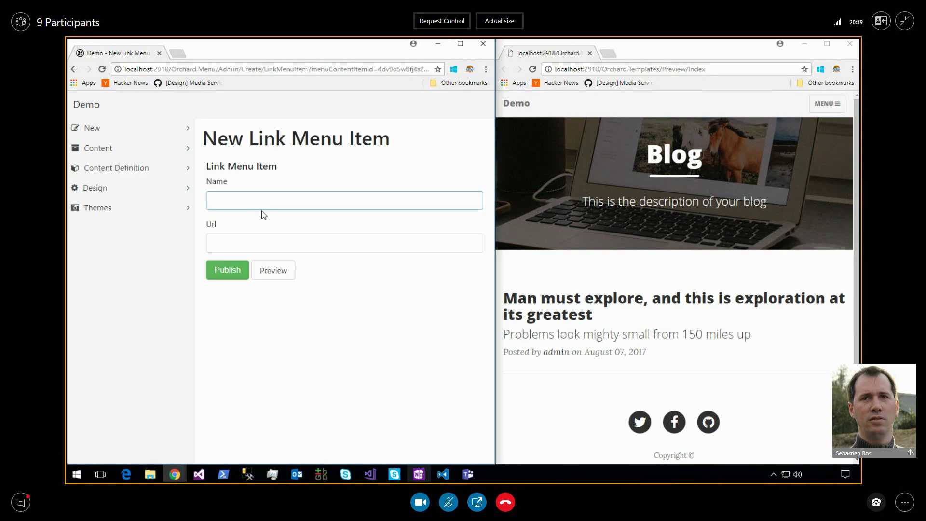
text(Kittens)
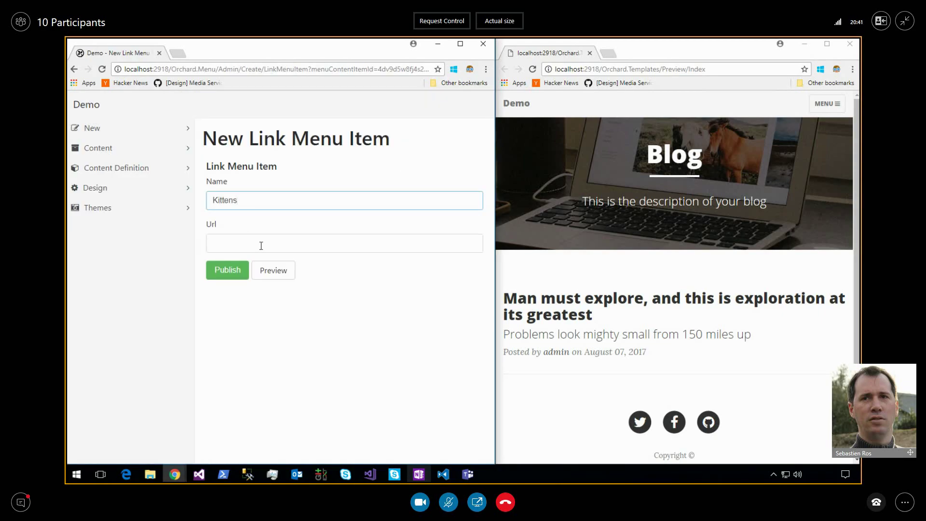
key(ctrl+v)
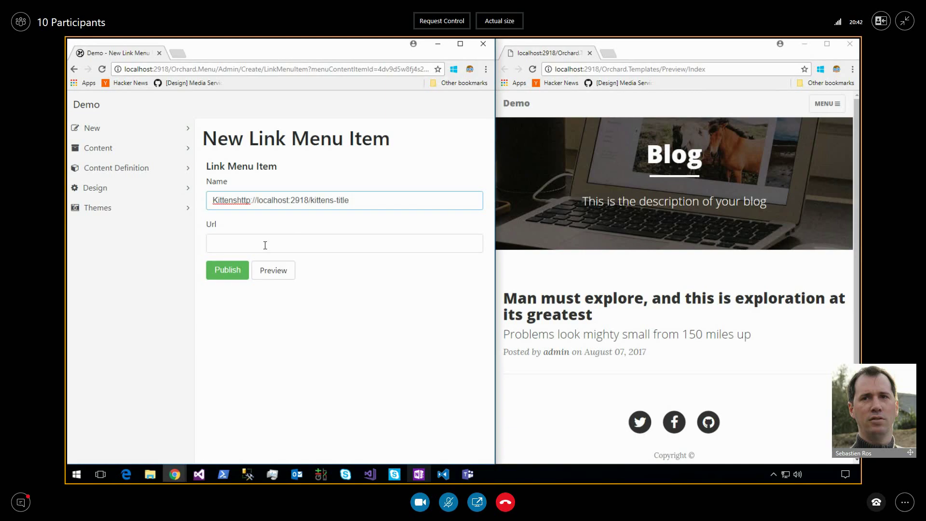
key(ctrl+z)
Set the link Url to kittens-title and publish both the link and the Main Menu.
click(282, 243)
key(ctrl+v)
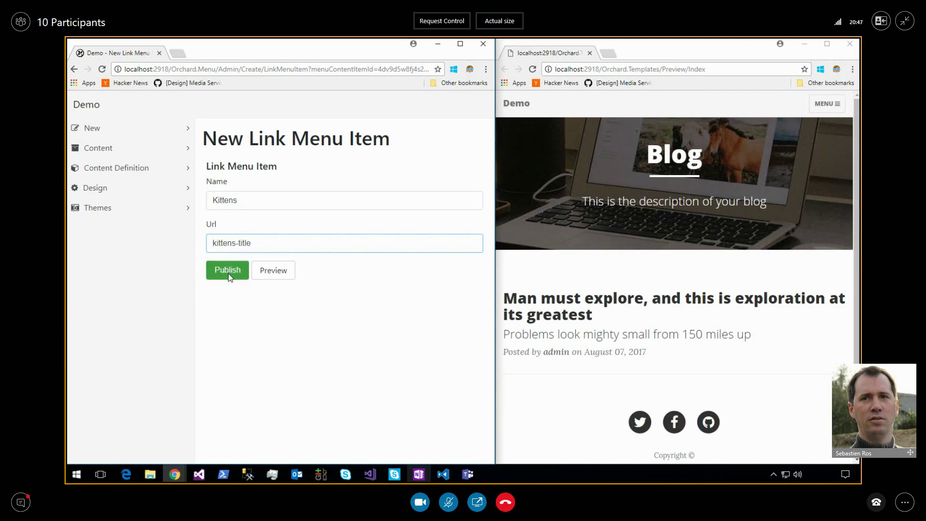
click(227, 272)
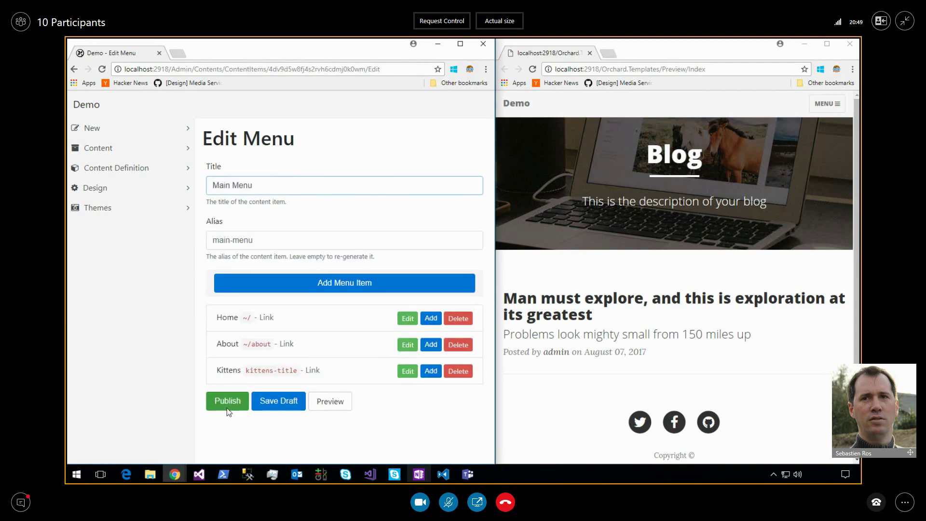
click(227, 404)
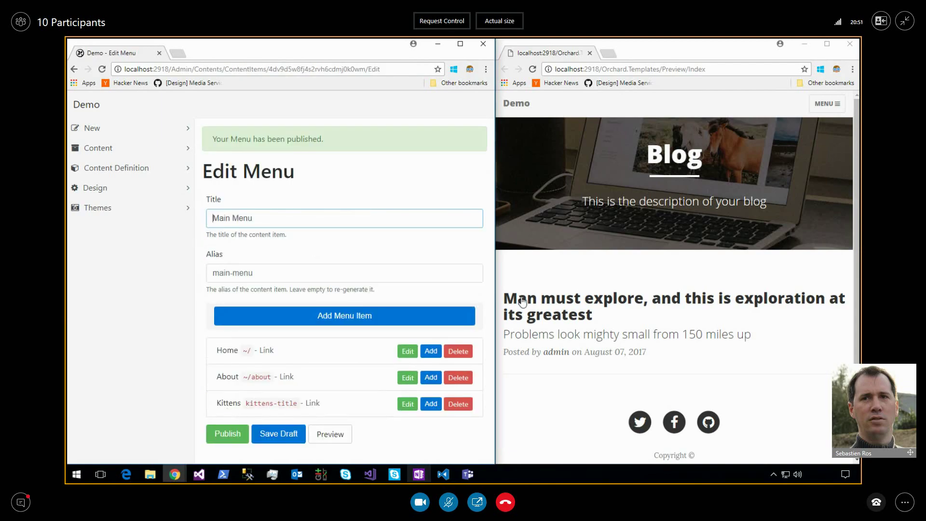
Reload the preview window and reach the Kittens title page via MENU > KITTENS.
click(780, 273)
key(F5)
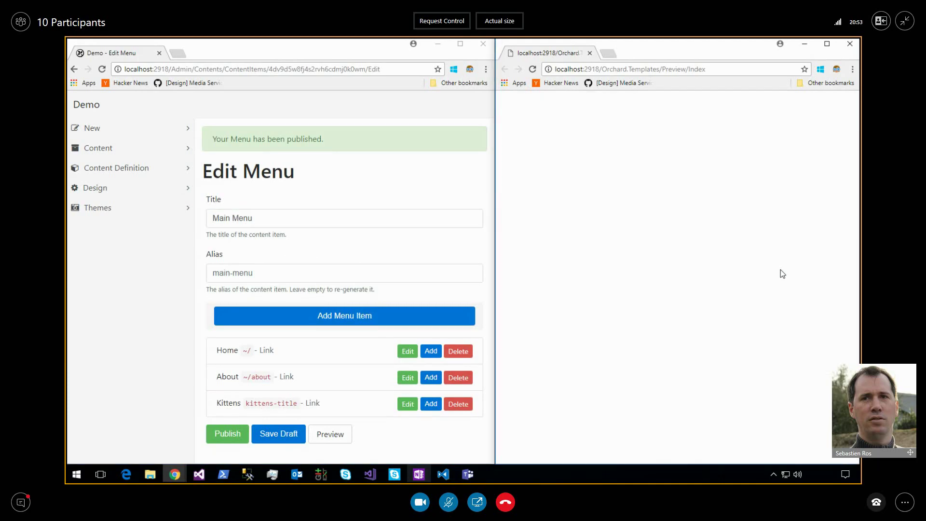
click(836, 107)
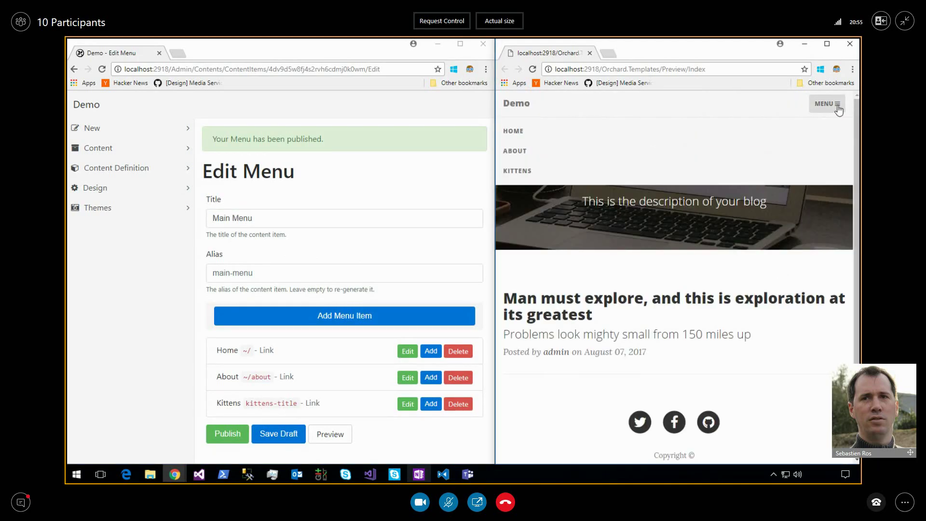
click(517, 172)
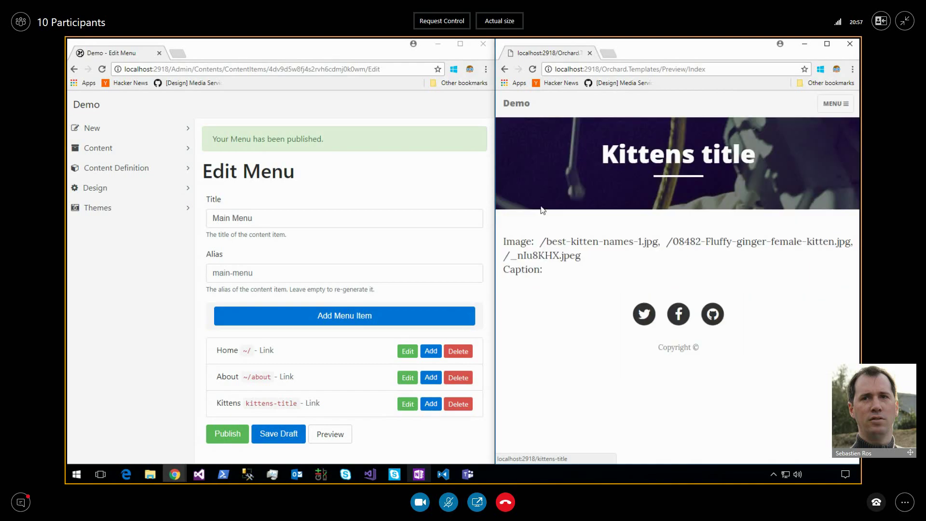
From the Image widget content type, create a new detail-view template named Widget__ImageWidget.
click(111, 185)
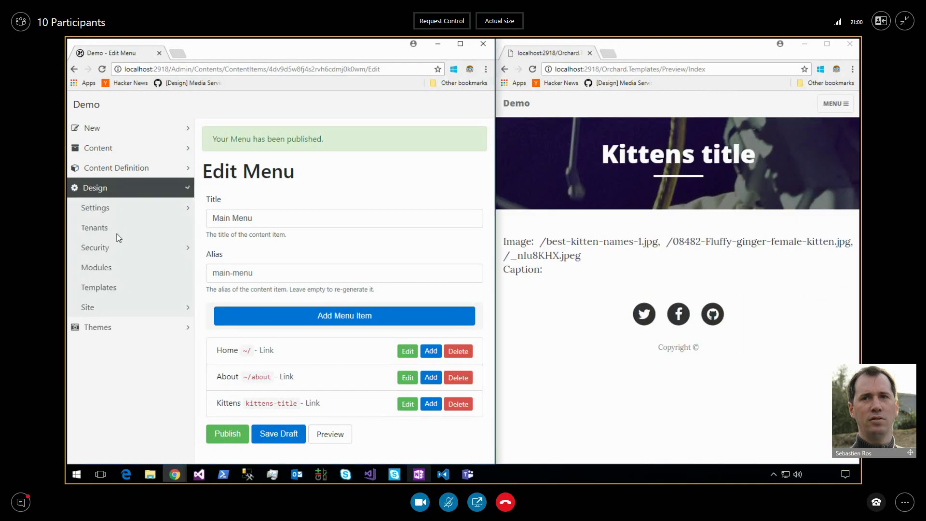
click(116, 288)
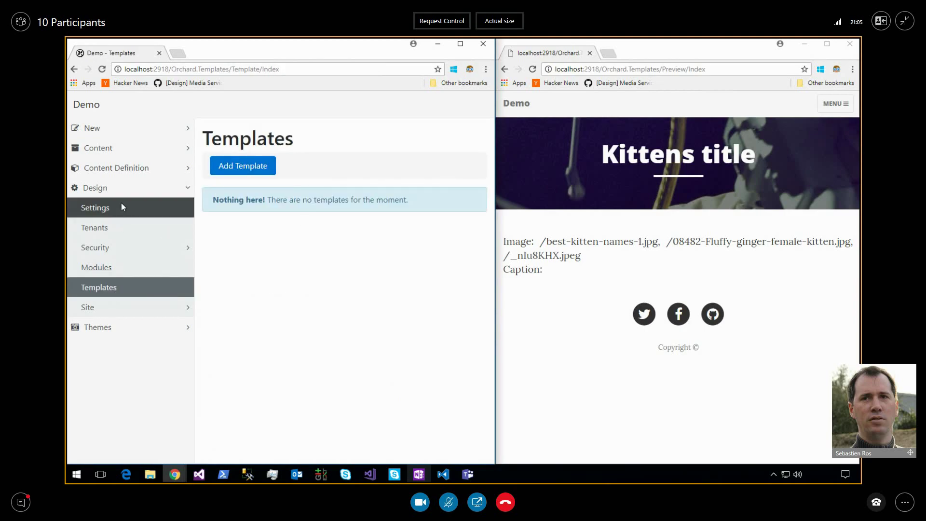
click(141, 168)
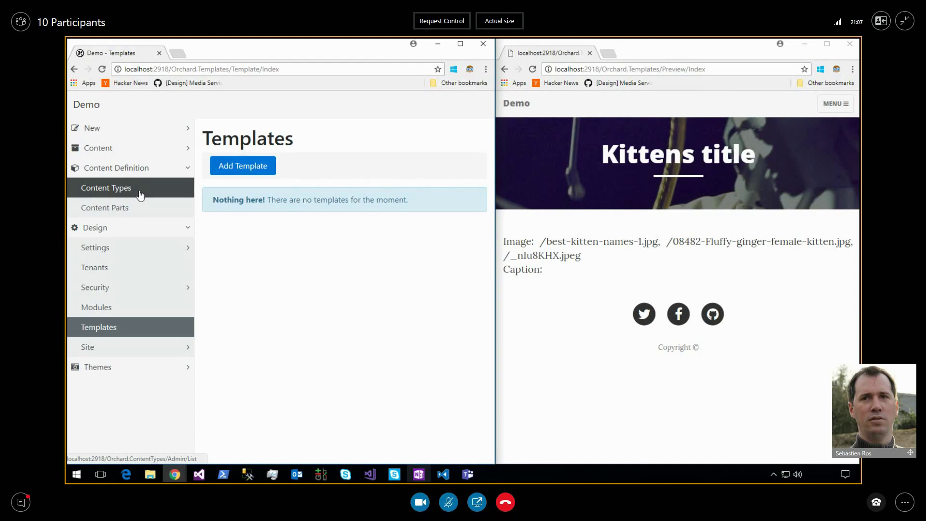
click(140, 194)
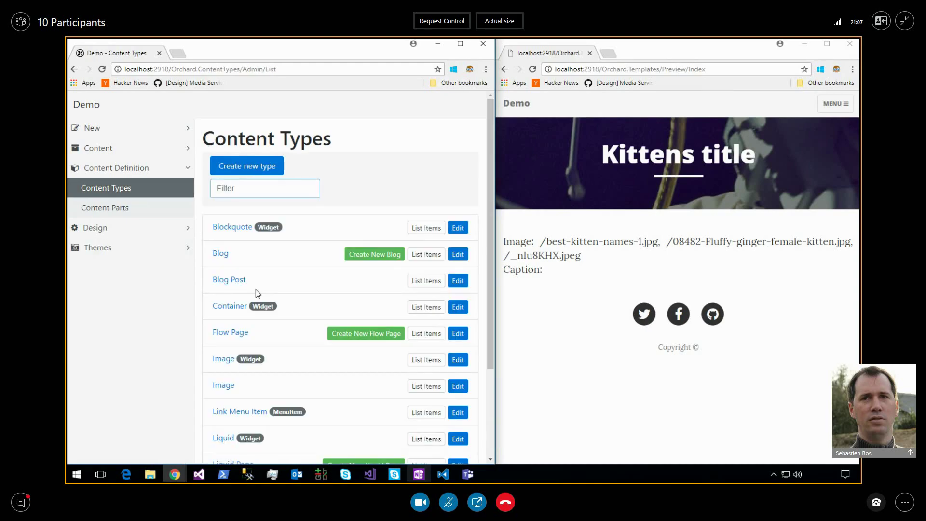
click(226, 361)
click(239, 216)
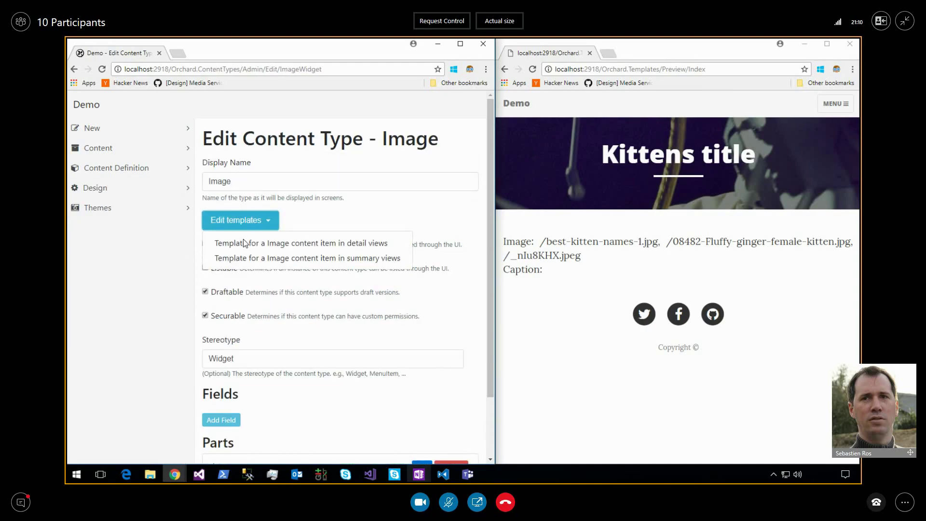
click(298, 245)
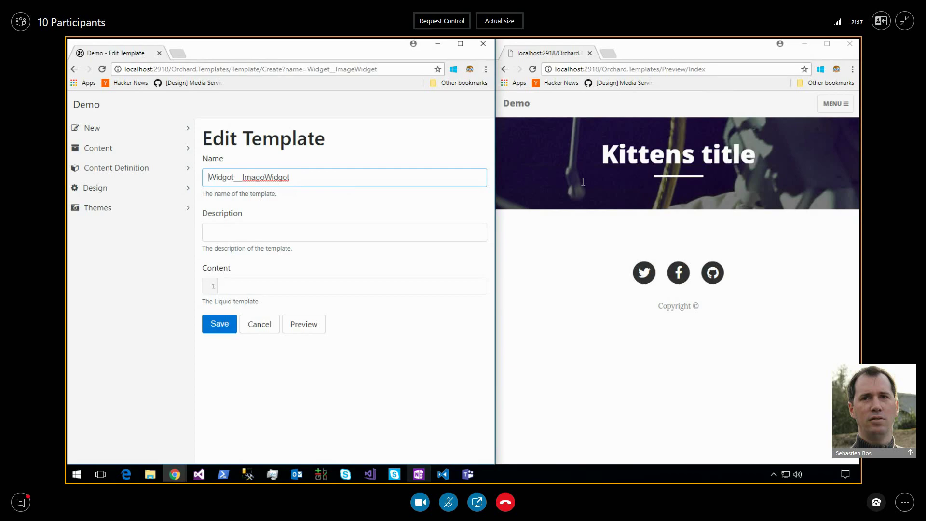
click(248, 281)
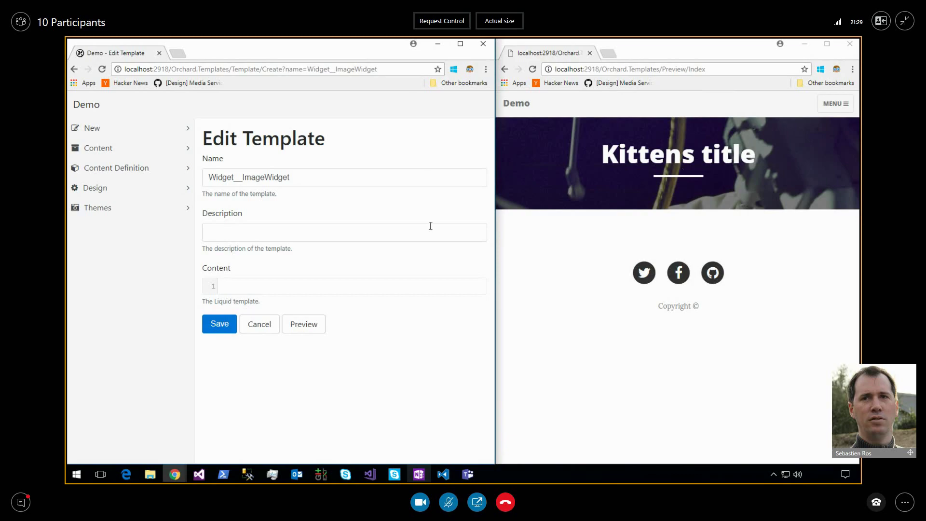
click(324, 327)
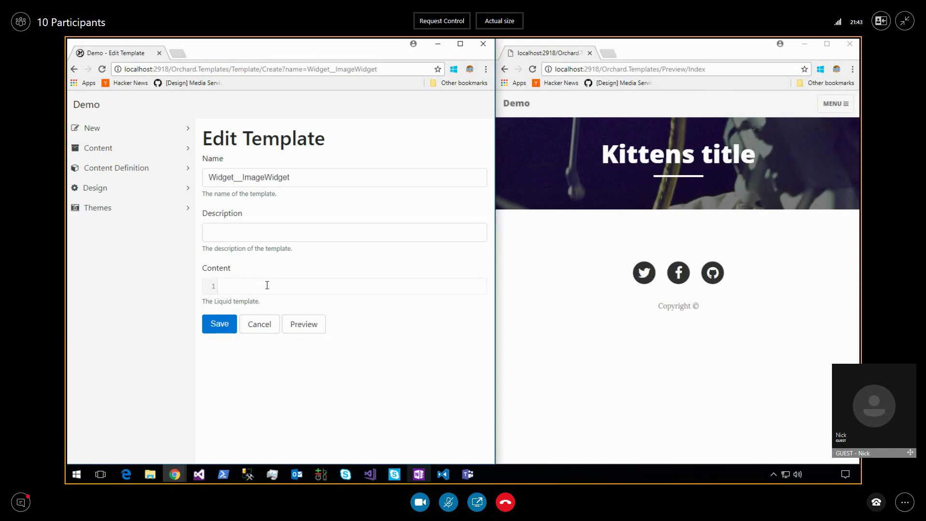
Enter 'An Image is here' as the Widget__ImageWidget template content, shown live in the preview.
text(An Image)
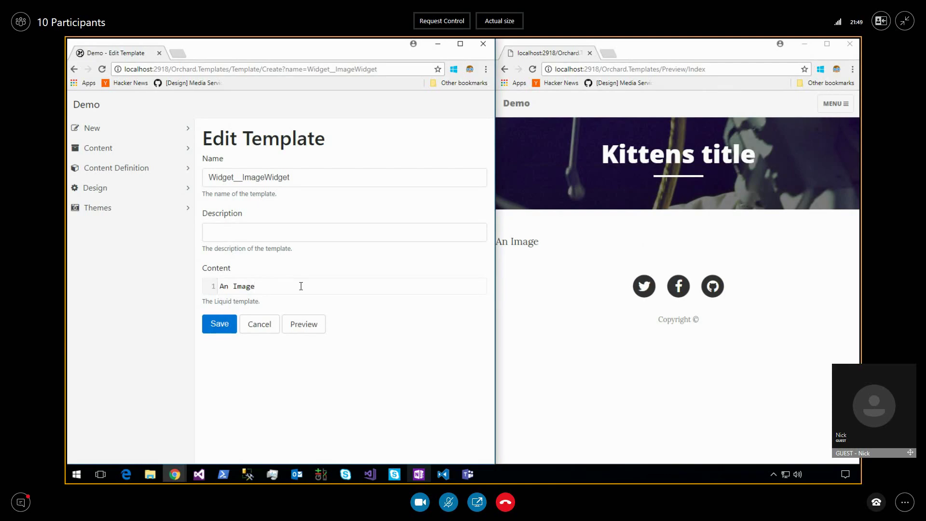
key(ctrl+a)
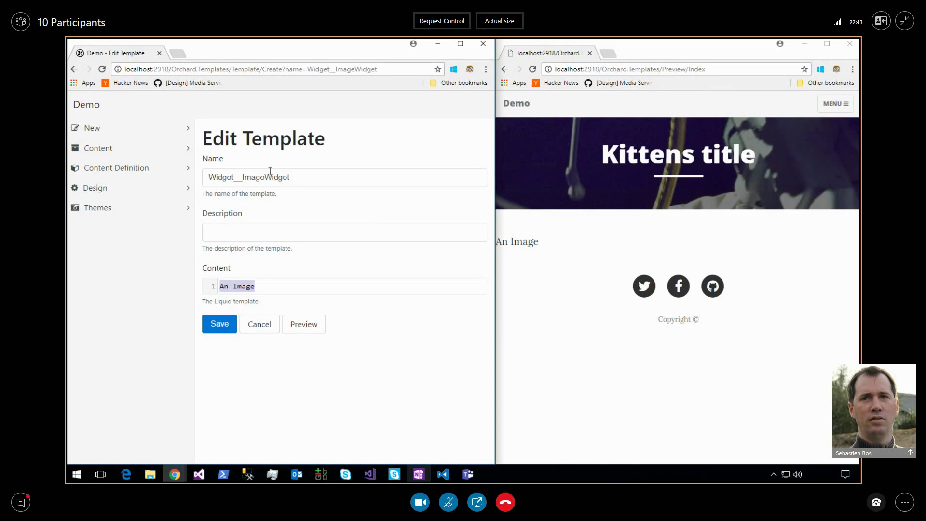
drag(243, 177, 266, 177)
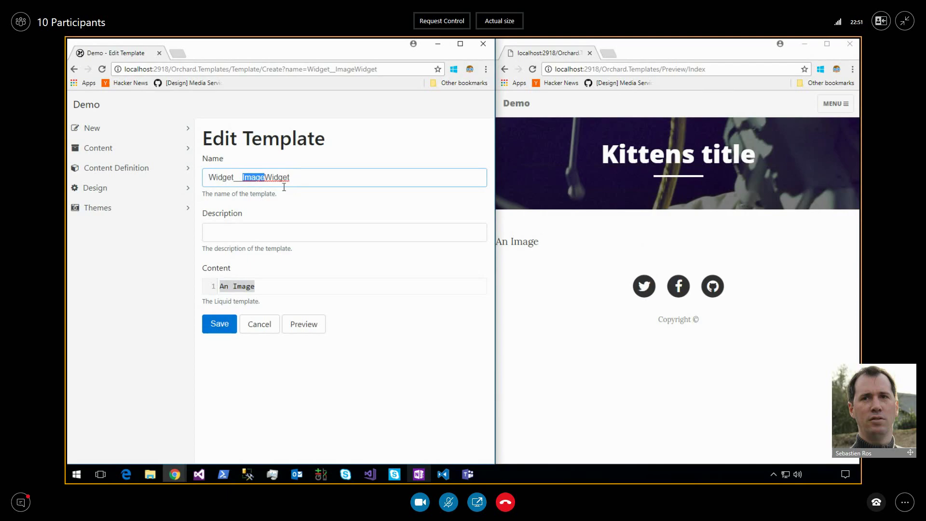
click(292, 285)
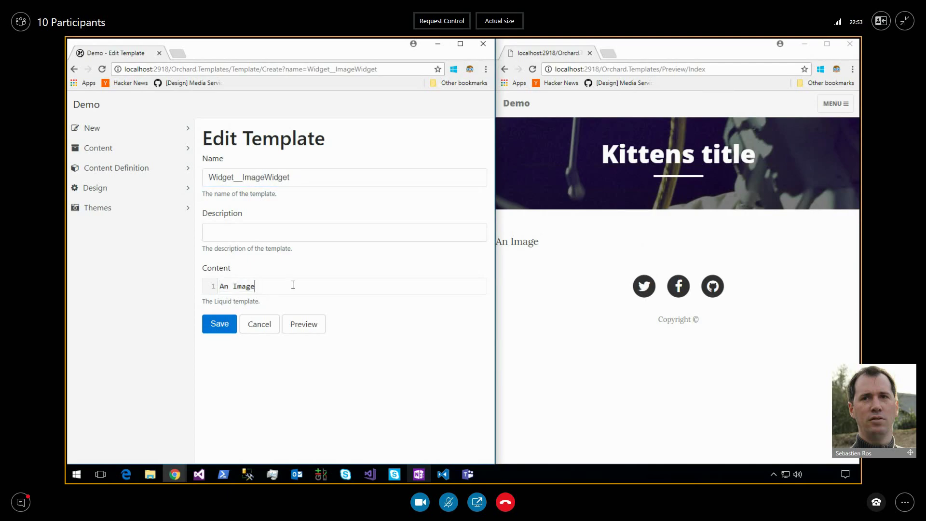
text(is here)
Copy the Content_Summary__Image template code from the OneNote notes and return to the editor.
click(420, 475)
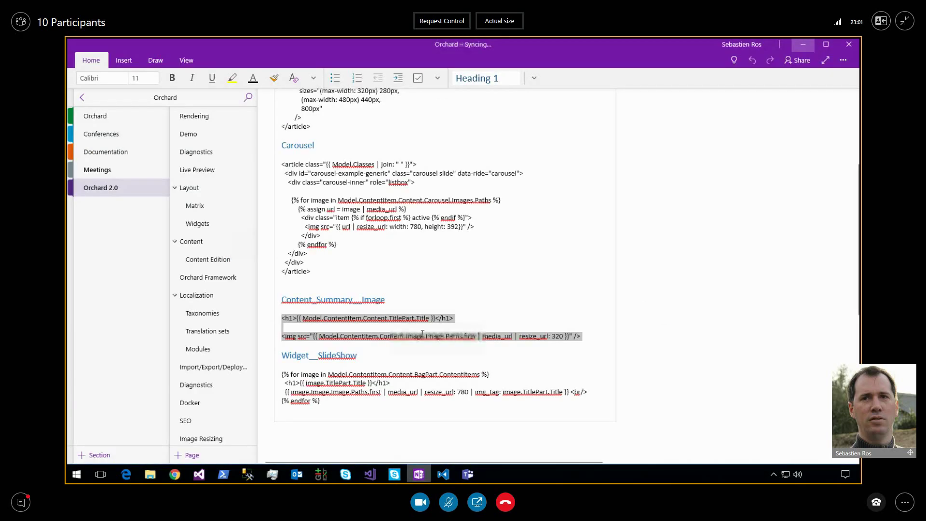
click(410, 332)
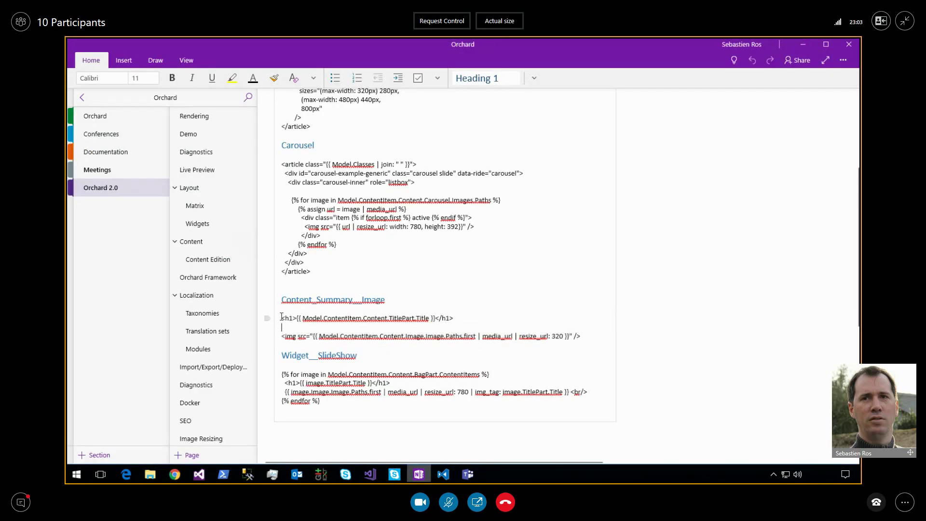
drag(282, 317, 595, 337)
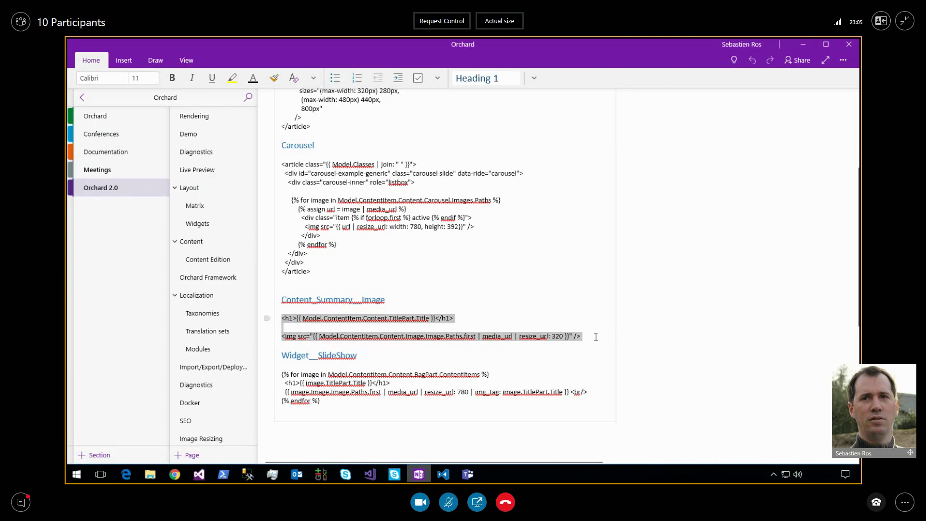
key(alt+Tab)
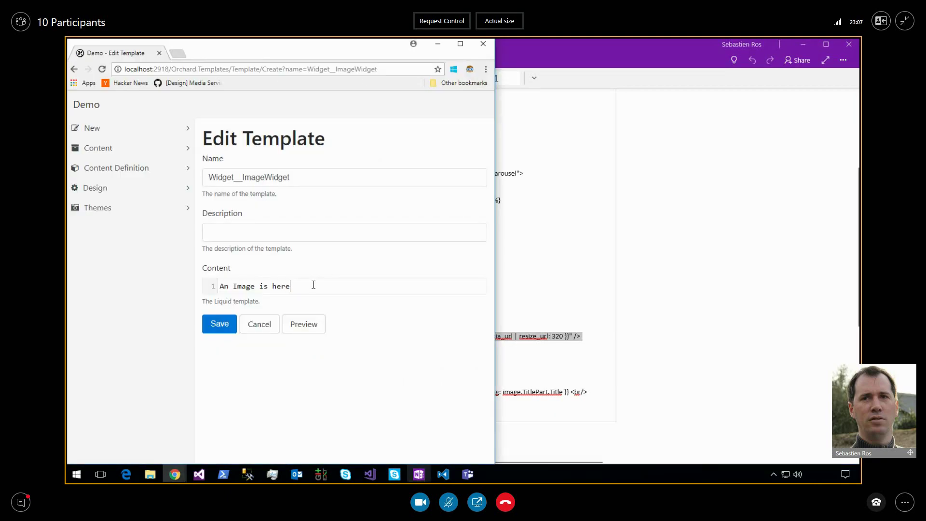
Restore the live preview window and paste the Liquid title-and-image code over the placeholder line.
click(174, 474)
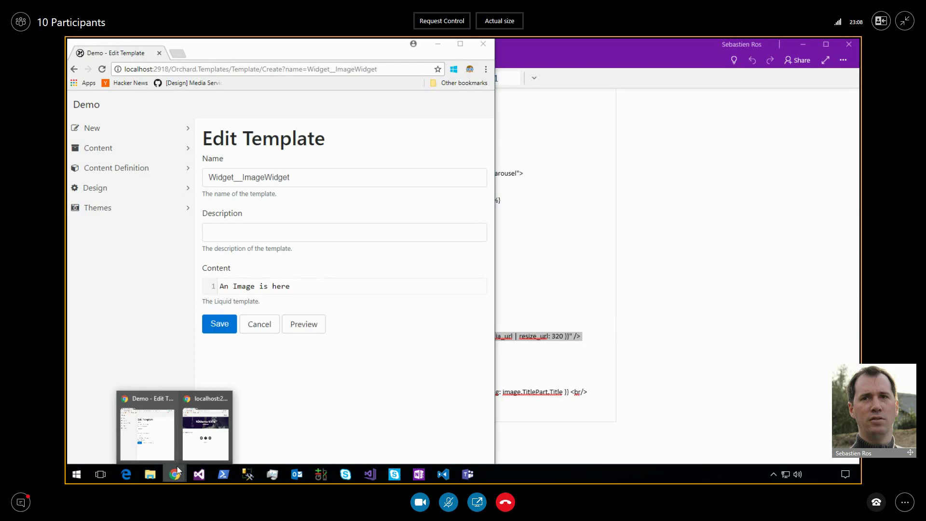
click(198, 436)
triple_click(323, 288)
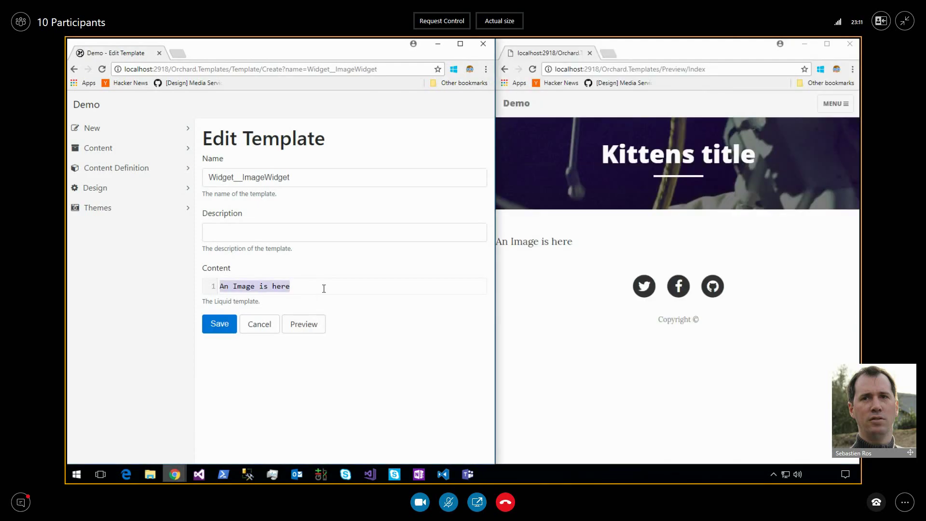
key(ctrl+v)
Walk through the pasted TitlePart heading and img Image.Paths lines, then select all the code.
click(304, 287)
key(Down)
key(shift+Down)
key(shift+Down)
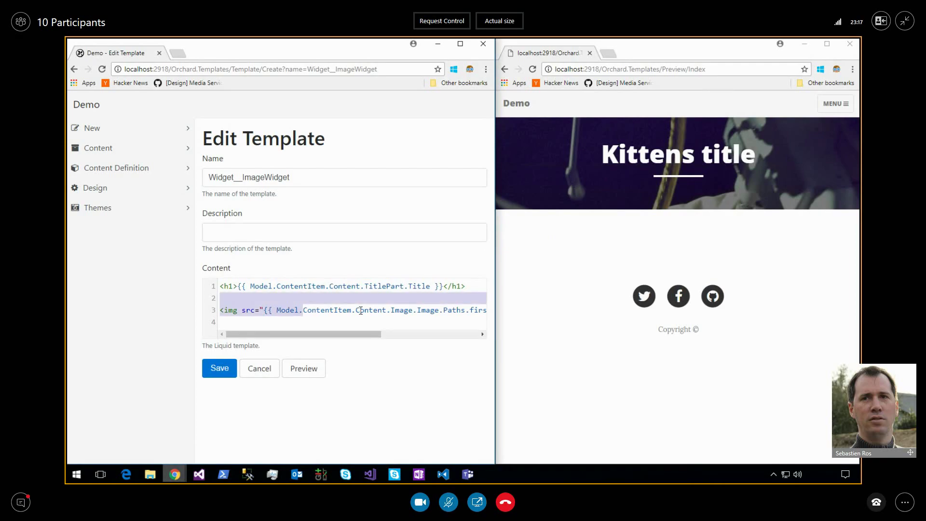
key(Up)
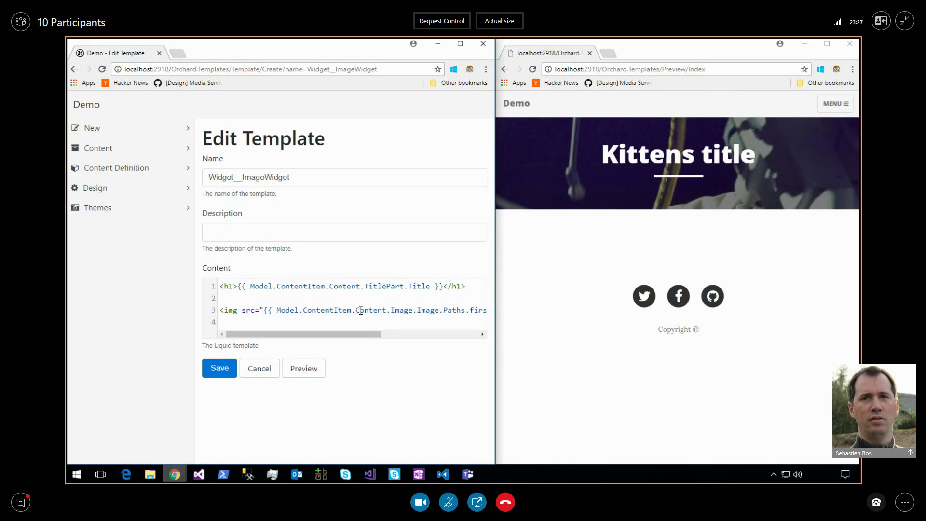
key(Down)
key(Down)
key(Up)
key(Up)
key(Right)
key(Right)
key(Right)
key(Right)
key(Right)
key(Right)
key(Right)
key(Right)
key(Right)
key(Right)
key(Right)
key(Right)
key(Right)
key(Right)
key(Right)
key(Right)
click(349, 324)
key(ctrl+Home)
key(ctrl+a)
key(ctrl+c)
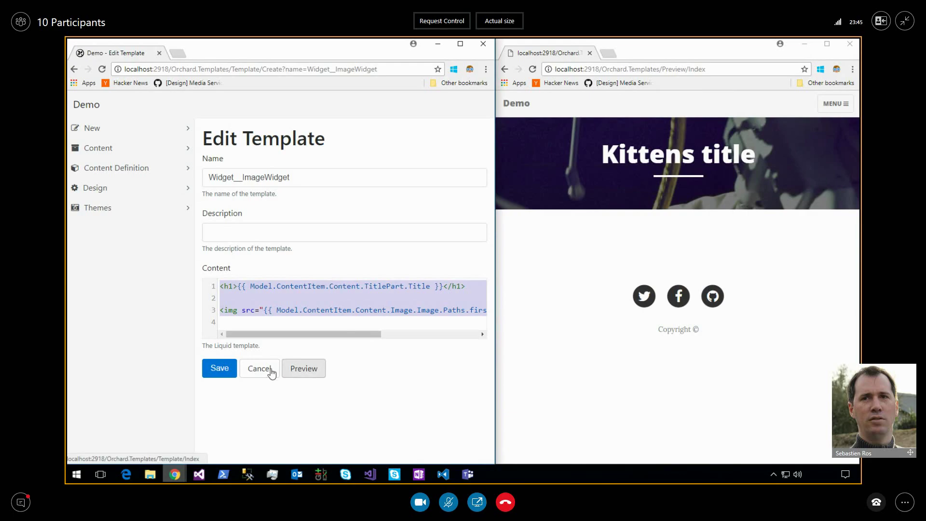
Discard the widget template and create a Content__Image detail-view template for the Image type.
click(268, 371)
click(140, 169)
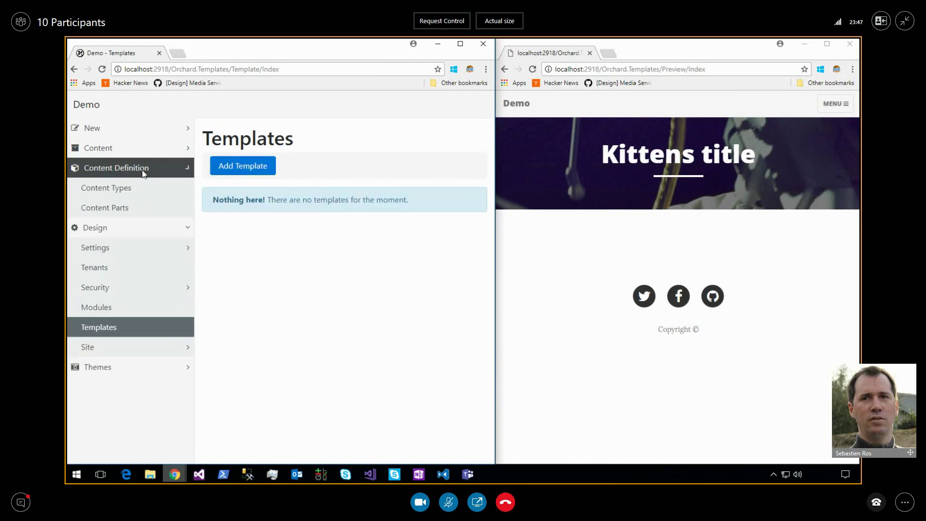
click(140, 187)
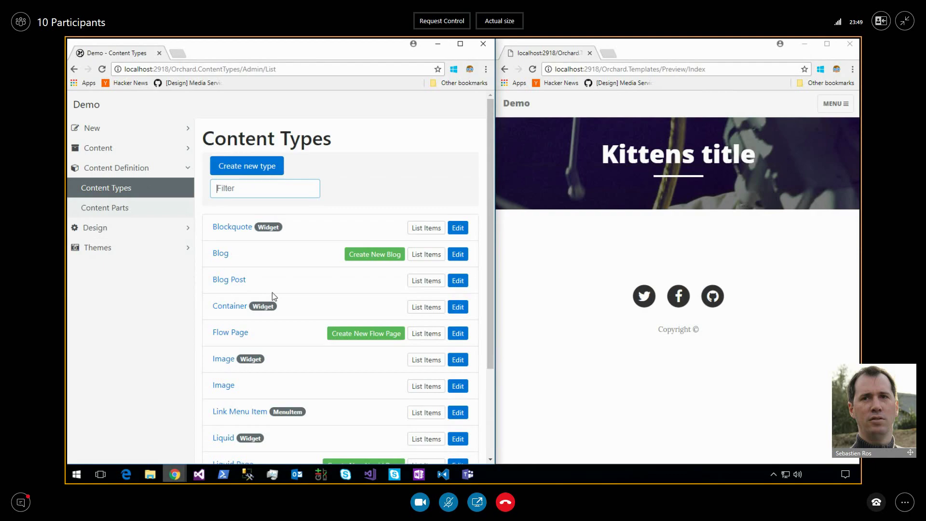
click(221, 385)
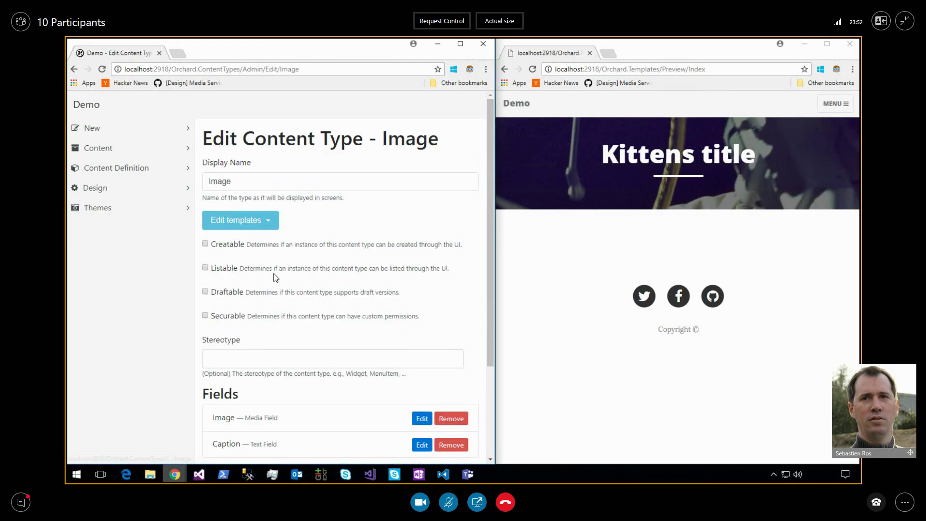
click(256, 217)
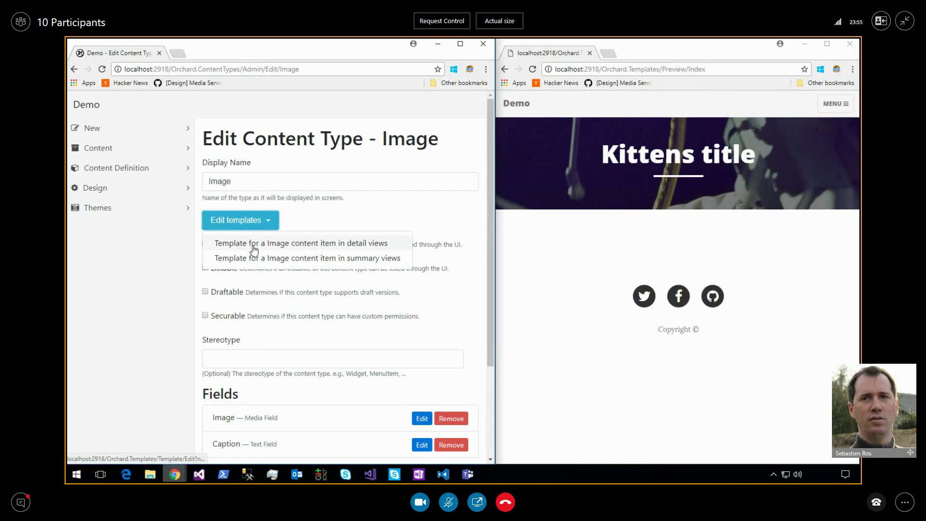
click(253, 246)
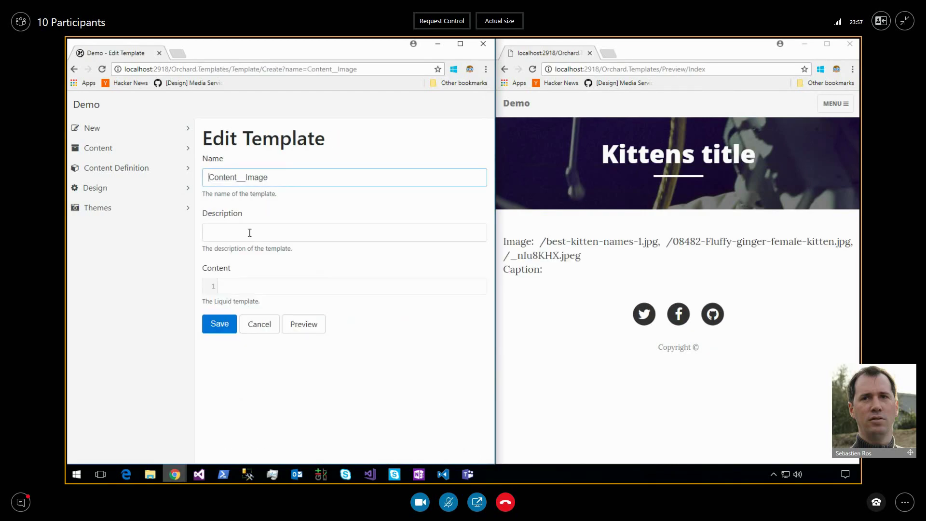
Paste the Liquid code into the Content__Image editor, then undo it, leaving it empty.
click(269, 286)
key(ctrl+v)
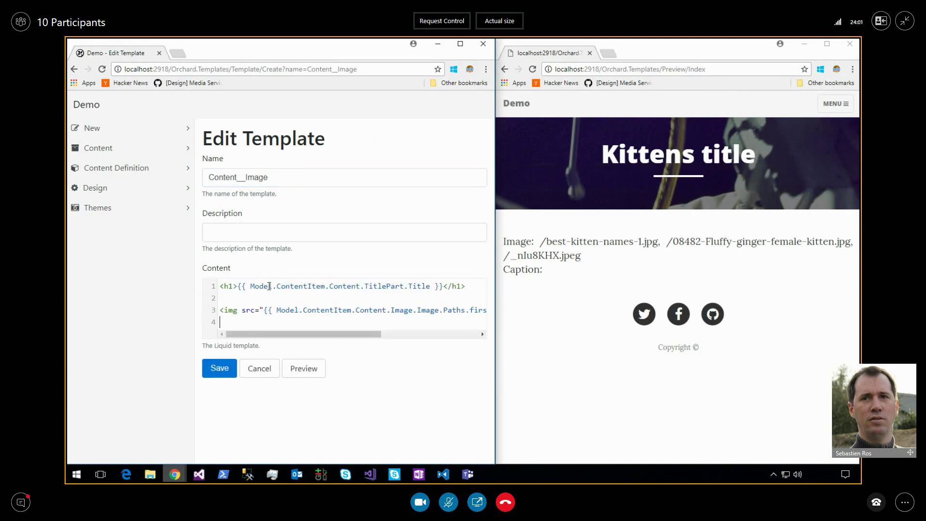
key(ctrl+z)
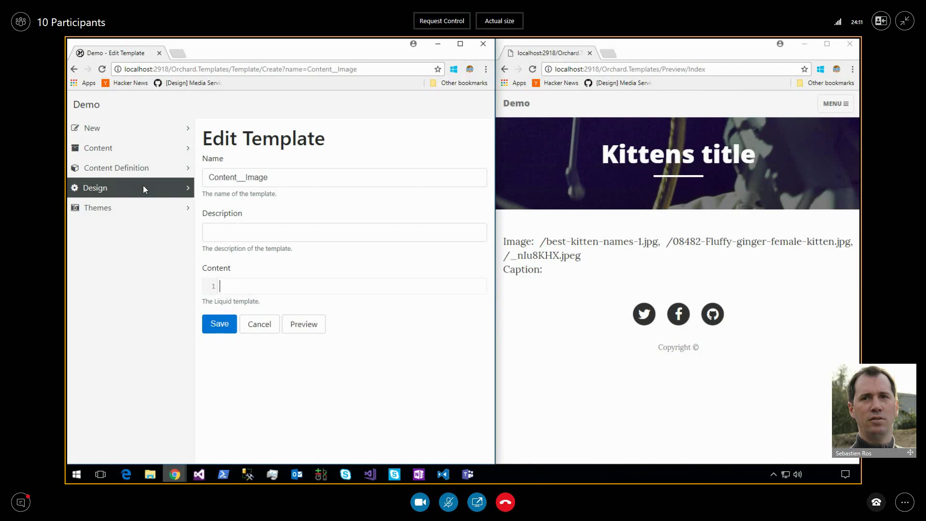
Browse the Content Parts list, then return to Content Types and scroll to Image and Image widget.
click(133, 169)
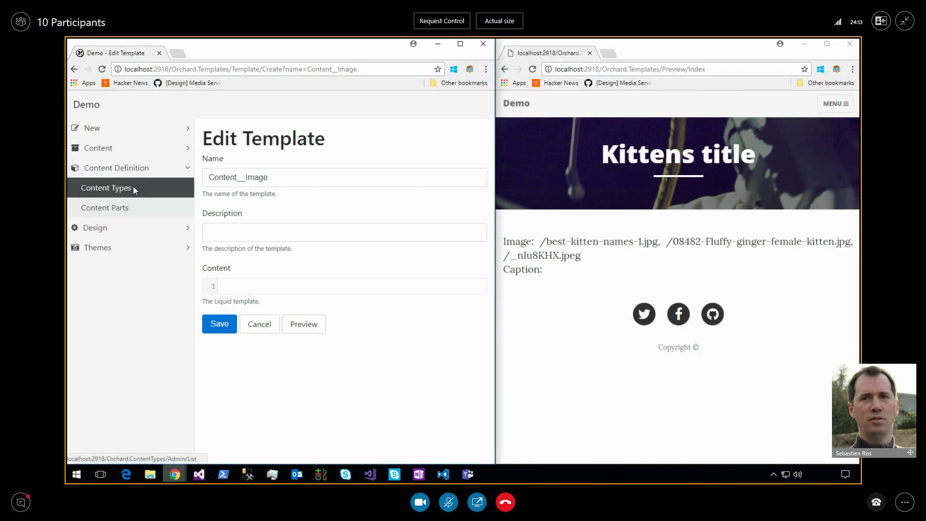
click(133, 187)
click(128, 208)
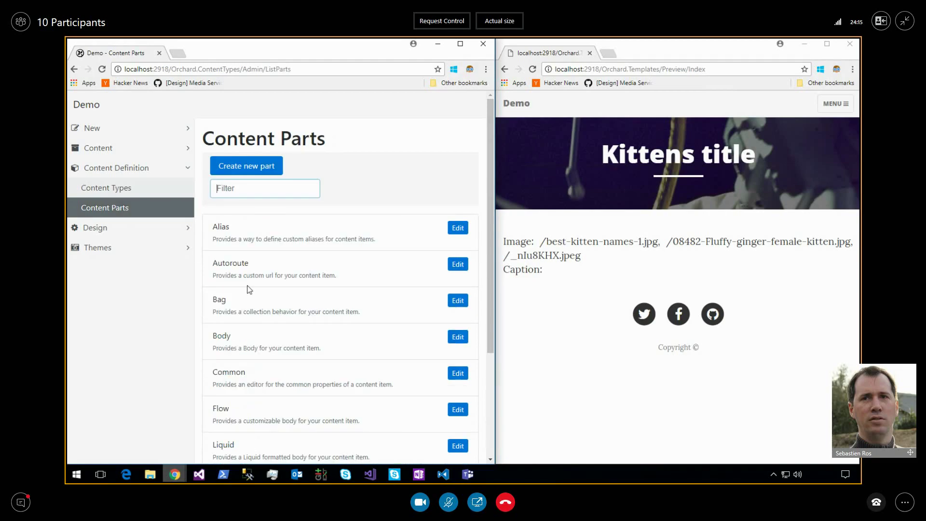
scroll(256, 359, down, 3)
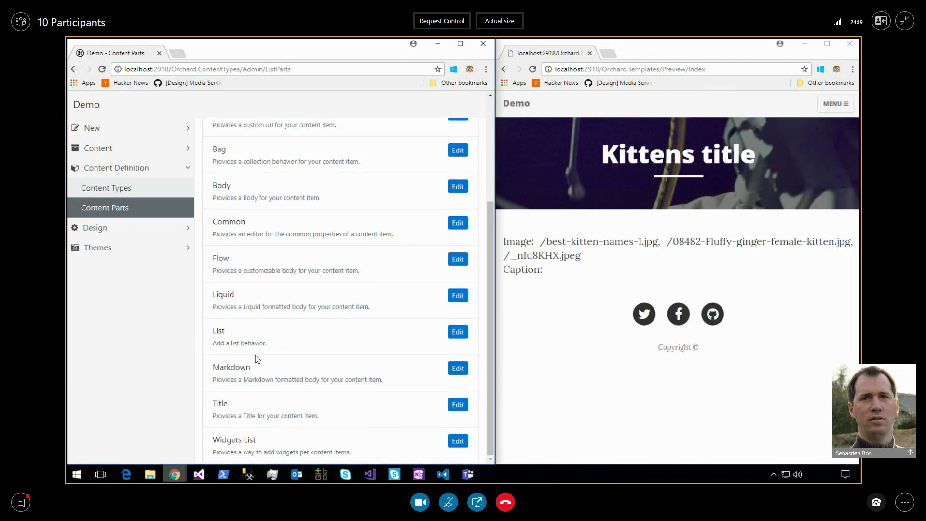
scroll(256, 355, up, 3)
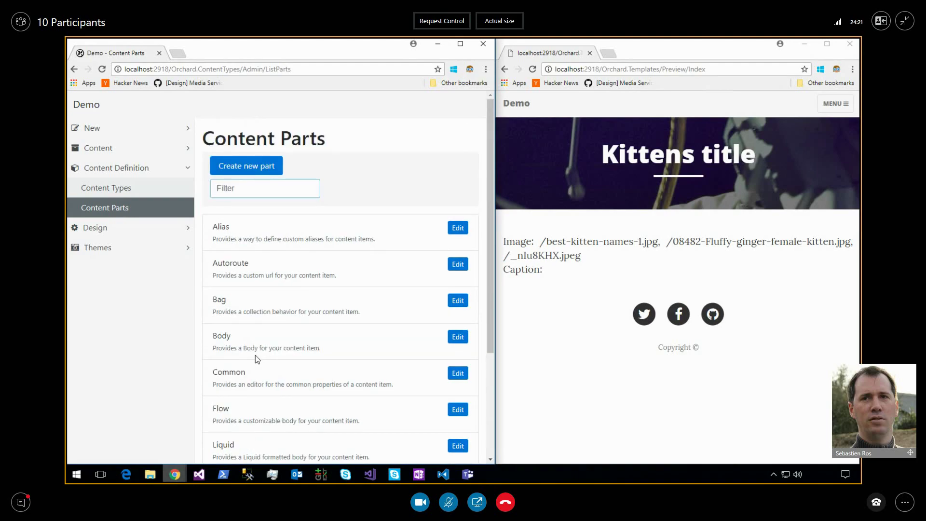
scroll(255, 358, down, 3)
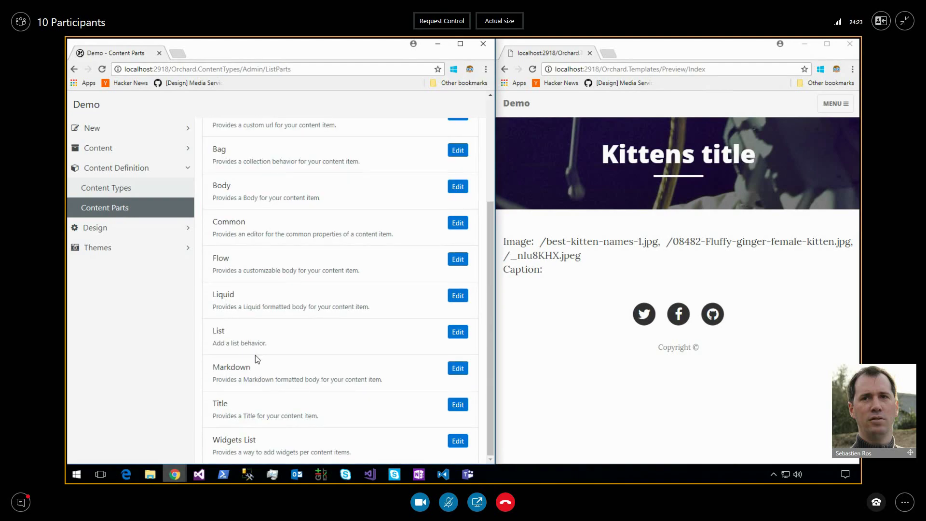
click(122, 188)
scroll(326, 347, down, 2)
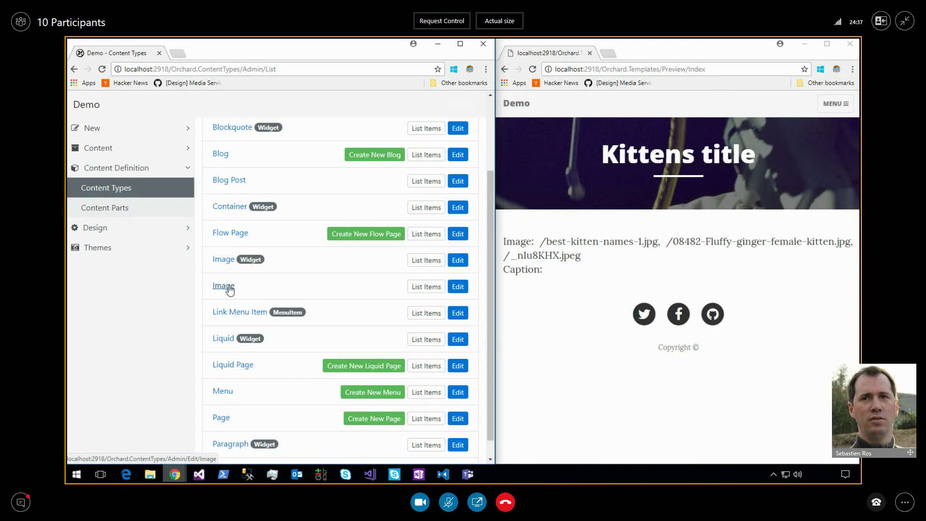
Open the Image widget type, inspect its single Image part's settings, then return to the type page.
click(135, 128)
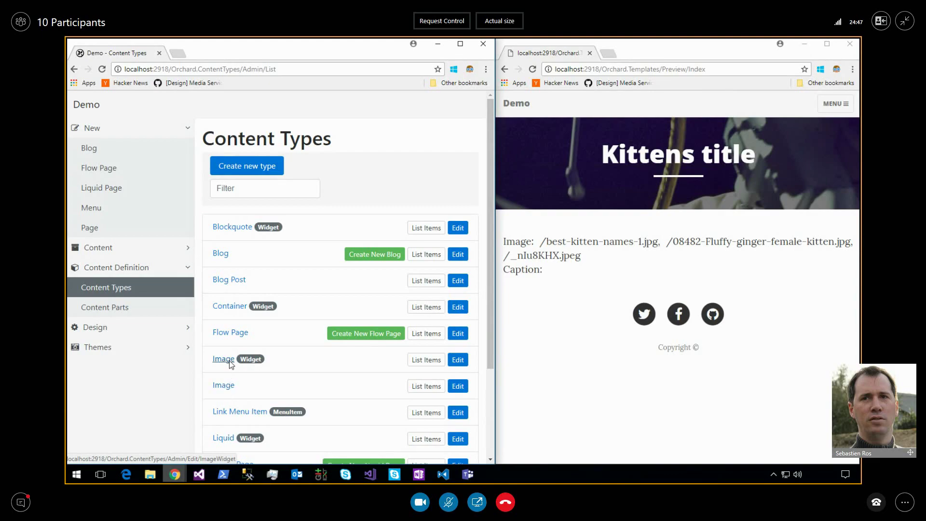
click(229, 361)
scroll(295, 372, down, 2)
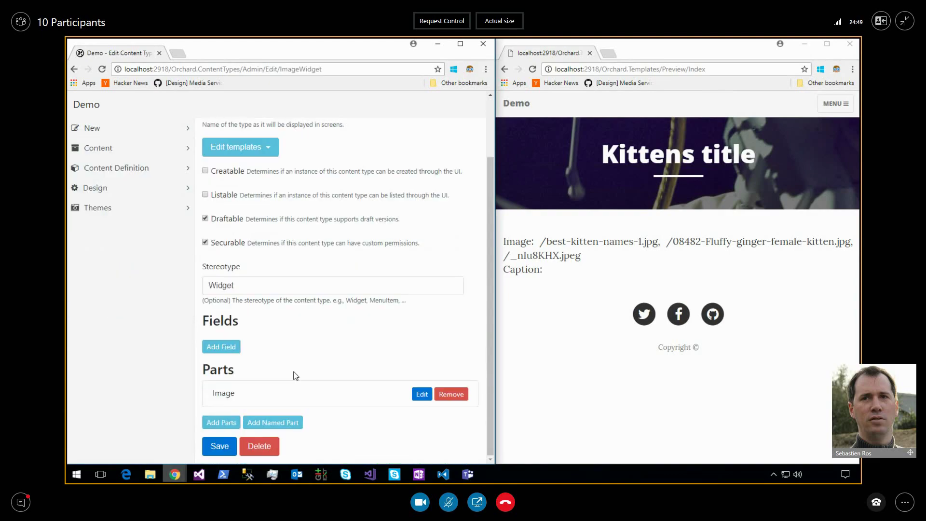
double_click(223, 393)
click(423, 398)
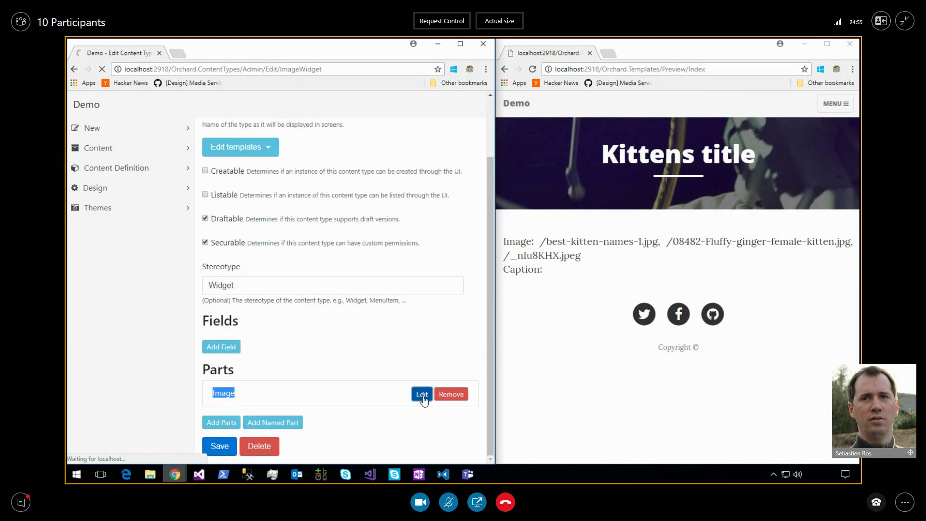
click(80, 70)
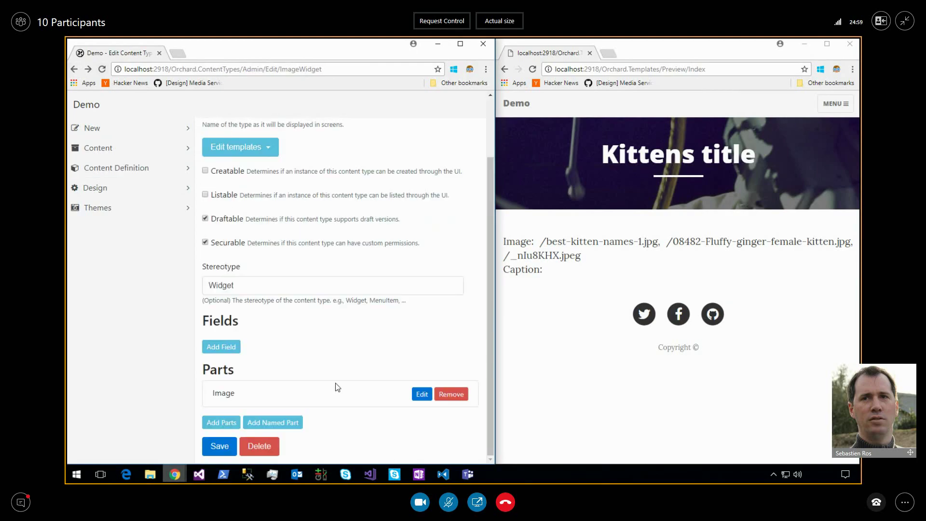
scroll(337, 388, up, 2)
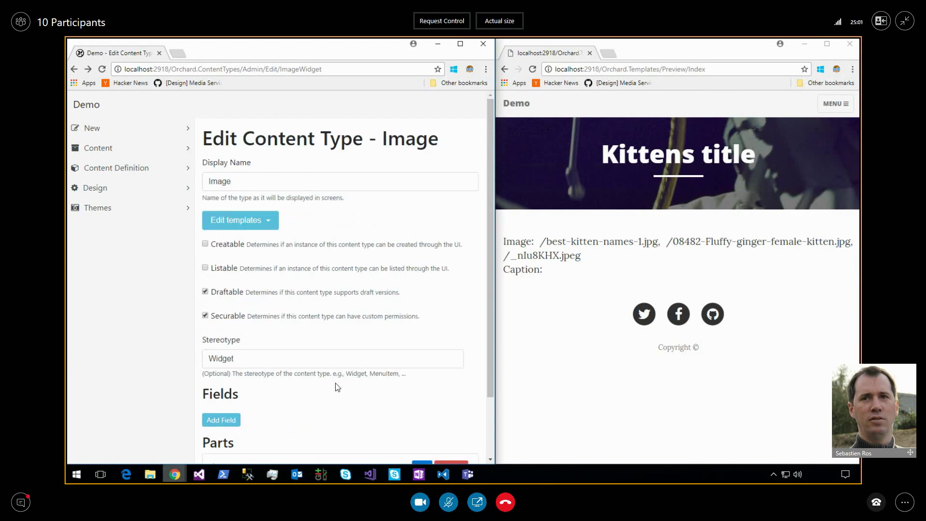
scroll(337, 388, down, 2)
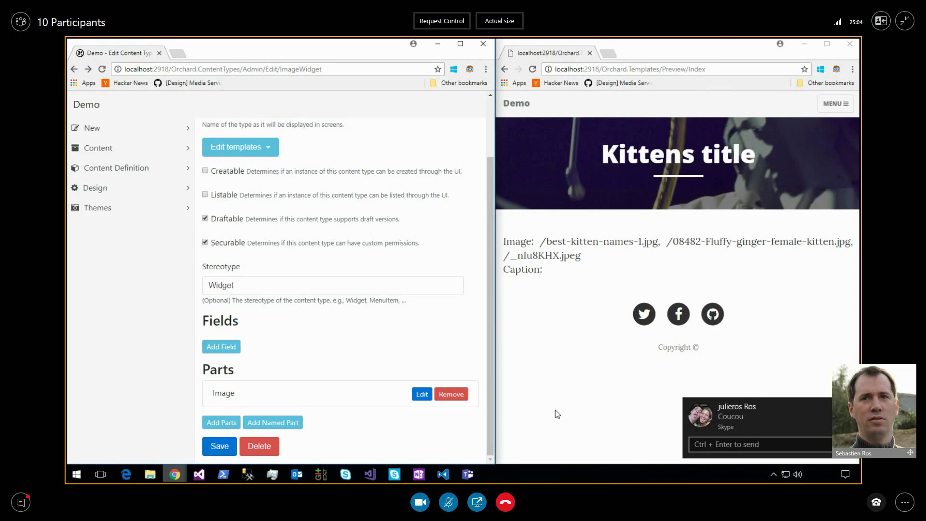
Sign out of Skype from its profile panel and close the exiting Skype window.
right_click(394, 476)
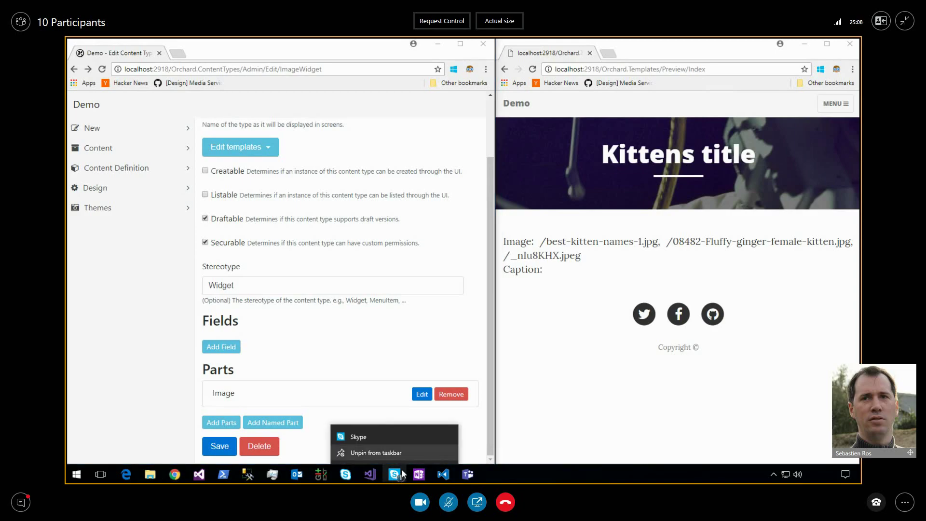
click(358, 436)
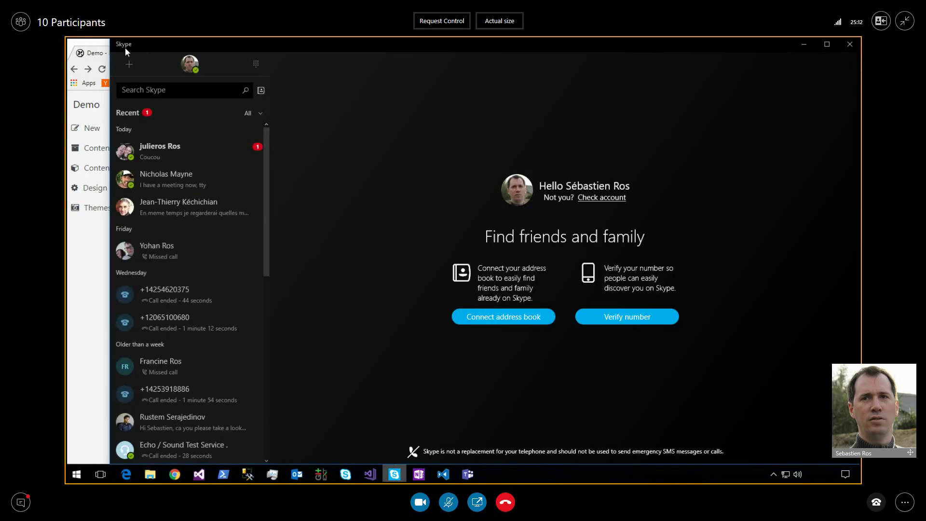
right_click(395, 476)
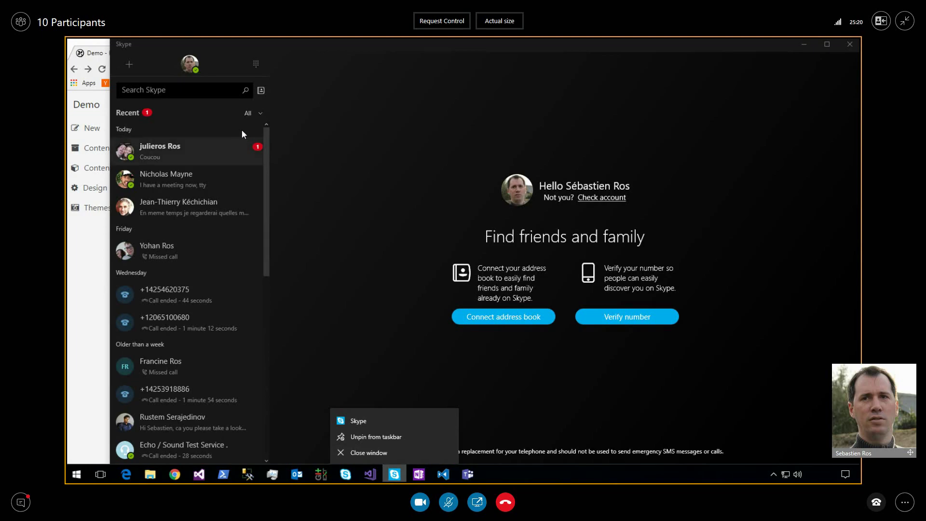
click(193, 67)
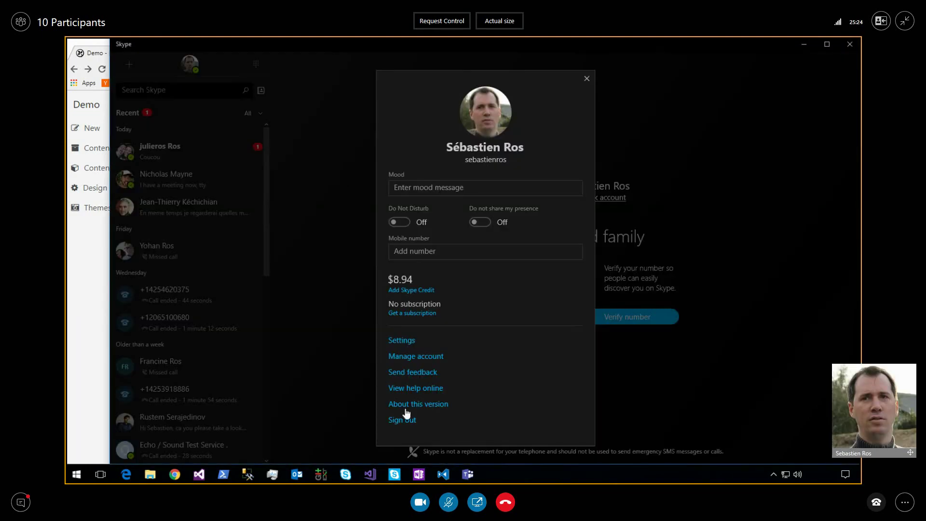
click(405, 421)
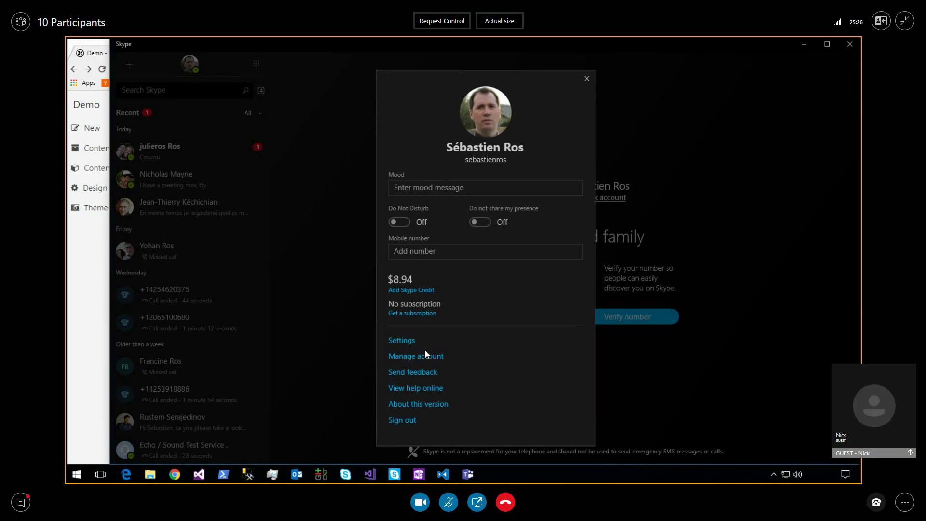
click(412, 421)
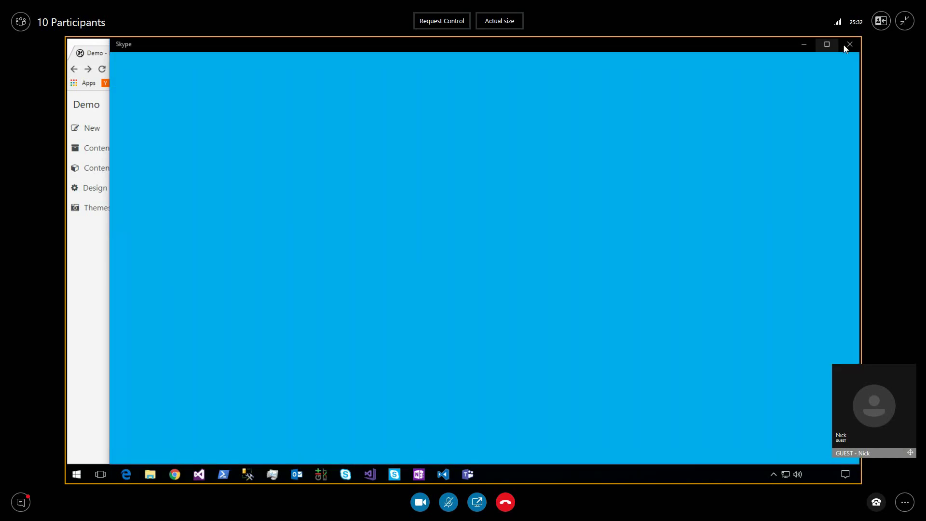
click(849, 44)
Navigate the preview site through MENU to its ABOUT page.
click(555, 274)
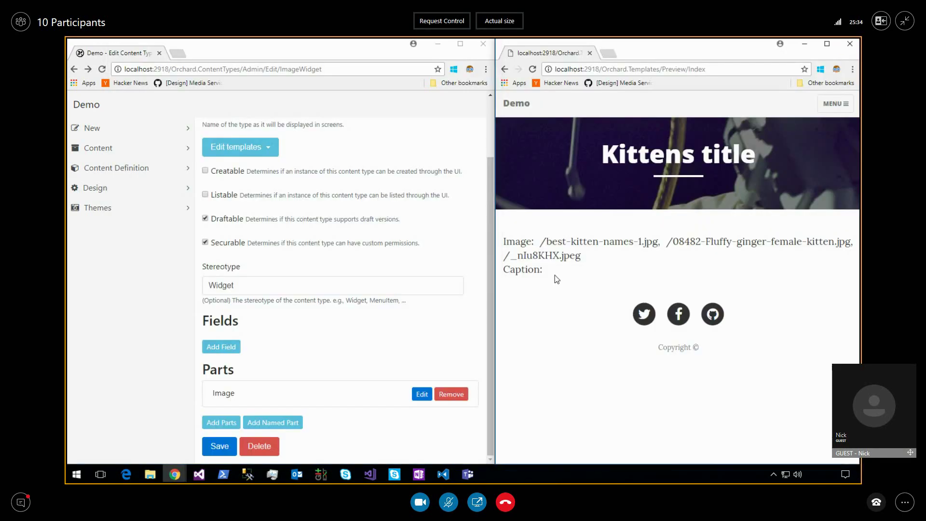
double_click(524, 241)
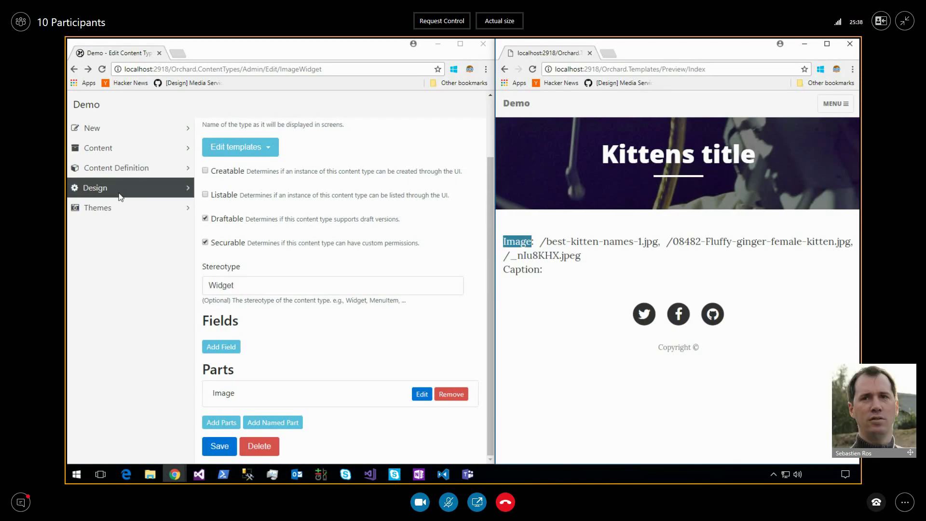
click(833, 103)
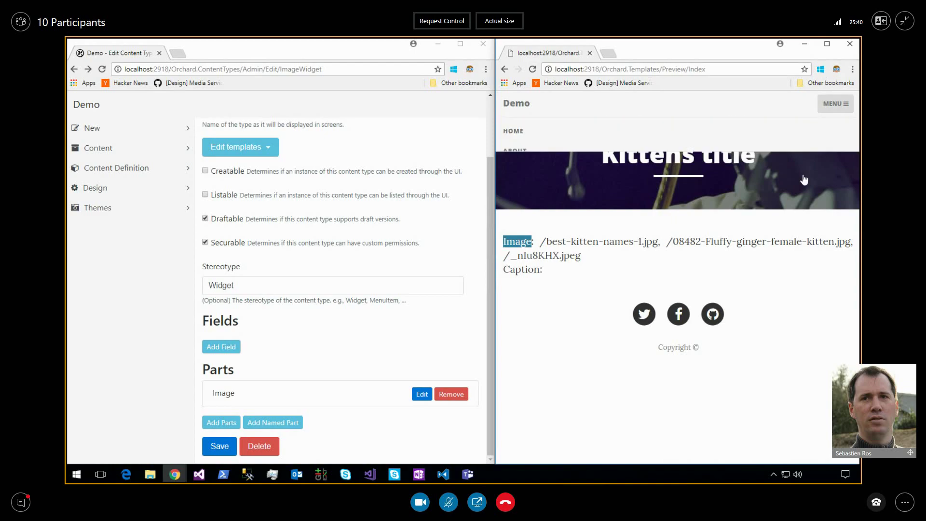
click(514, 151)
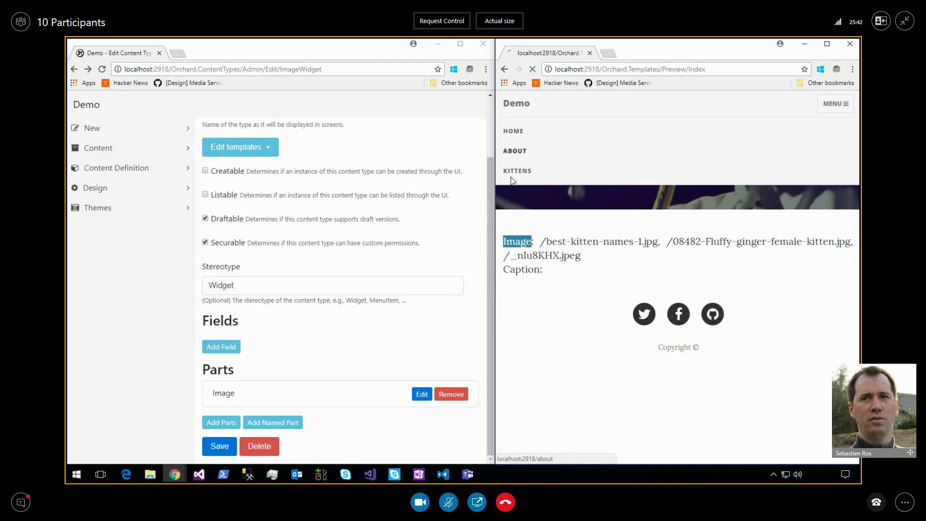
scroll(623, 329, down, 3)
scroll(623, 330, up, 3)
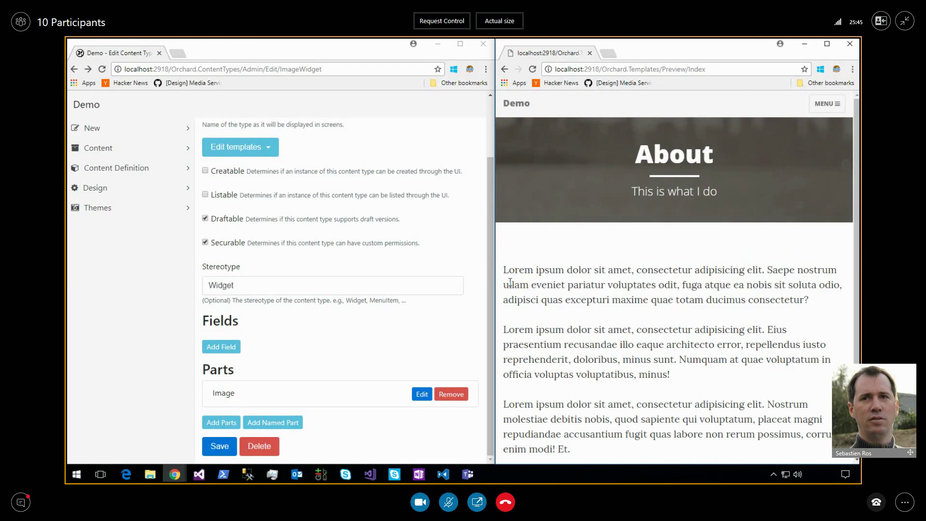
click(118, 174)
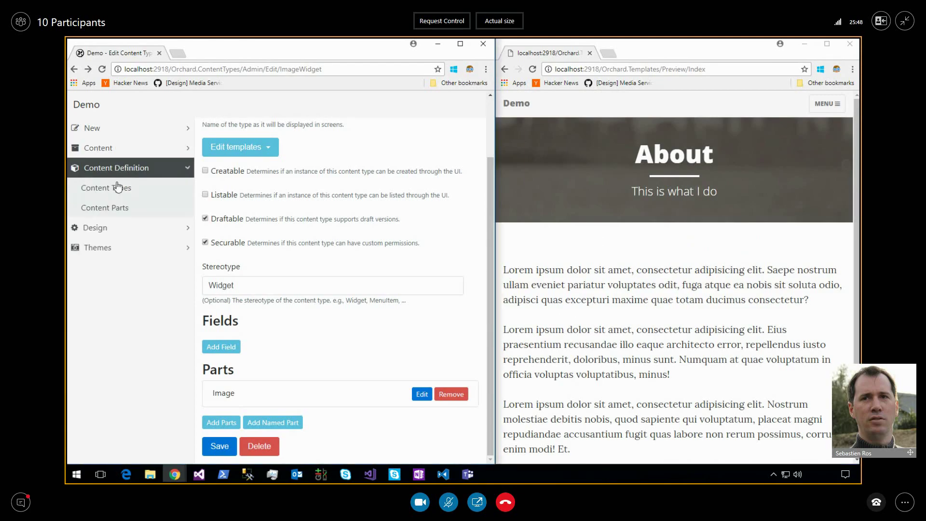
Open a new detail-view template for the Body content part.
click(115, 185)
scroll(272, 324, down, 2)
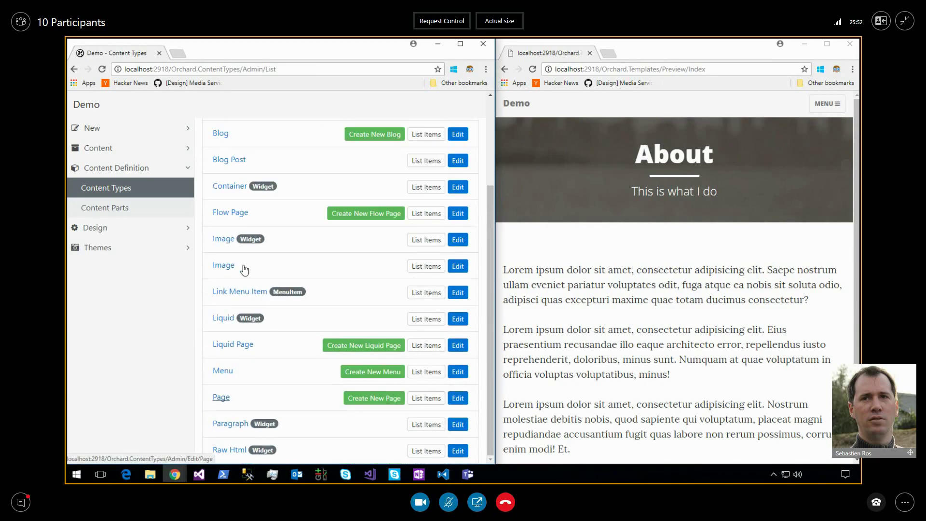
click(124, 207)
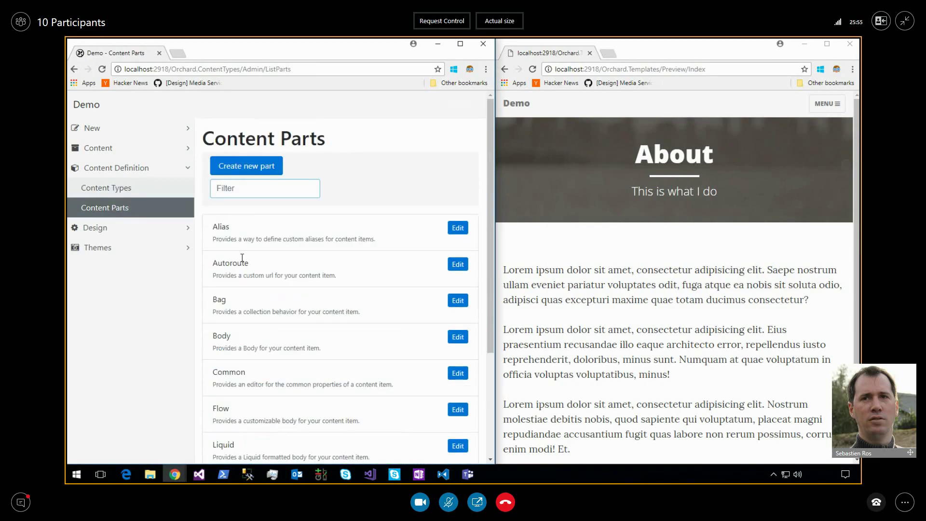
scroll(242, 257, down, 2)
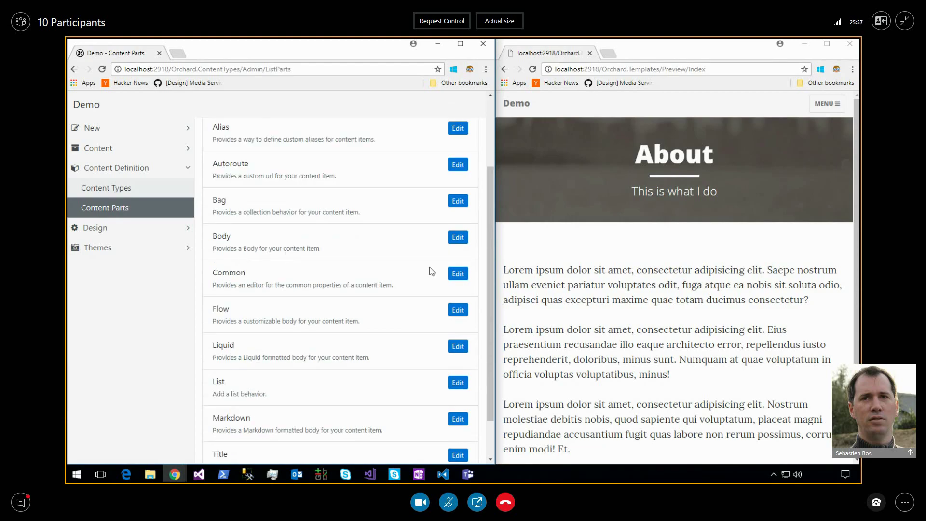
click(458, 238)
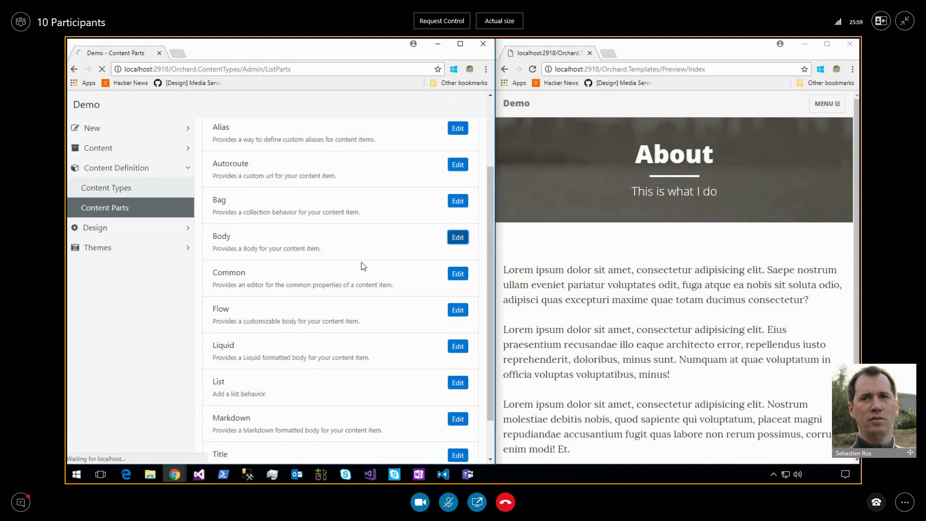
click(258, 368)
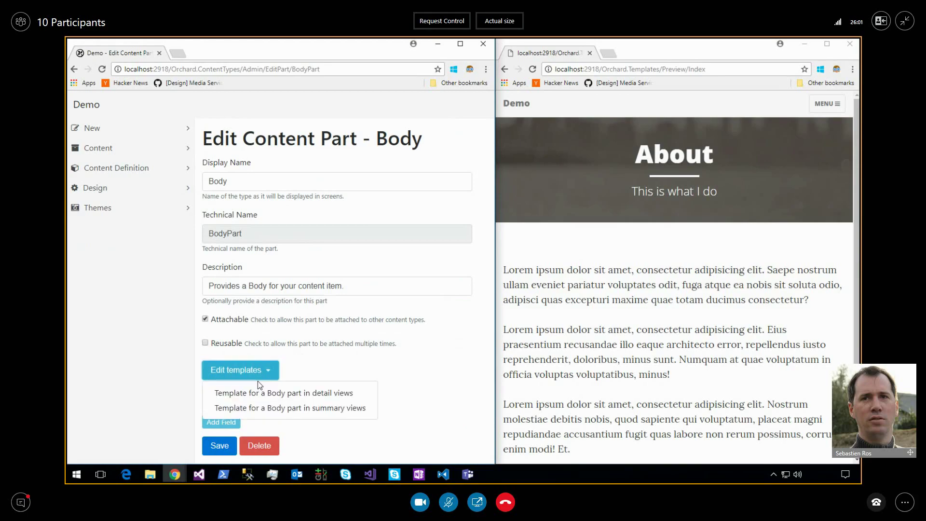
click(261, 394)
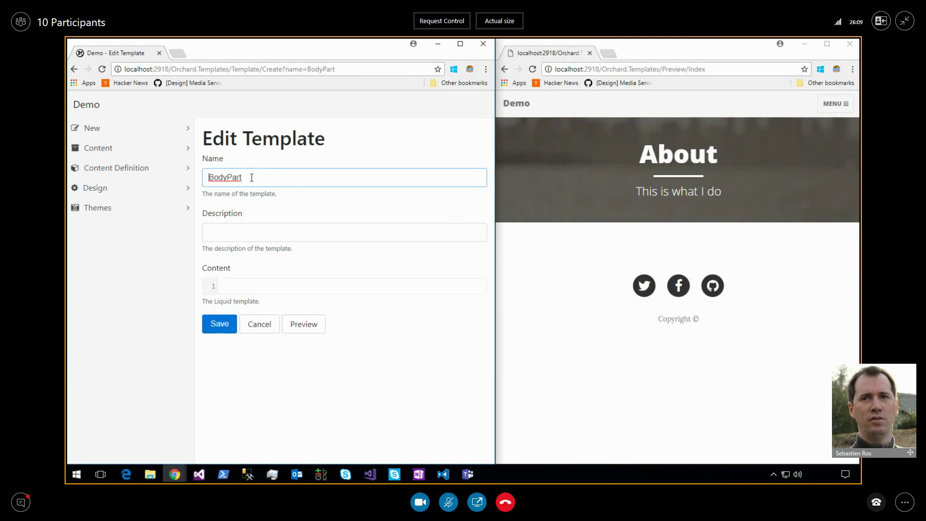
Replace the placeholder Foo with {{ Model.Body }}, which previews with escaped <p> tags.
click(284, 289)
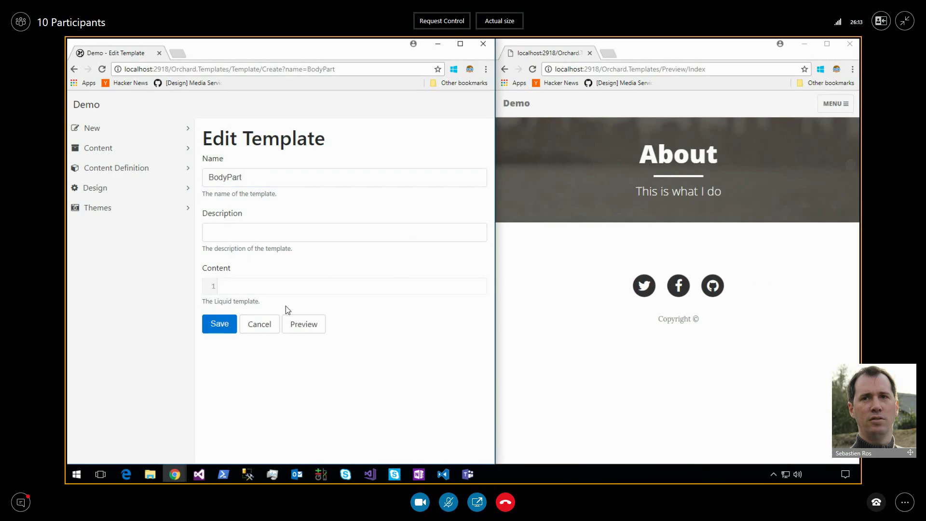
text(Foo)
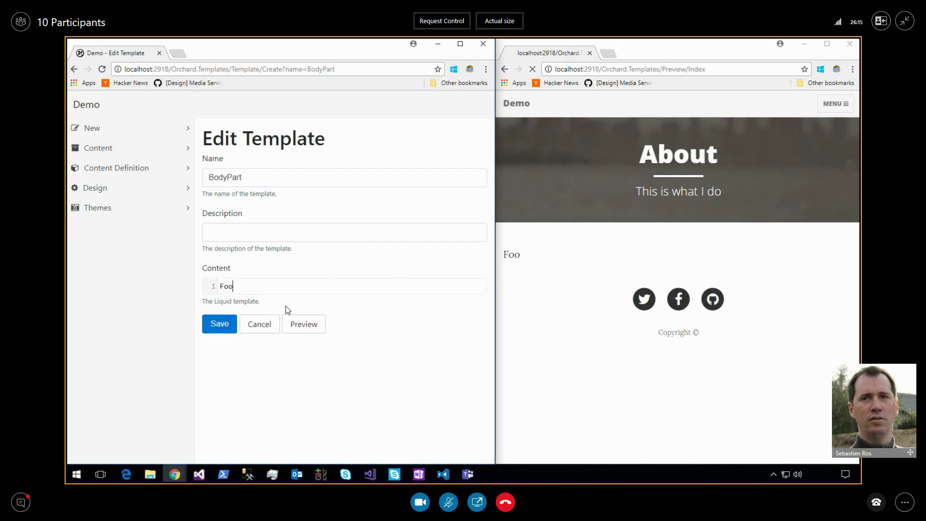
key(ctrl+a)
text({{ Model)
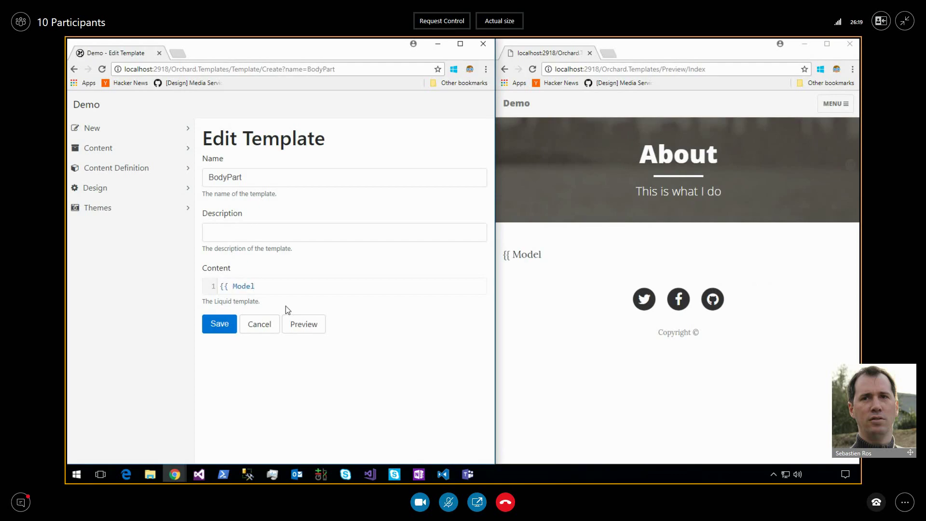
text(.Body }})
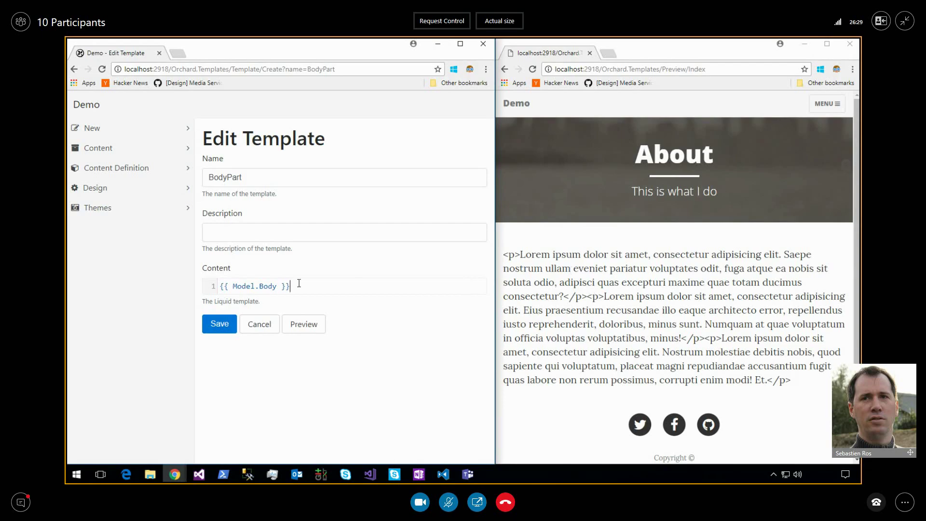
drag(300, 284, 216, 285)
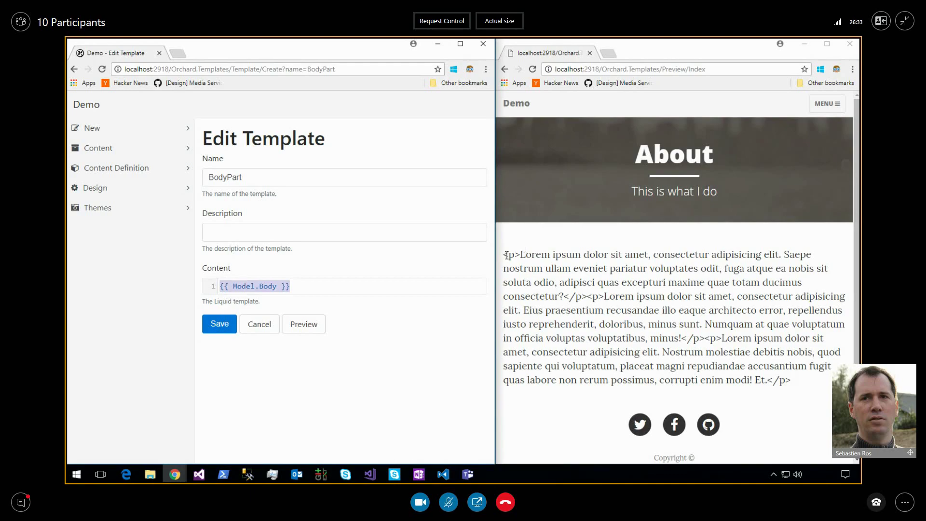
drag(504, 254, 522, 254)
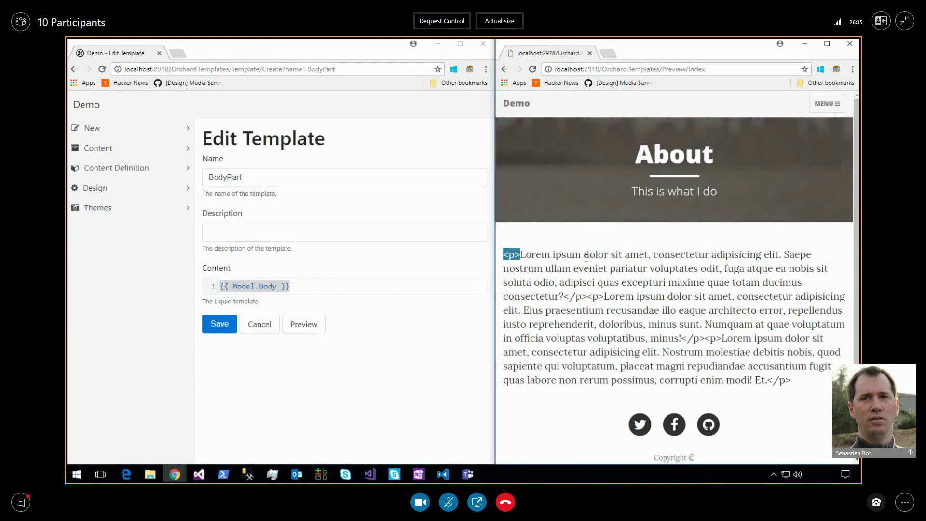
click(561, 265)
Add the | raw filter to give {{ Model.Body | raw}} and insert an empty first line.
click(281, 285)
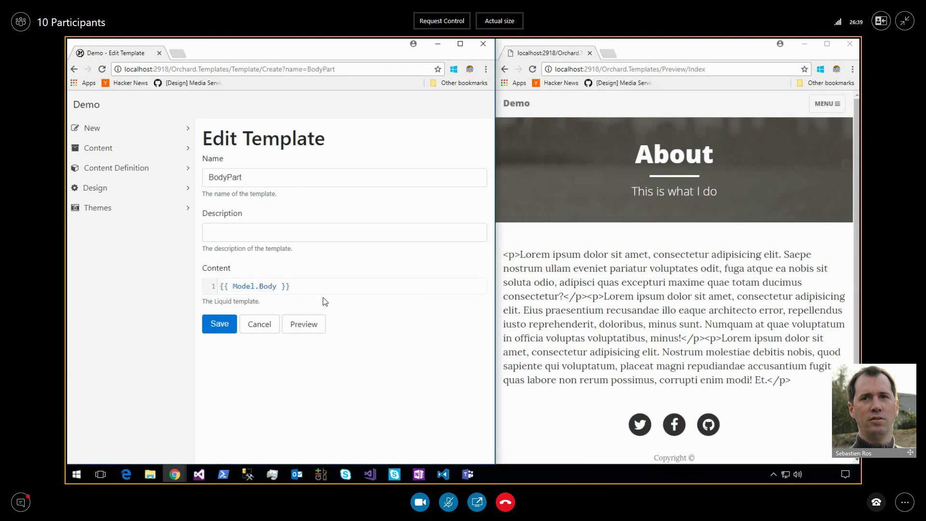
text(| raw)
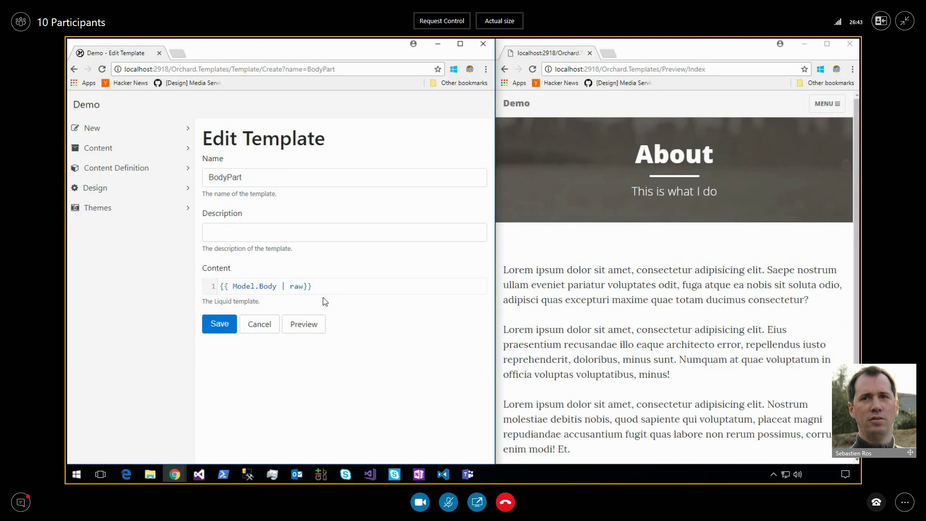
scroll(567, 303, down, 2)
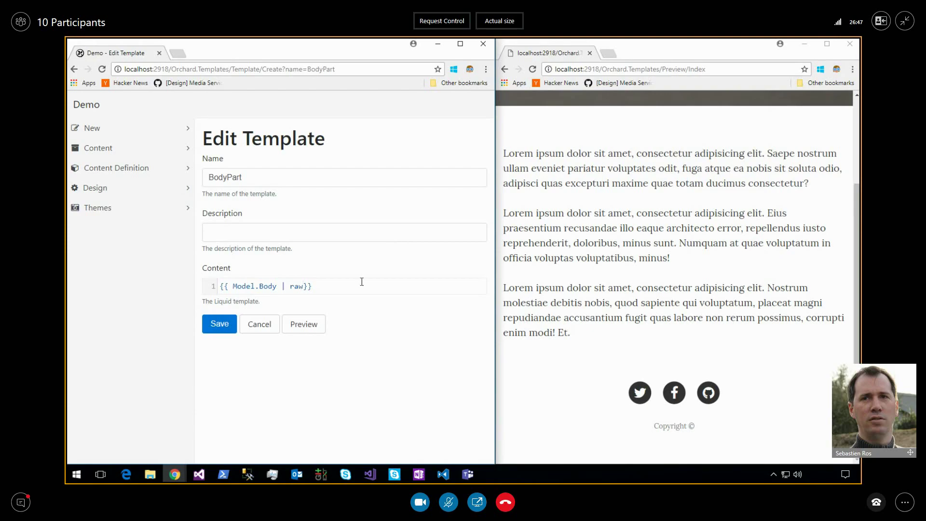
key(Return)
key(Up)
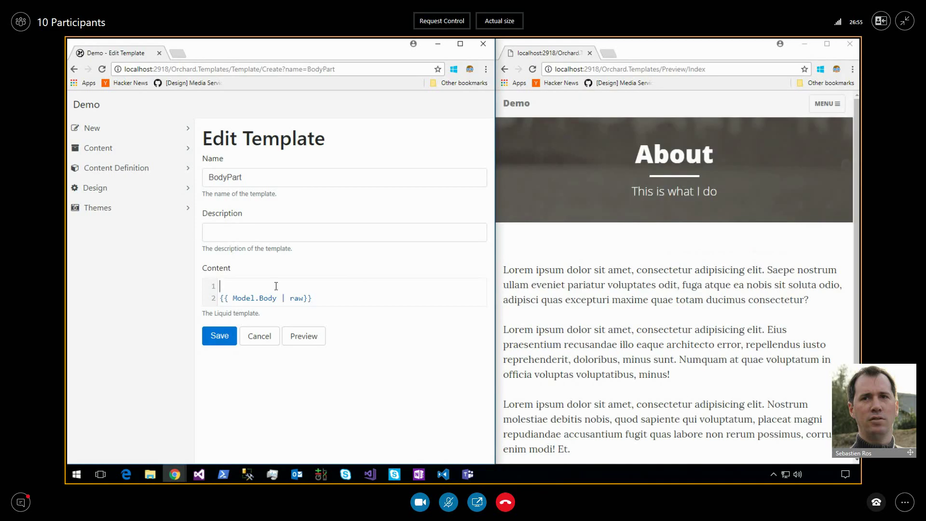
Output Model.ContentItem.Content on line 1 and inspect its JSON (AutoroutePart, BodyPart, Text) in the preview.
text({{ mod)
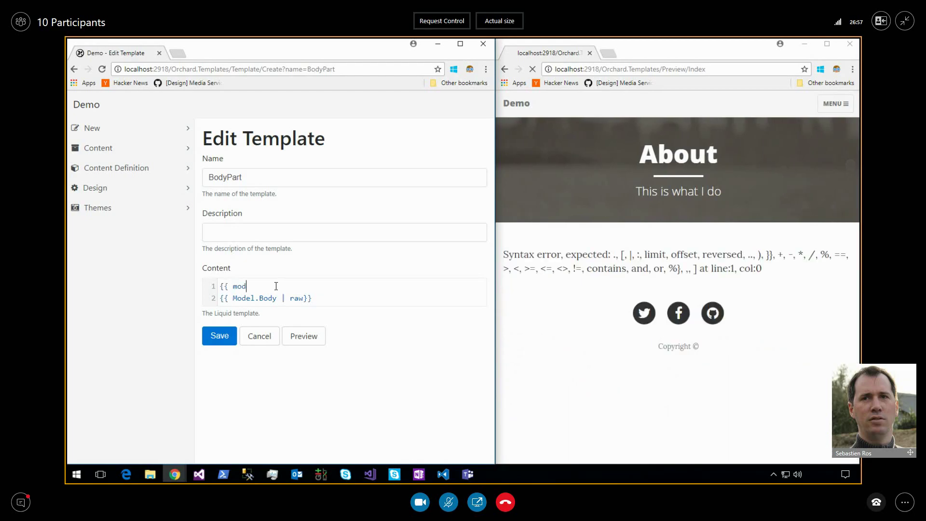
text(el.)
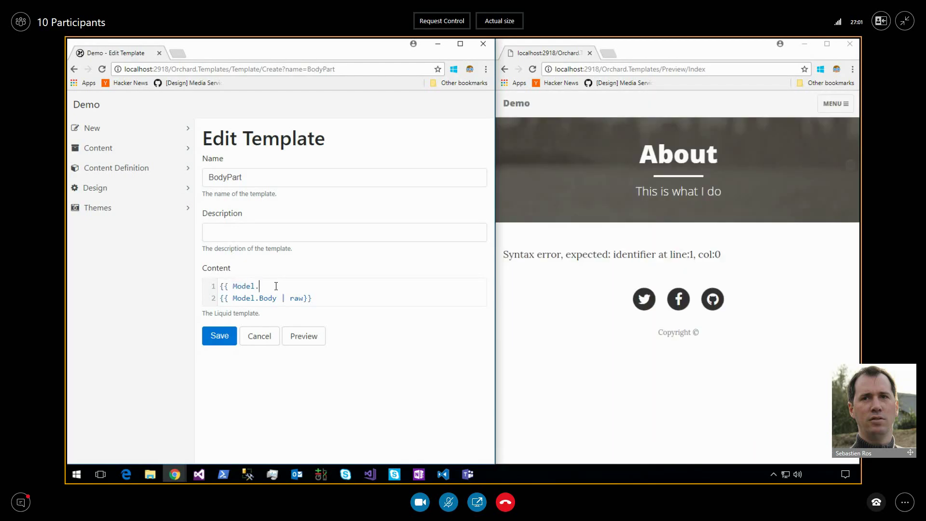
text(Model.ContentItem)
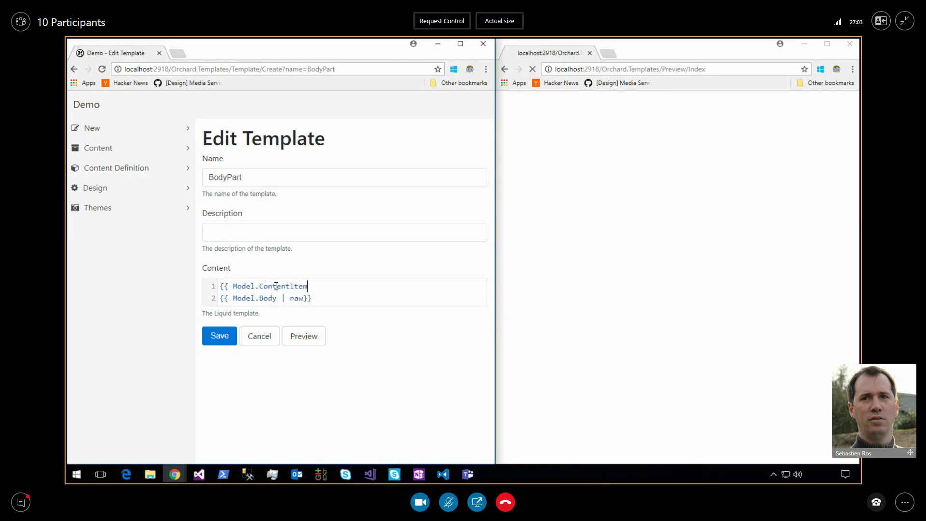
text(}})
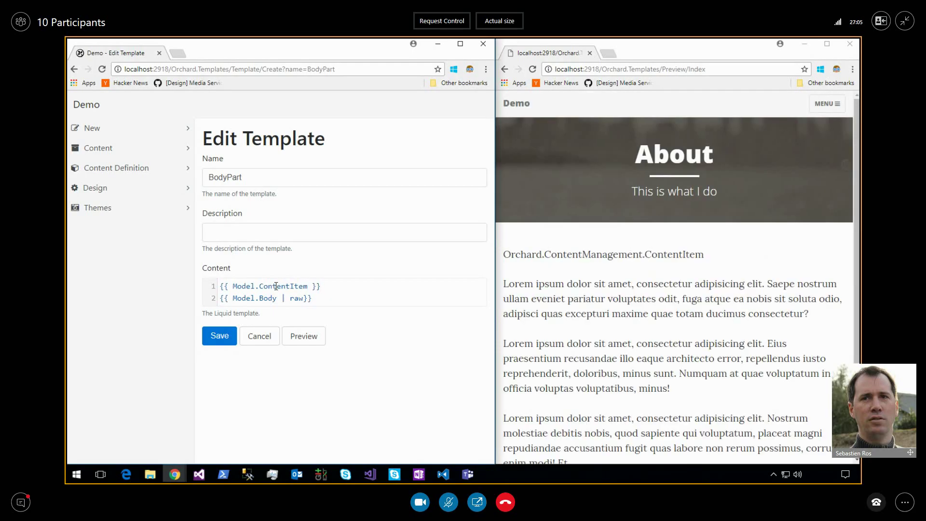
text(.Conten)
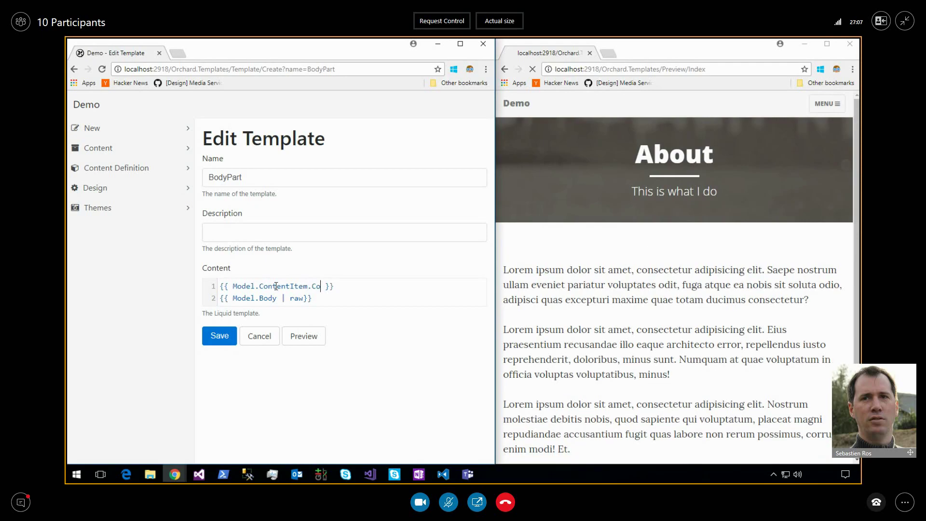
text(t)
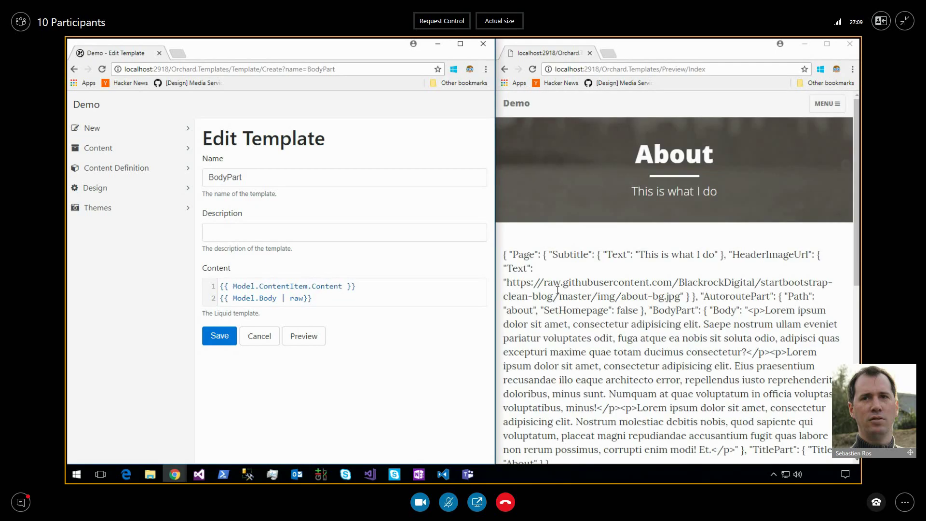
click(530, 259)
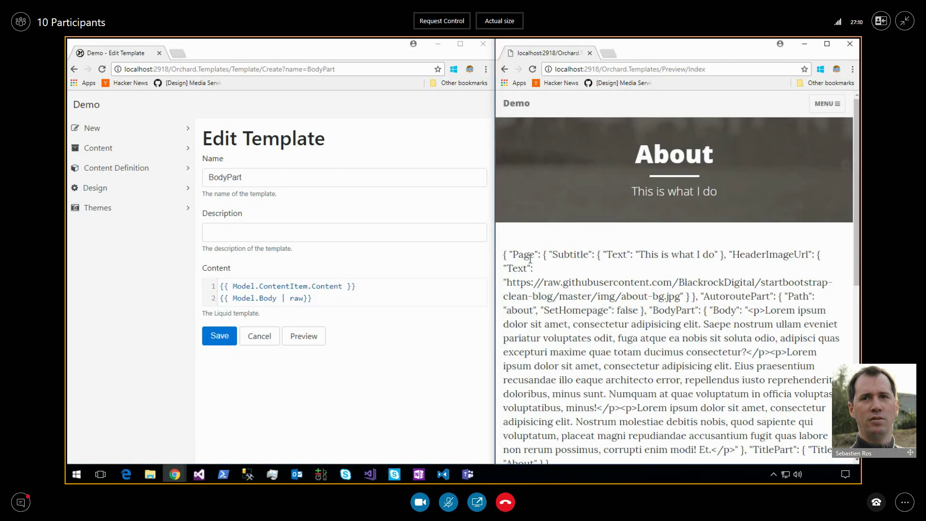
double_click(705, 297)
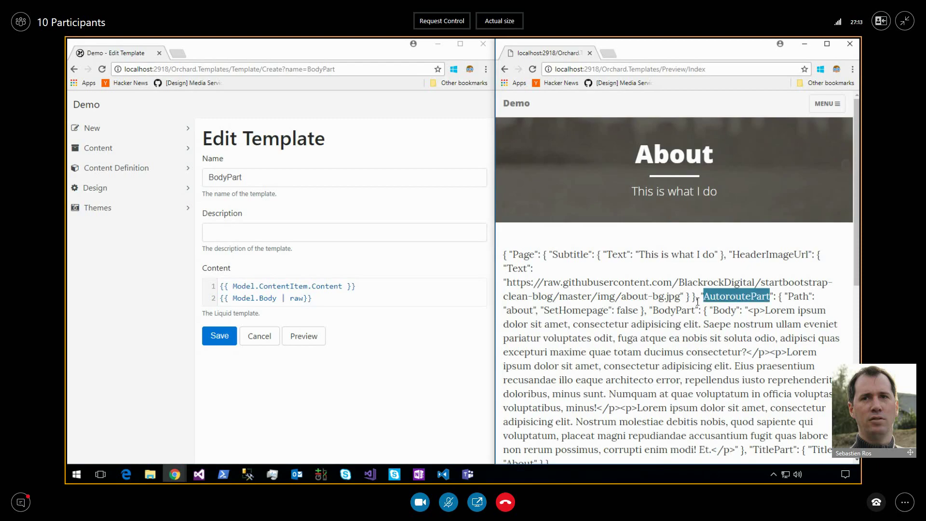
double_click(677, 310)
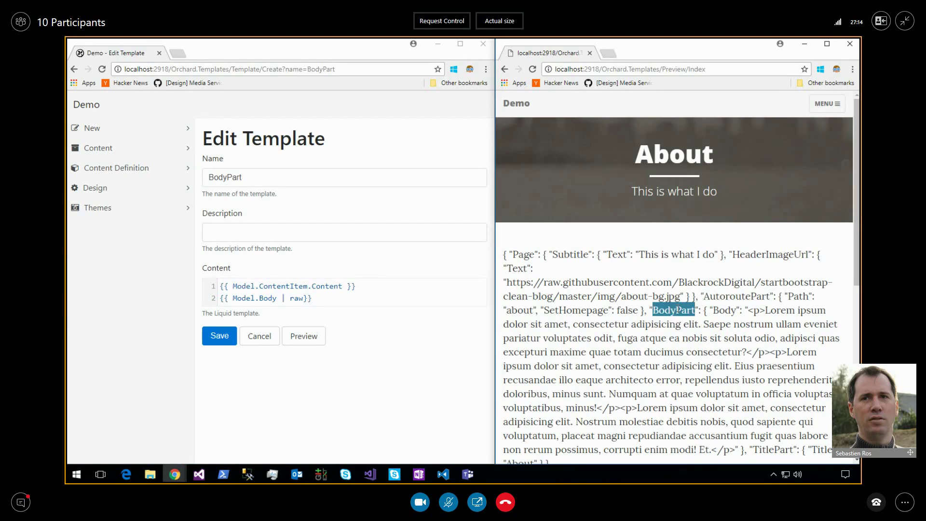
double_click(518, 268)
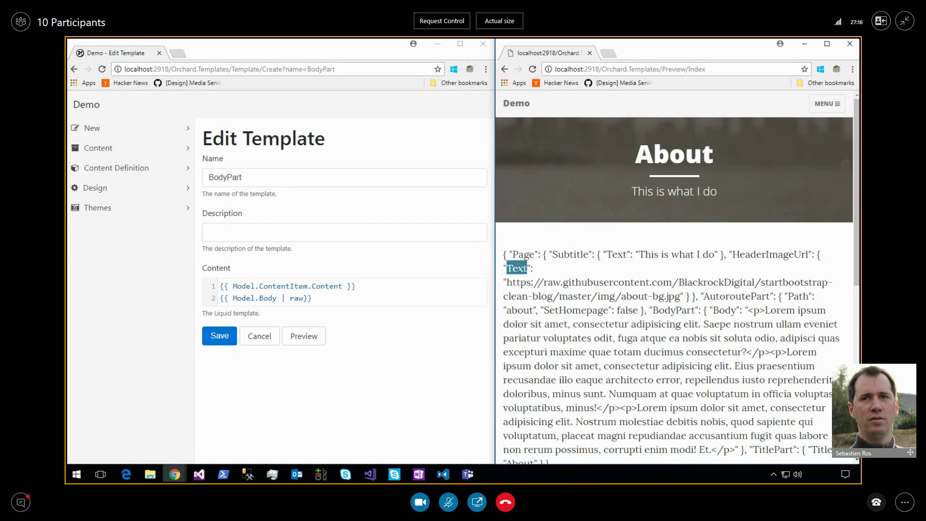
Change line 1 to {{ Model.ContentItem | display_text }} so 'About' renders above the body.
double_click(322, 289)
key(BackSpace)
key(BackSpace)
text(| display_t)
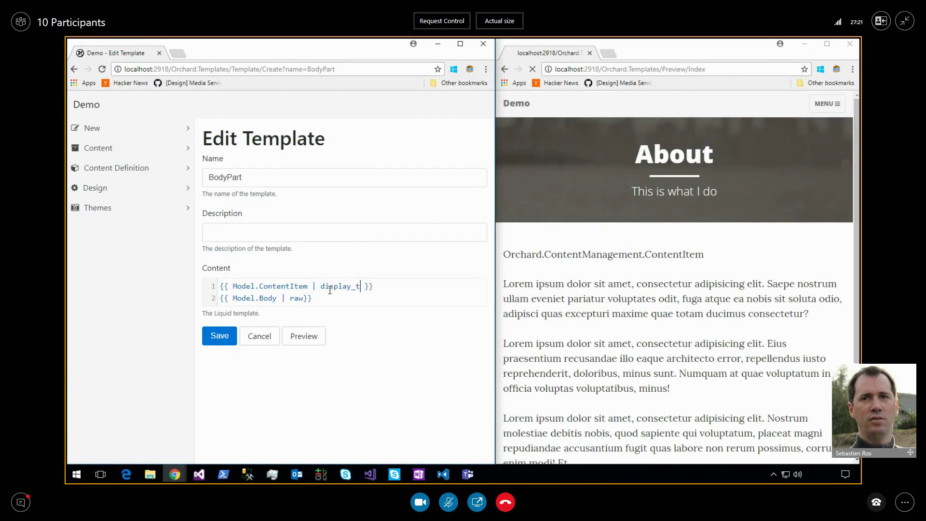
text(ext)
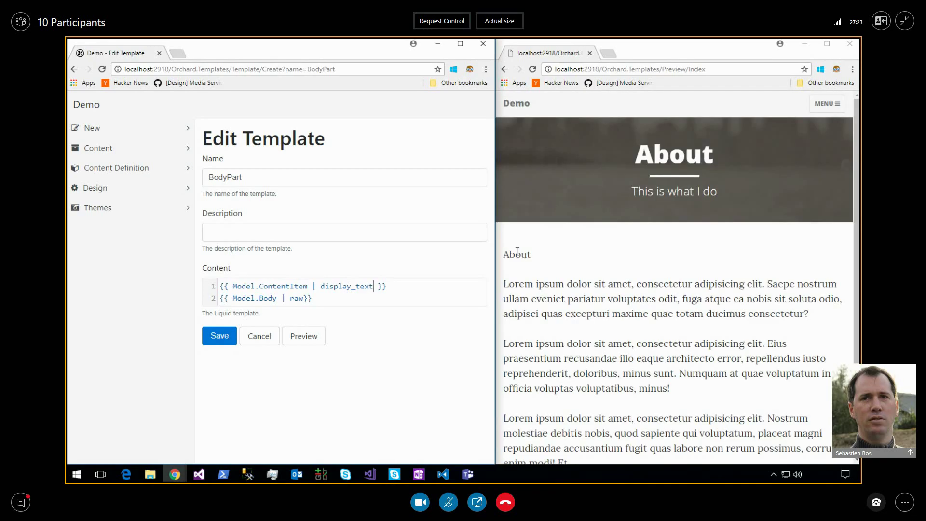
double_click(516, 254)
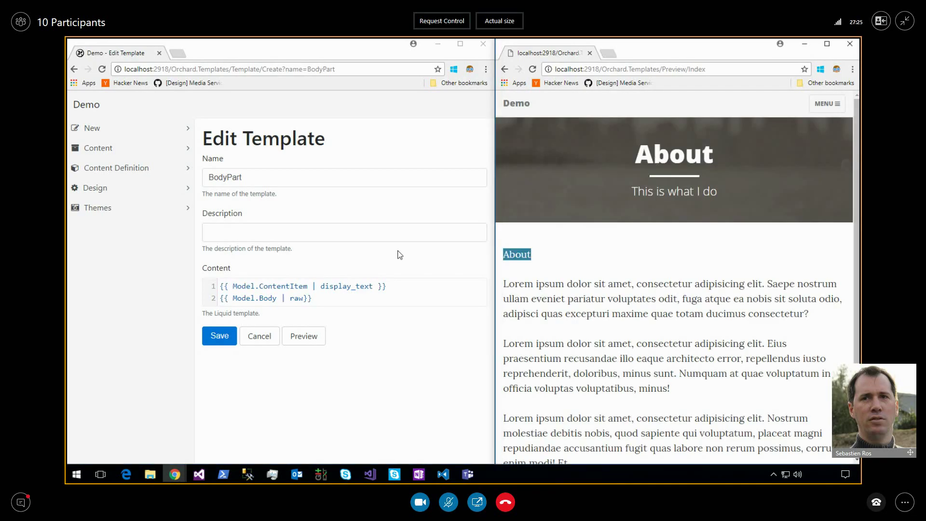
Wrap template line 1 in <h1> and </h1> so About previews as a large heading.
click(393, 286)
key(Home)
text(<h1)
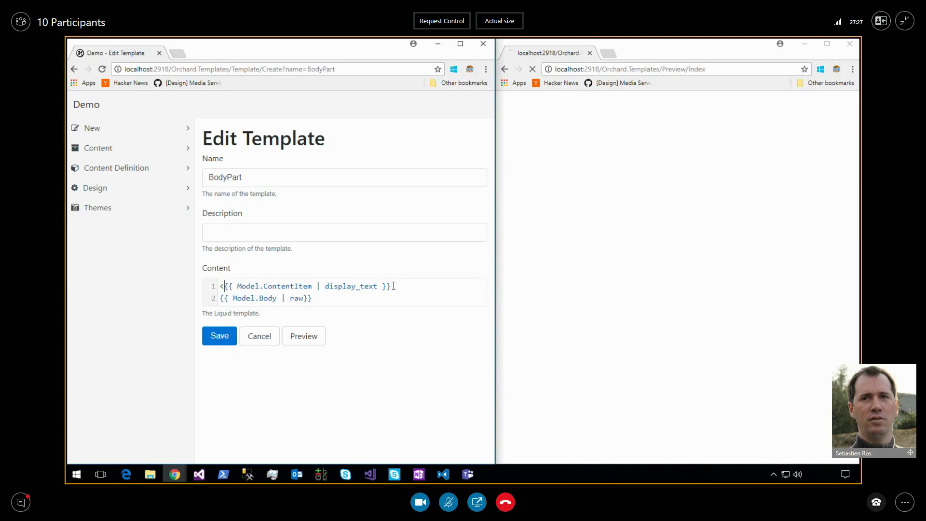
text(>)
key(End)
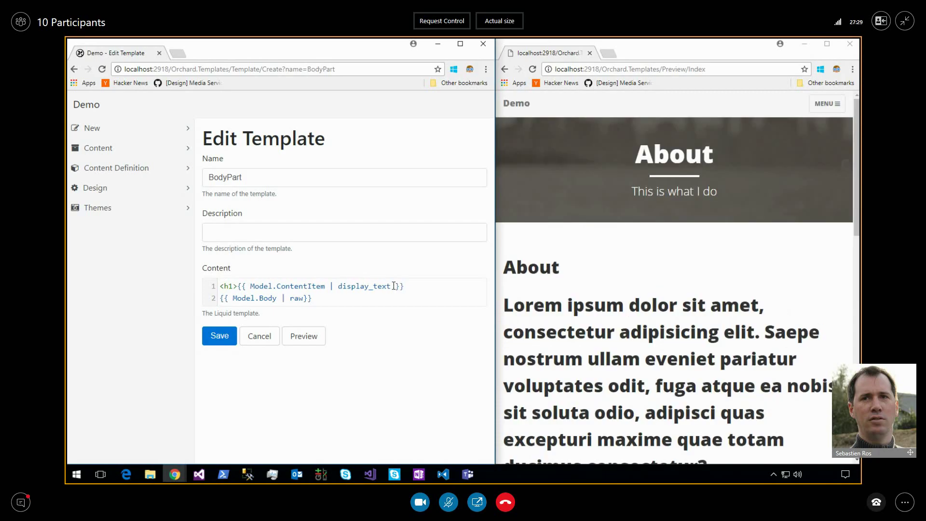
text(</h1>)
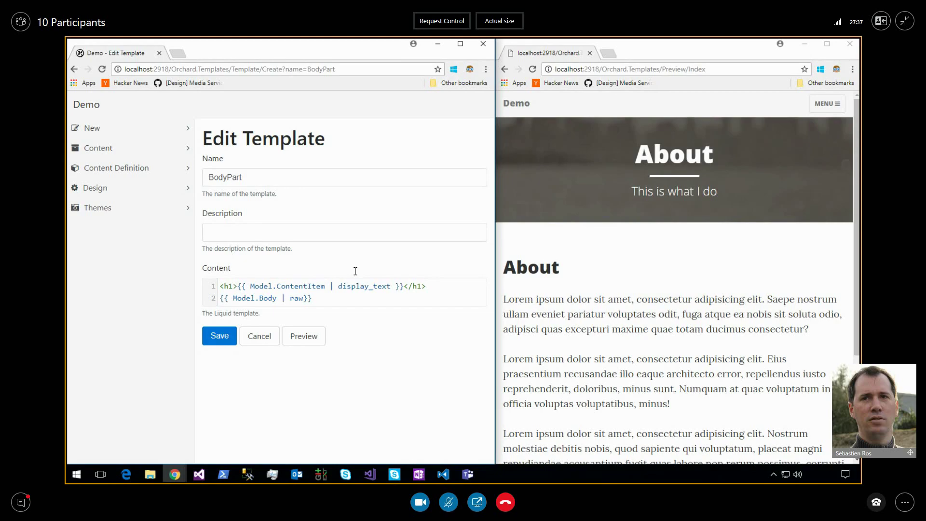
Open the preview's home page and point out its duplicated Blog heading and description.
click(829, 105)
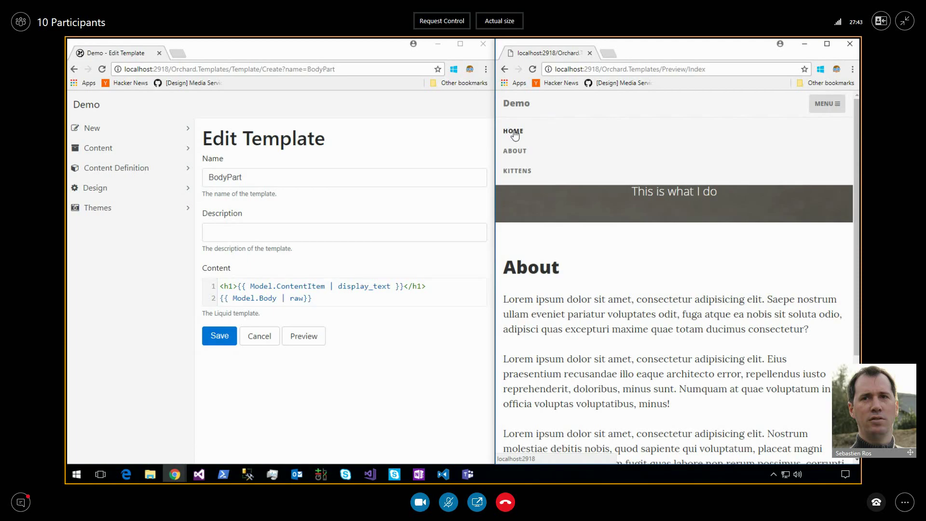
click(513, 131)
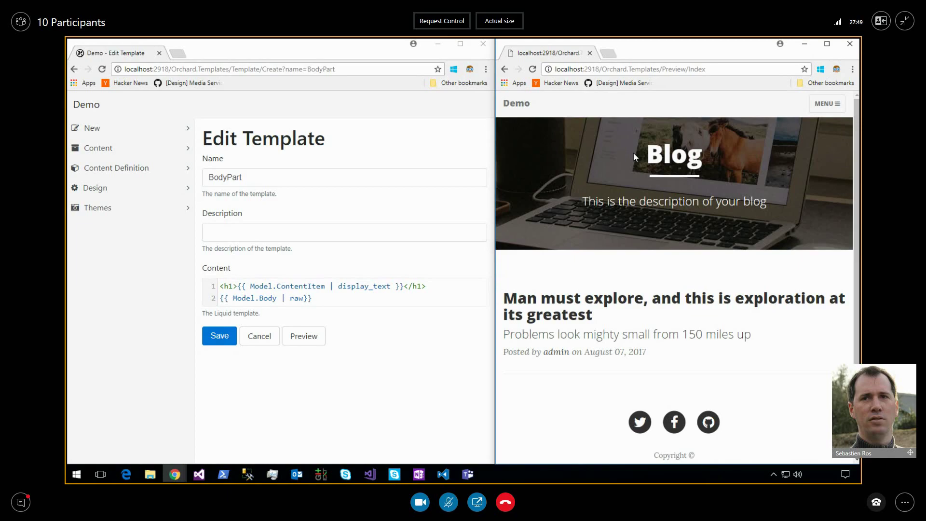
double_click(628, 202)
click(351, 294)
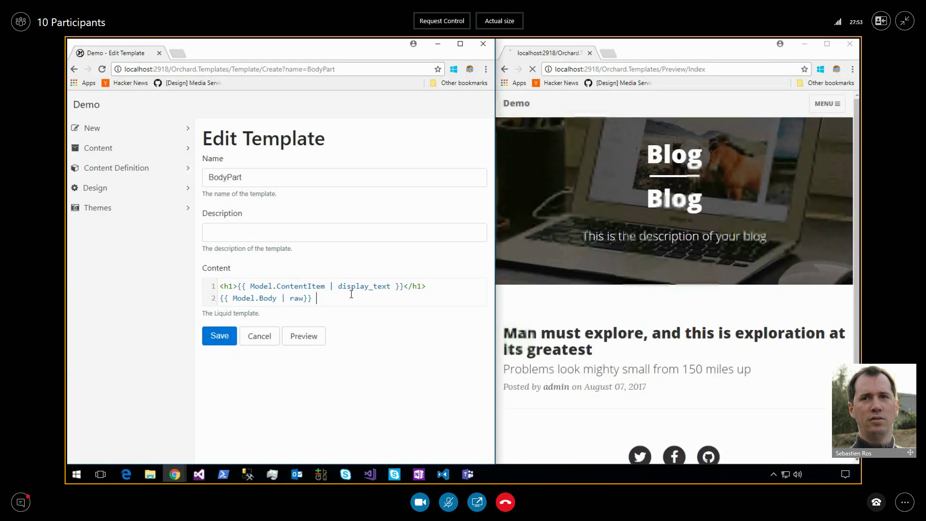
drag(648, 192, 770, 236)
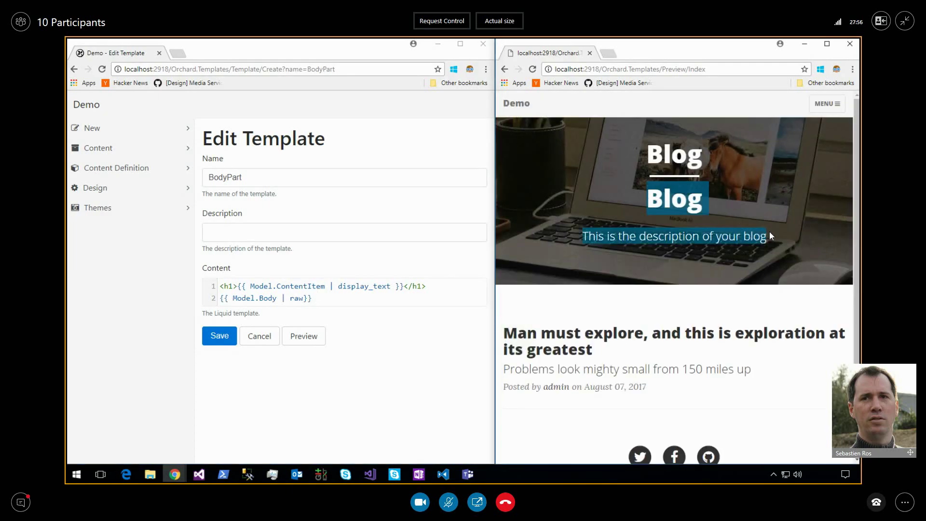
click(390, 300)
click(658, 236)
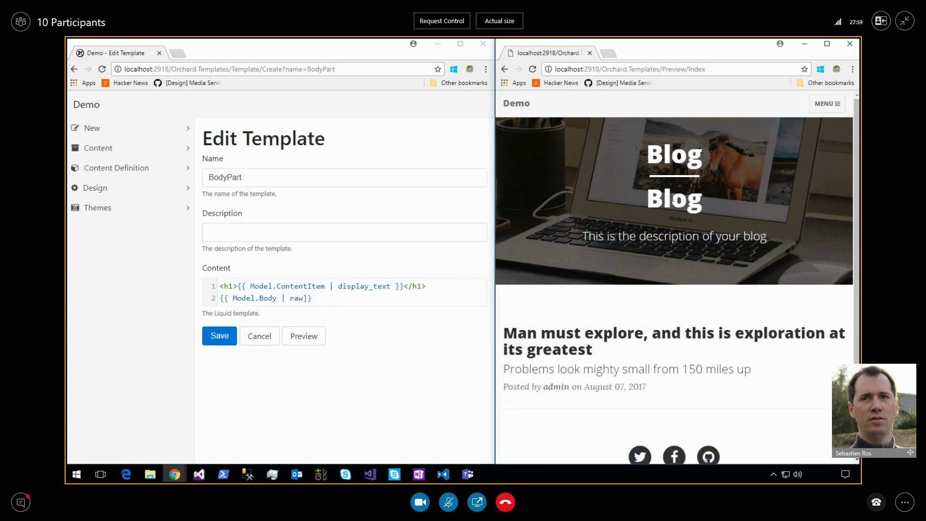
Navigate the preview to the About page and scroll its text down to the footer.
double_click(364, 286)
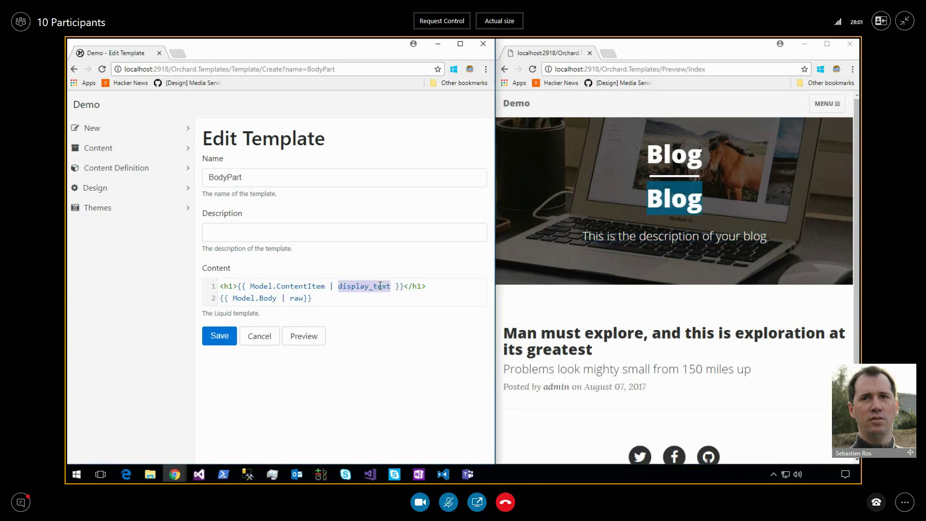
click(420, 287)
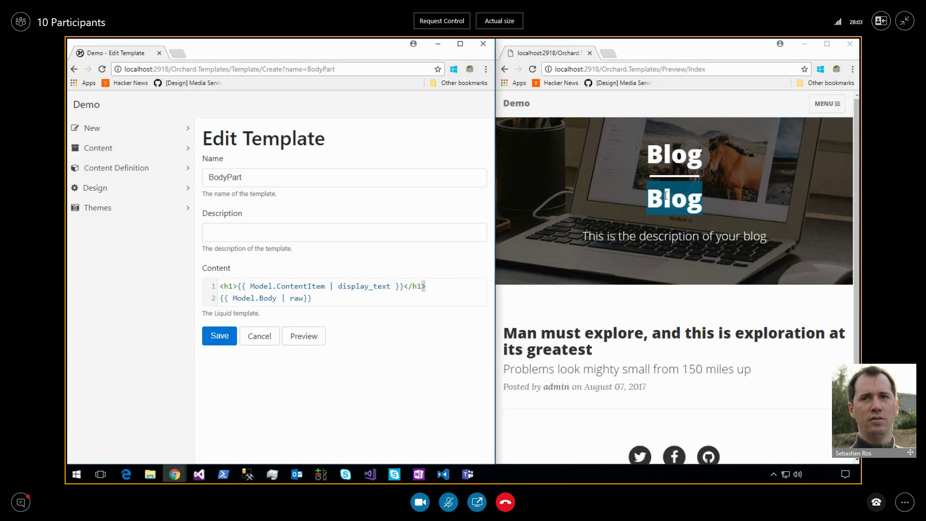
drag(588, 236, 755, 230)
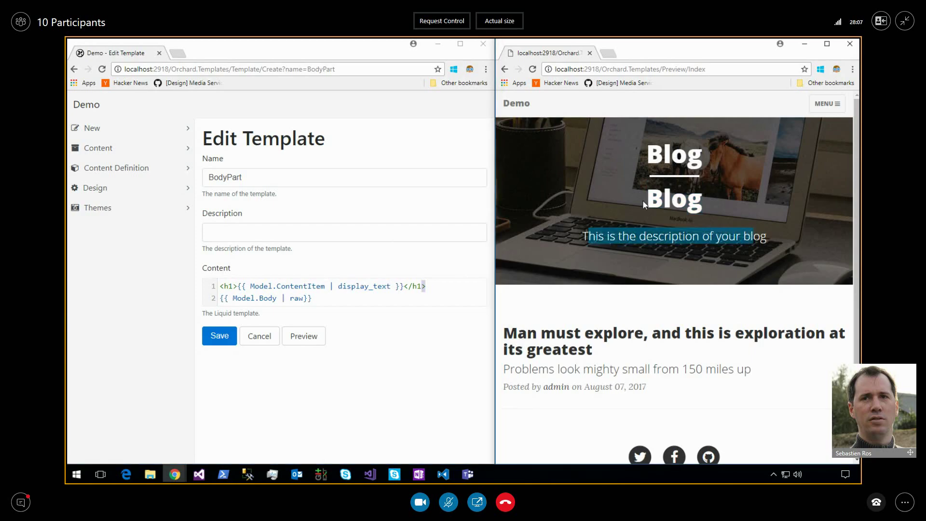
click(826, 104)
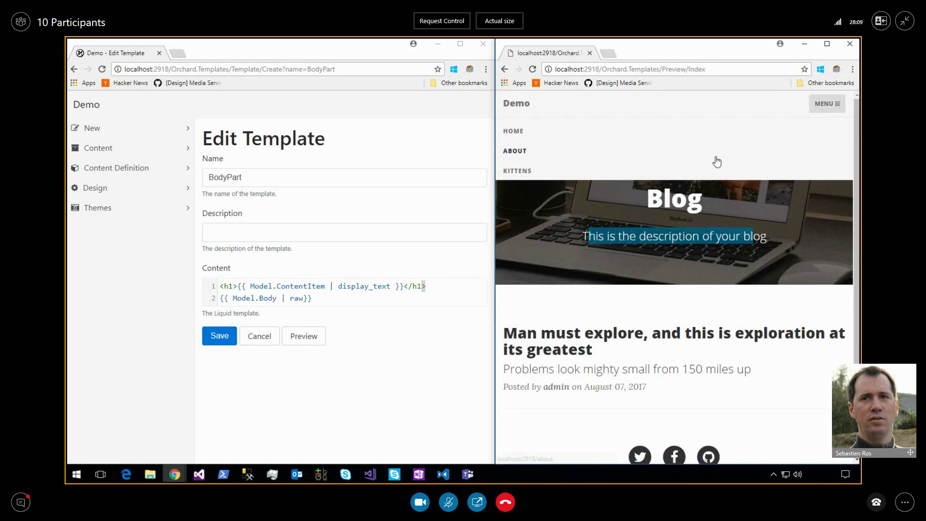
click(512, 152)
click(453, 292)
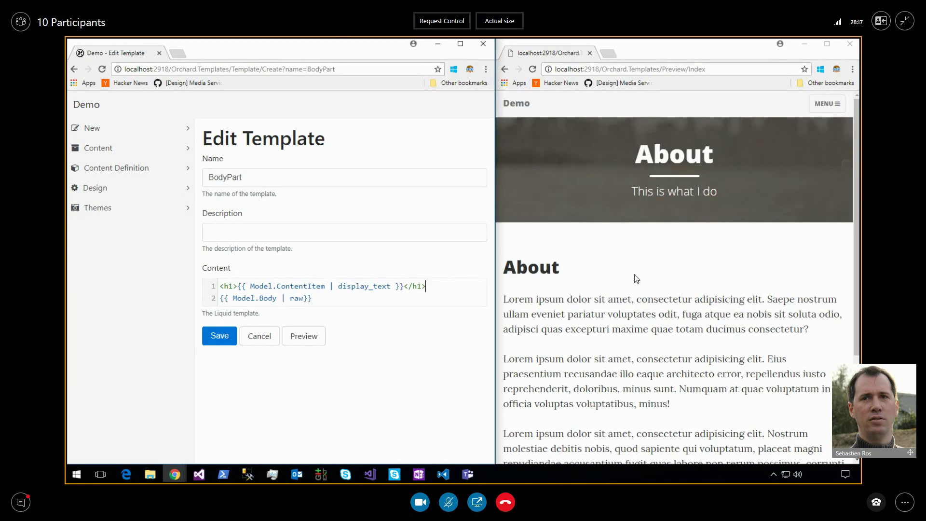
scroll(636, 278, down, 3)
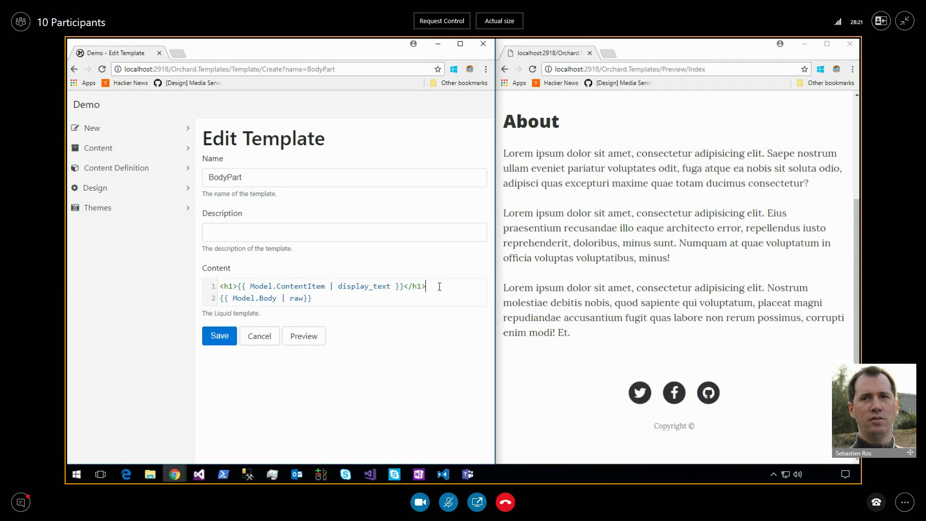
Add a new third template line reading 'Foo' after line 2.
click(398, 303)
key(Return)
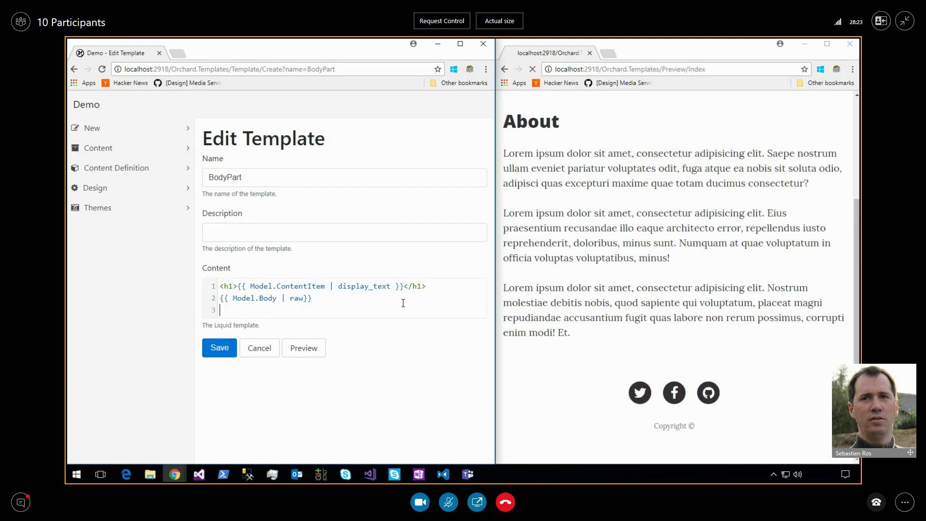
text(Foo)
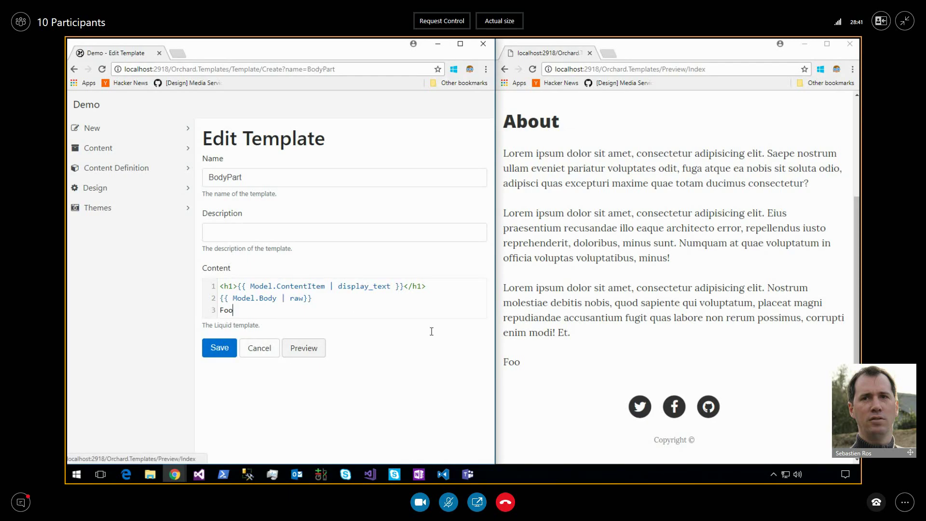
mouse_move(583, 45)
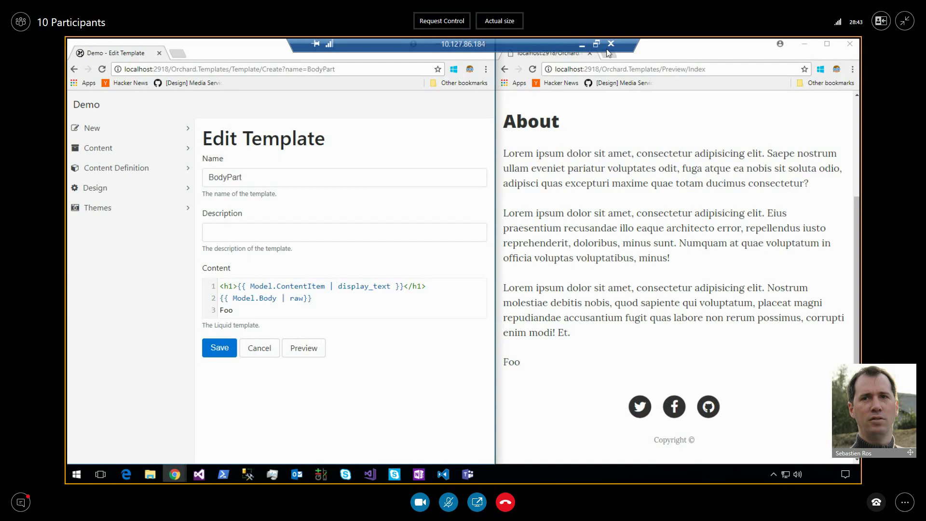
click(583, 45)
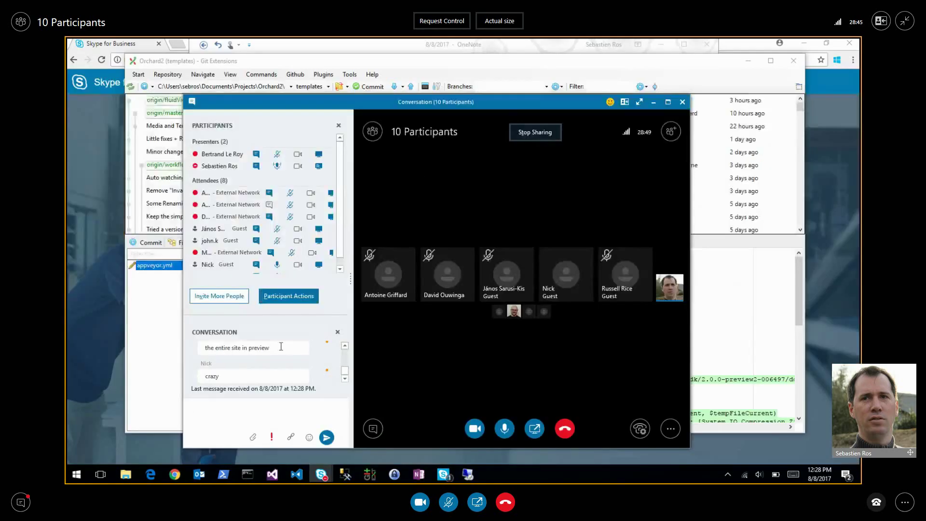
click(345, 346)
click(345, 346)
click(345, 345)
click(345, 345)
click(345, 345)
click(345, 345)
click(344, 346)
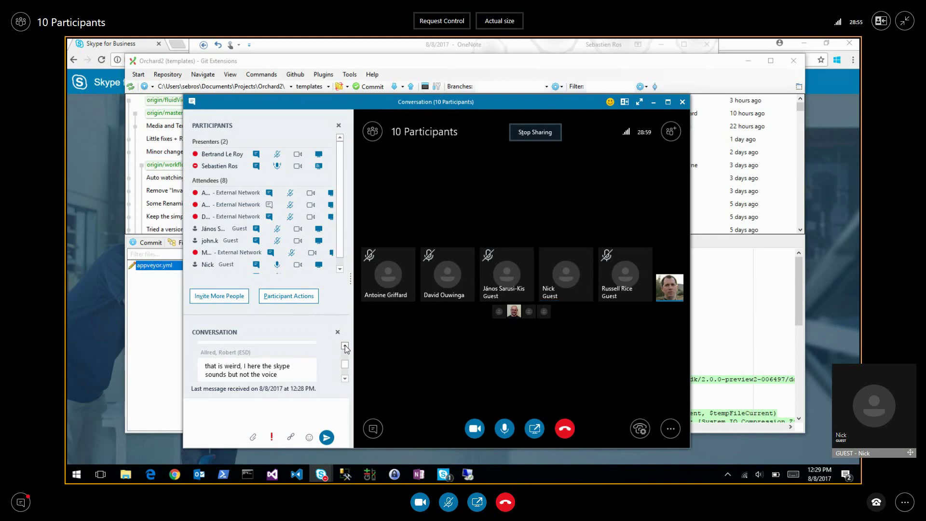
click(345, 345)
click(345, 346)
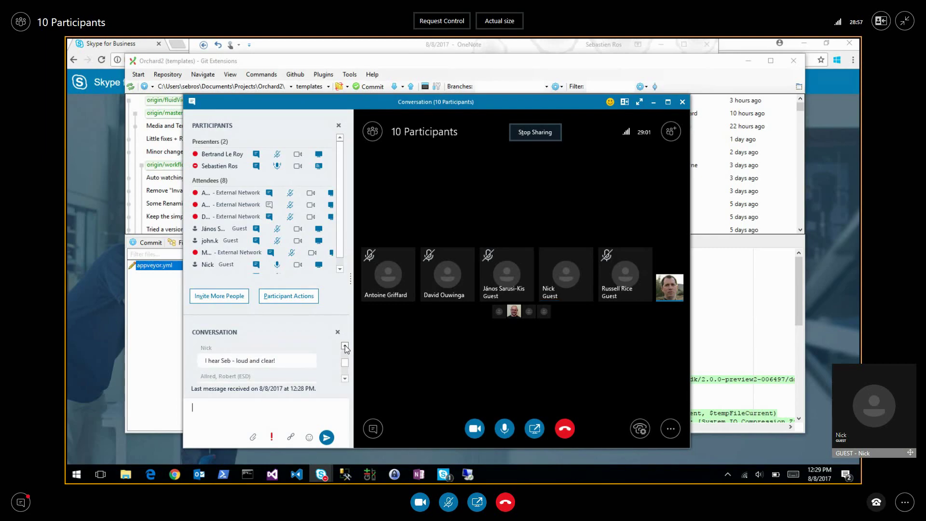
click(344, 346)
click(345, 346)
click(345, 346)
click(345, 346)
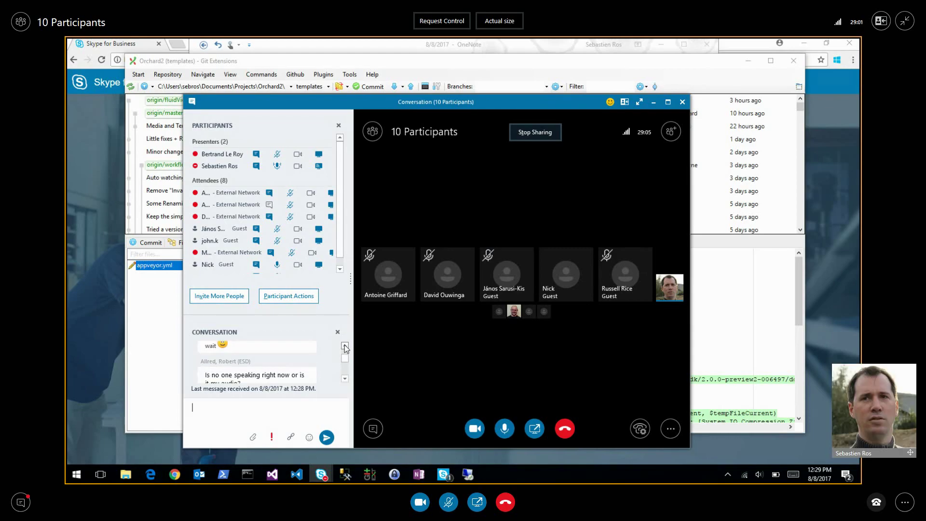
click(345, 345)
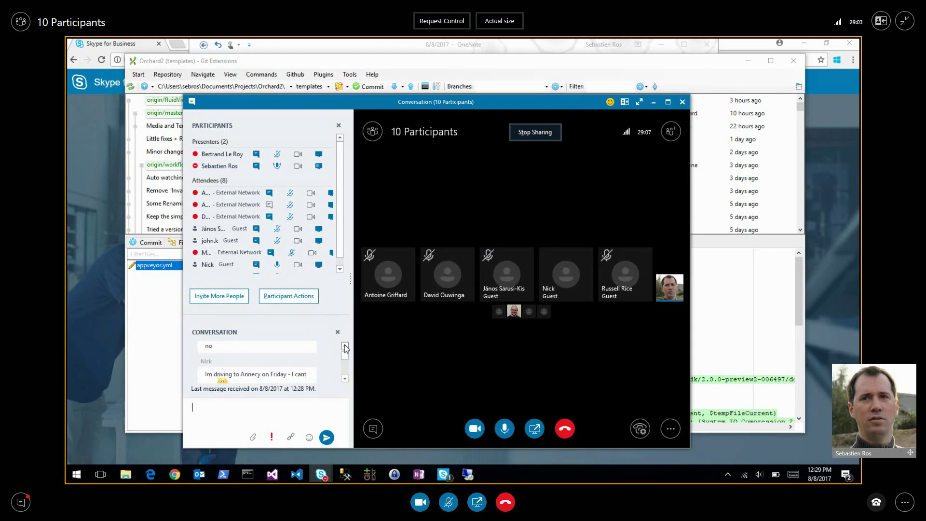
click(344, 346)
click(344, 346)
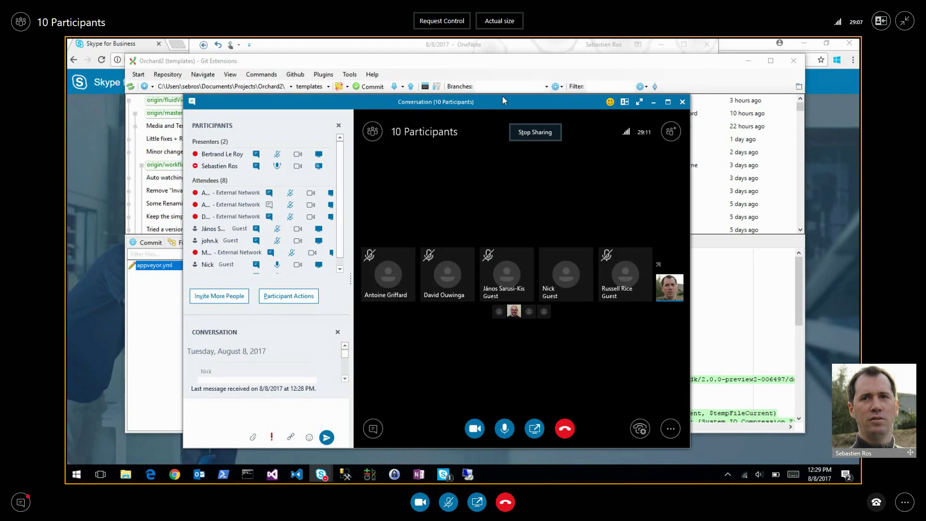
drag(486, 103, 496, 91)
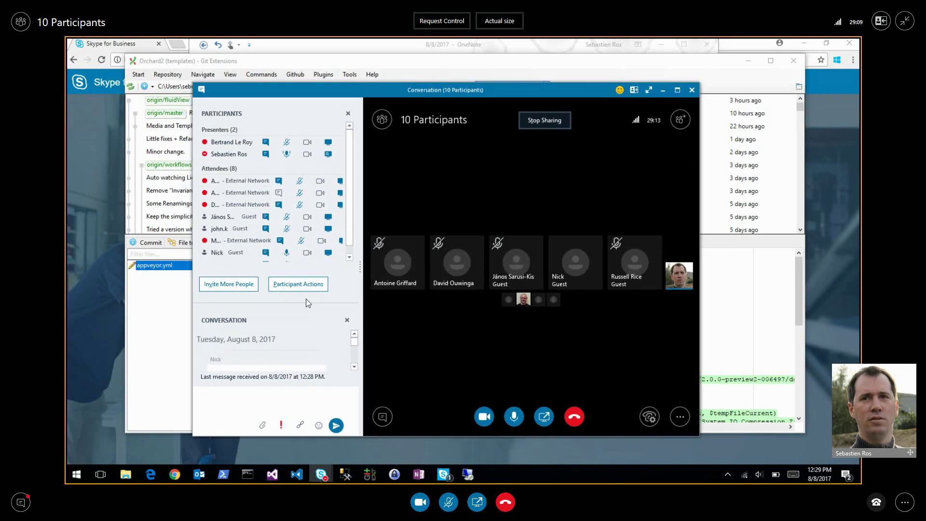
drag(308, 302, 304, 327)
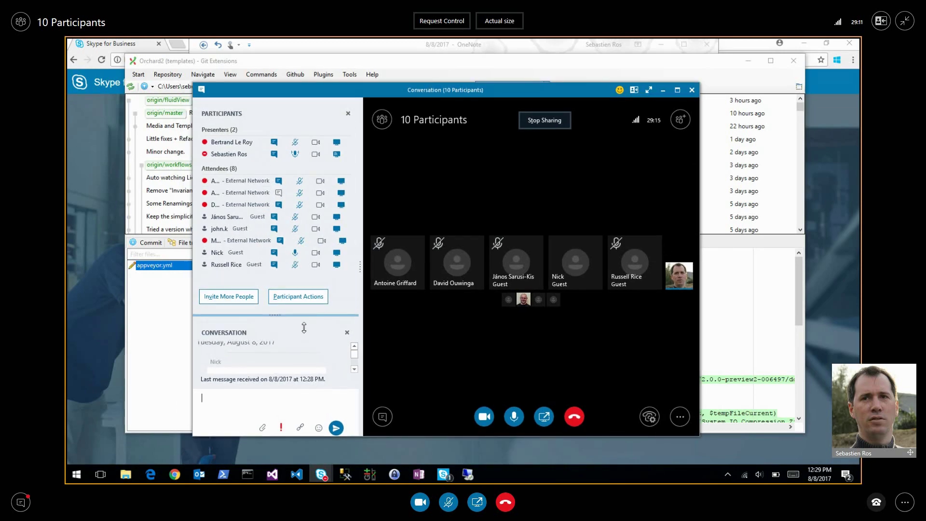
mouse_move(442, 284)
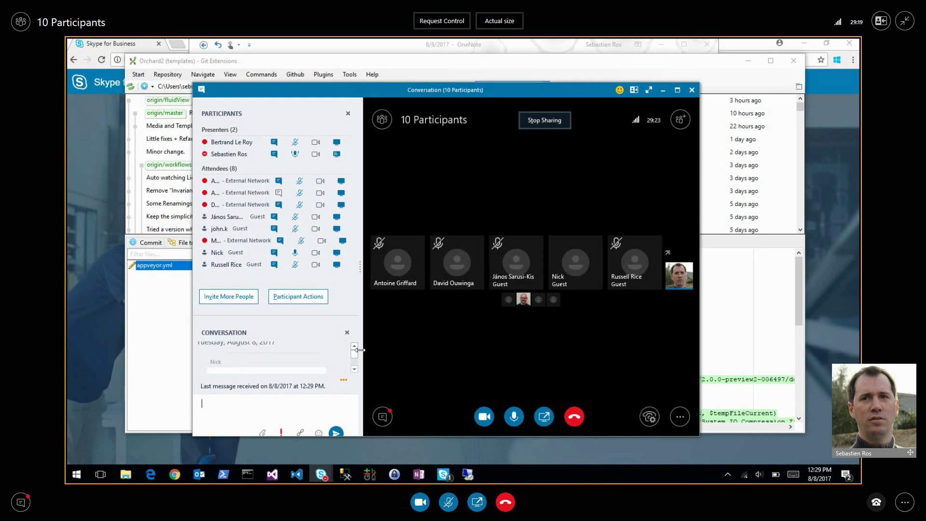
click(288, 409)
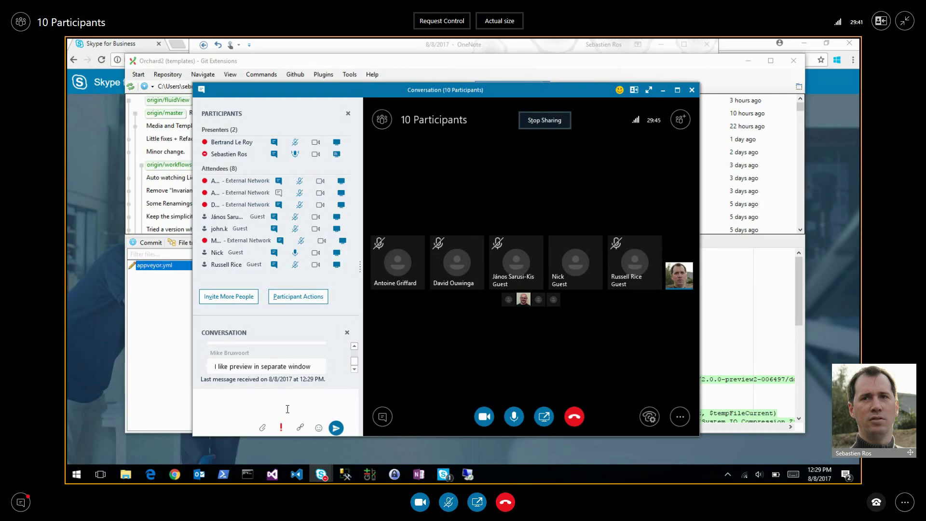
click(288, 409)
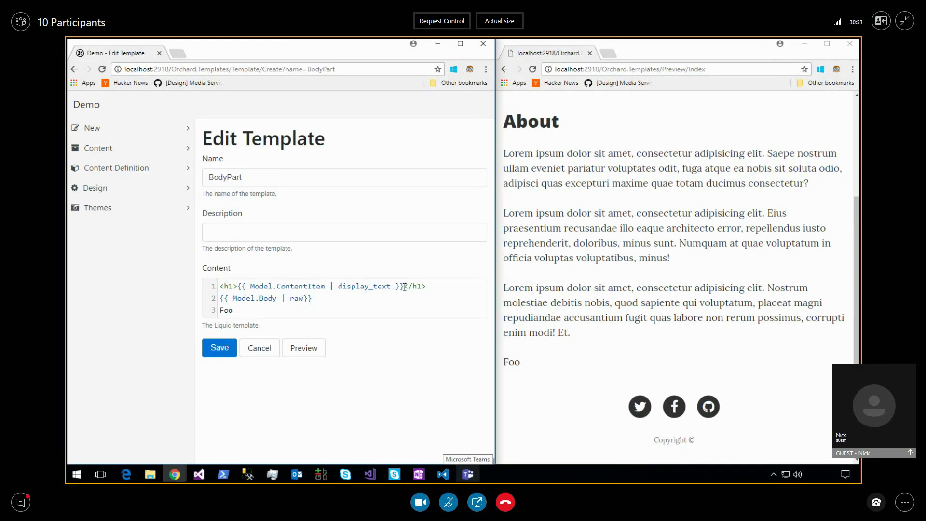
drag(402, 286, 241, 288)
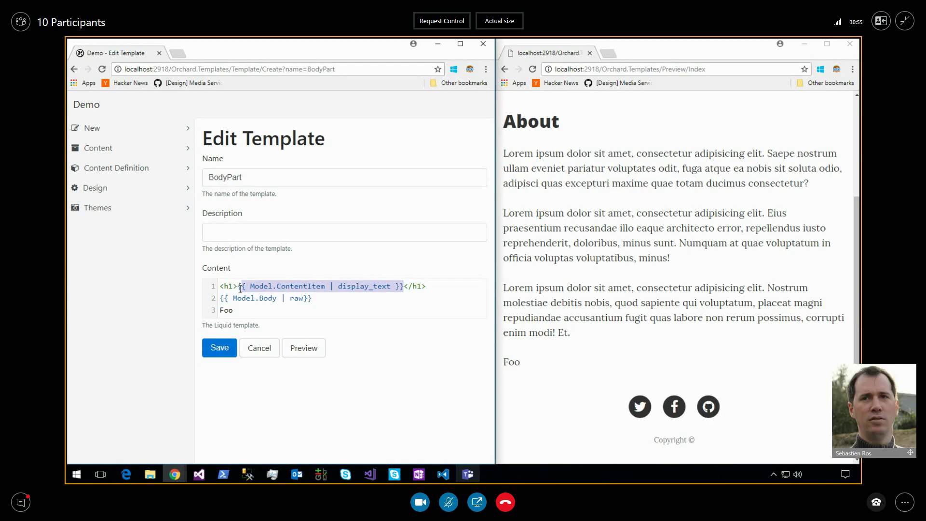
click(340, 289)
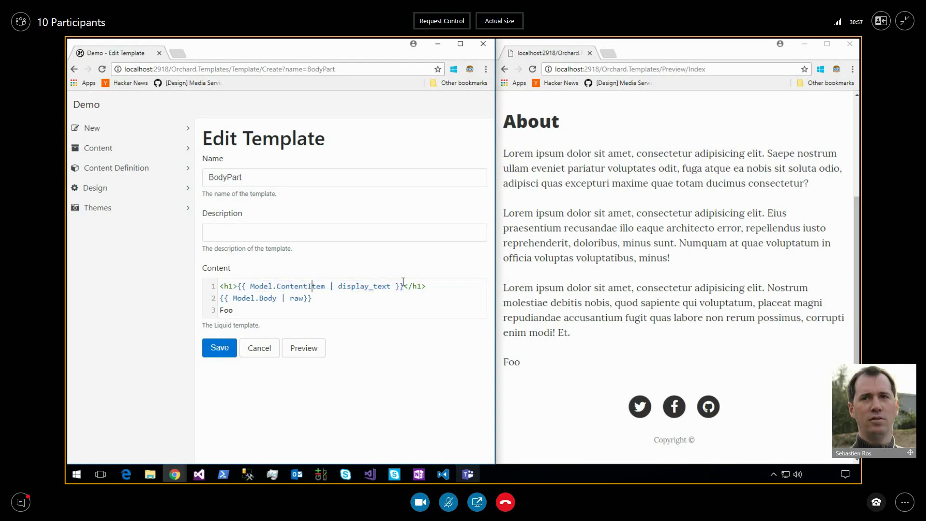
drag(496, 214, 497, 214)
click(265, 178)
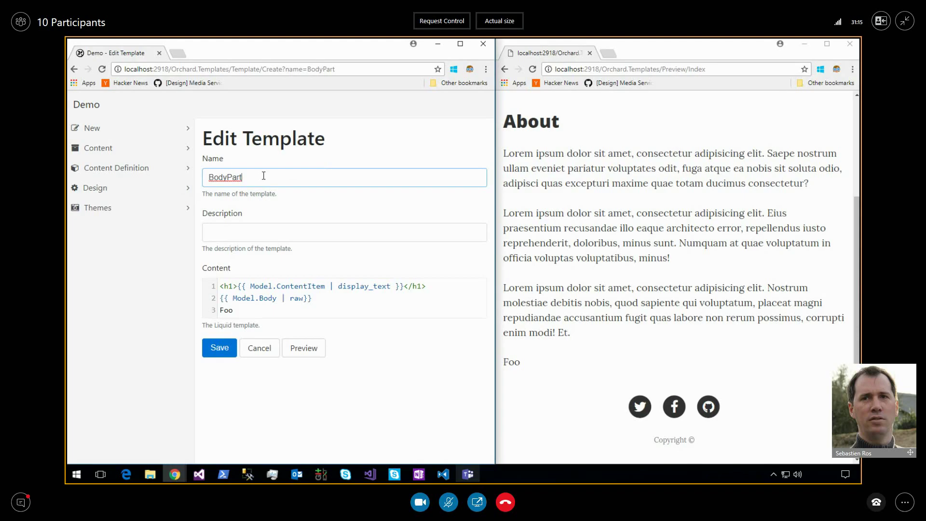
text(2)
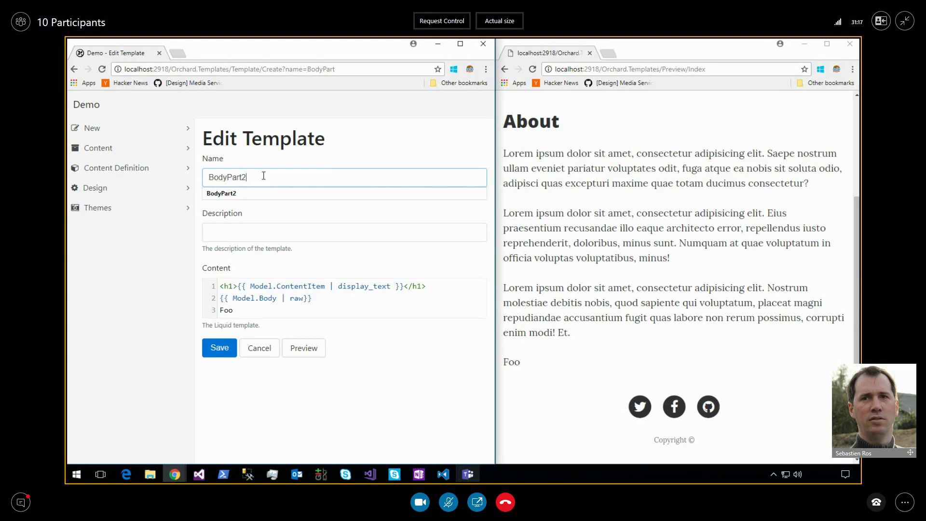
key(BackSpace)
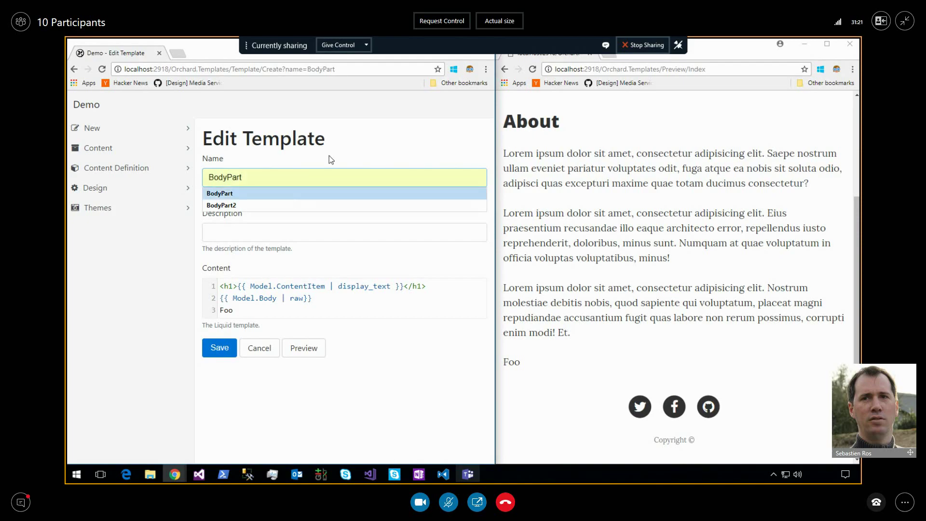
click(288, 193)
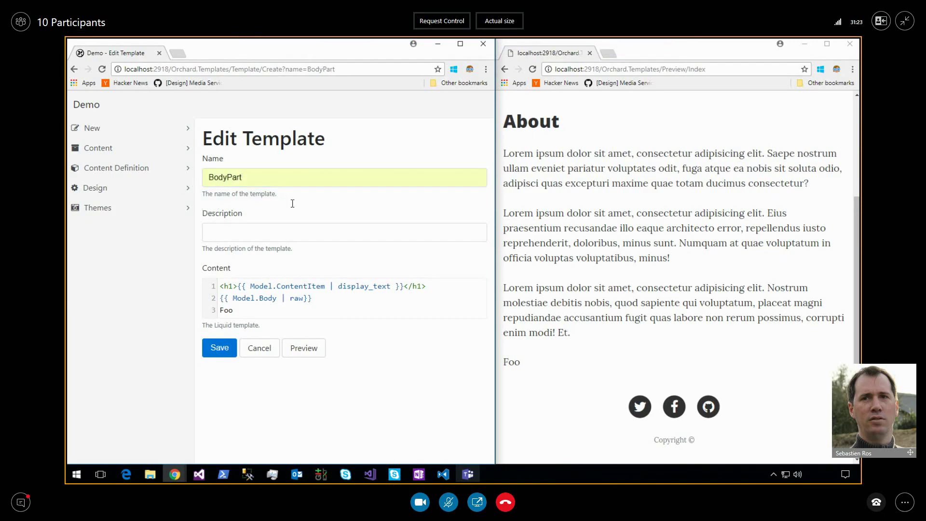
click(258, 177)
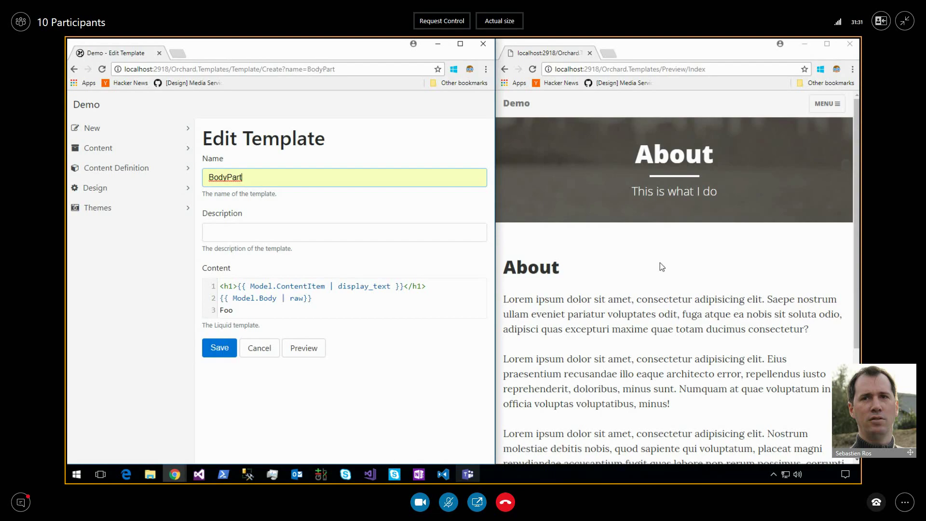
click(332, 309)
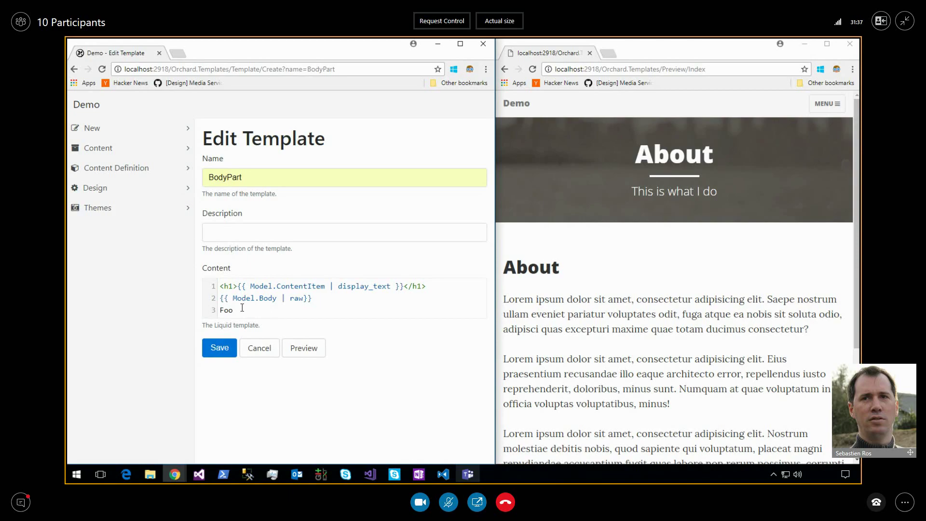
Change the third template line to 'Foo s', then review the template and the preview page URL.
text(s)
drag(218, 287, 242, 310)
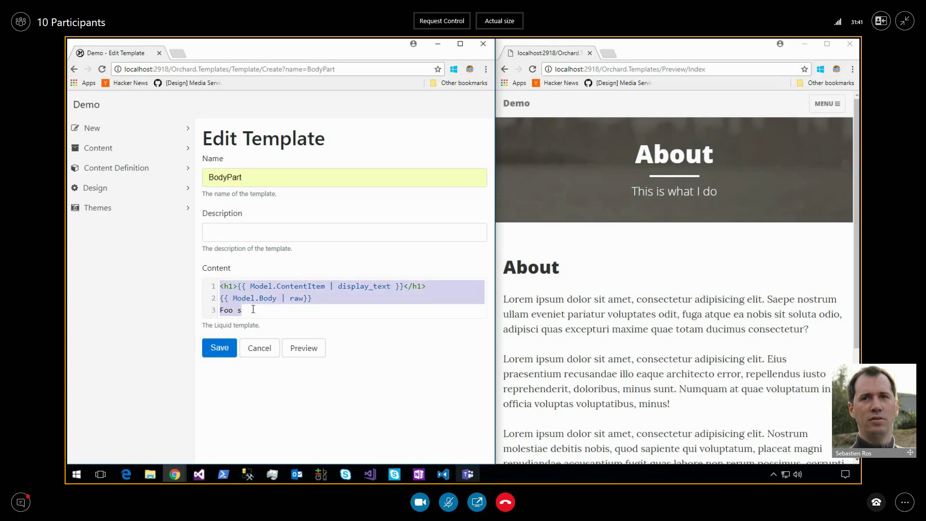
click(238, 179)
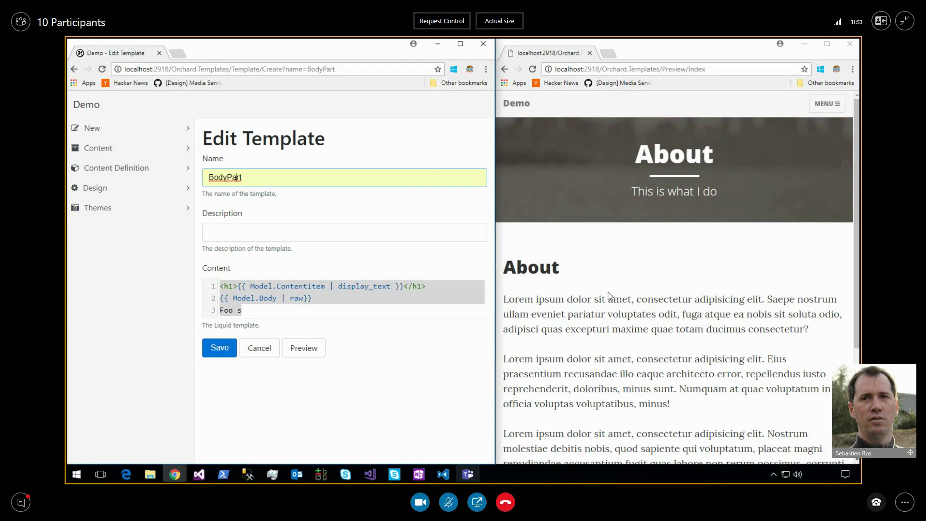
scroll(609, 296, down, 3)
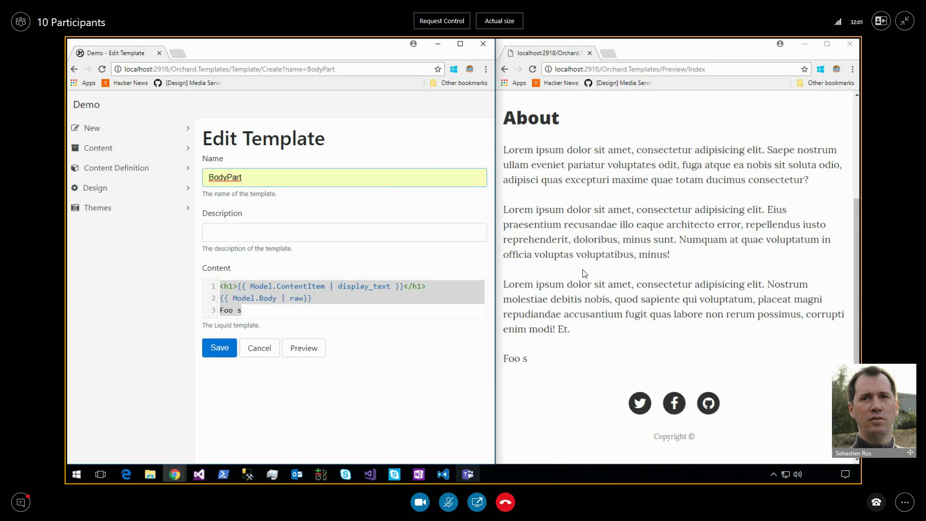
scroll(582, 190, up, 3)
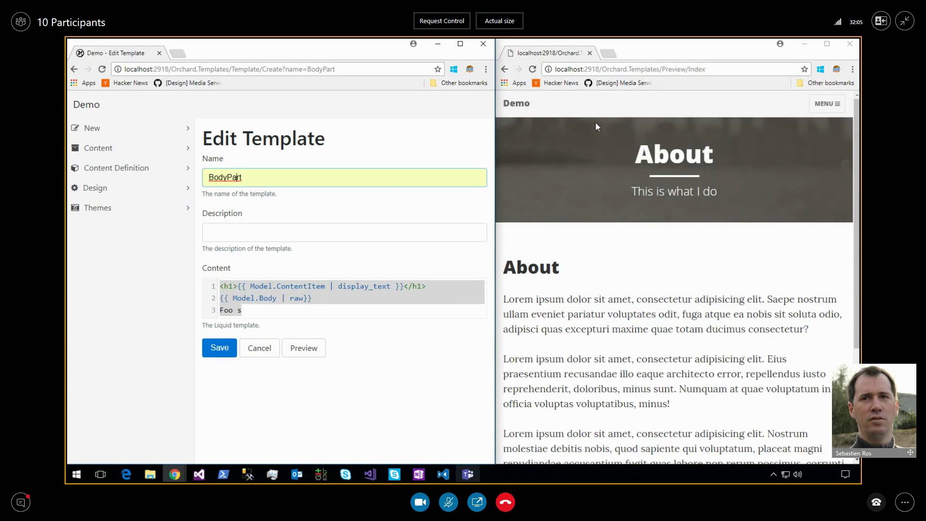
click(714, 70)
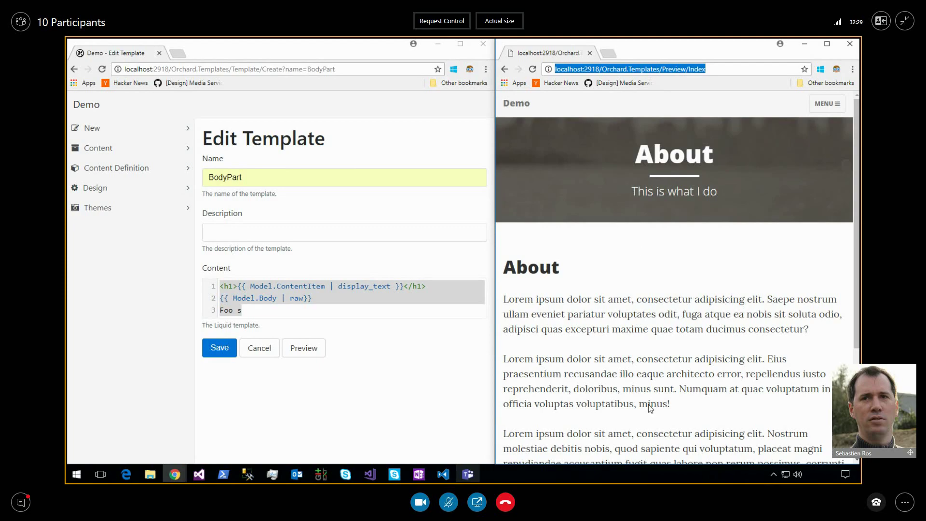
In Visual Studio, expand Orchard.Templates > Services and open PreviewTemplatesProvider.cs.
click(370, 474)
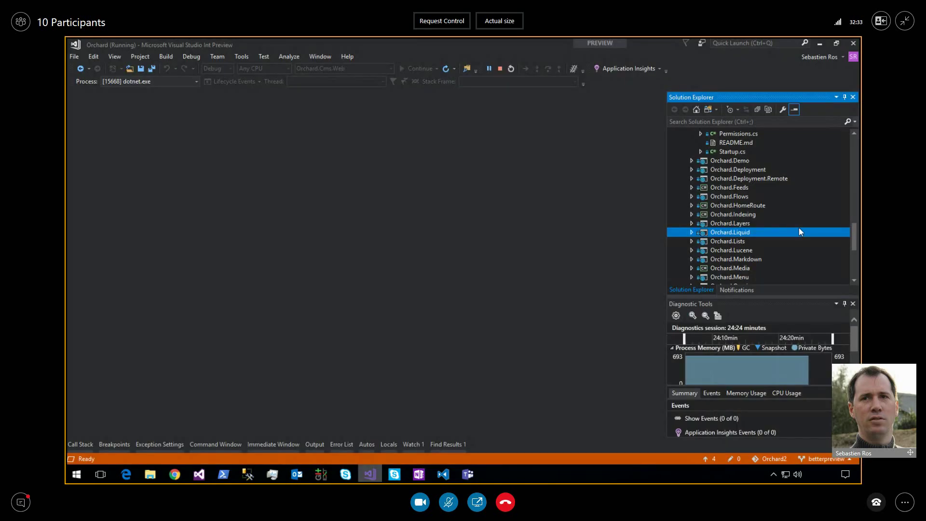
click(692, 151)
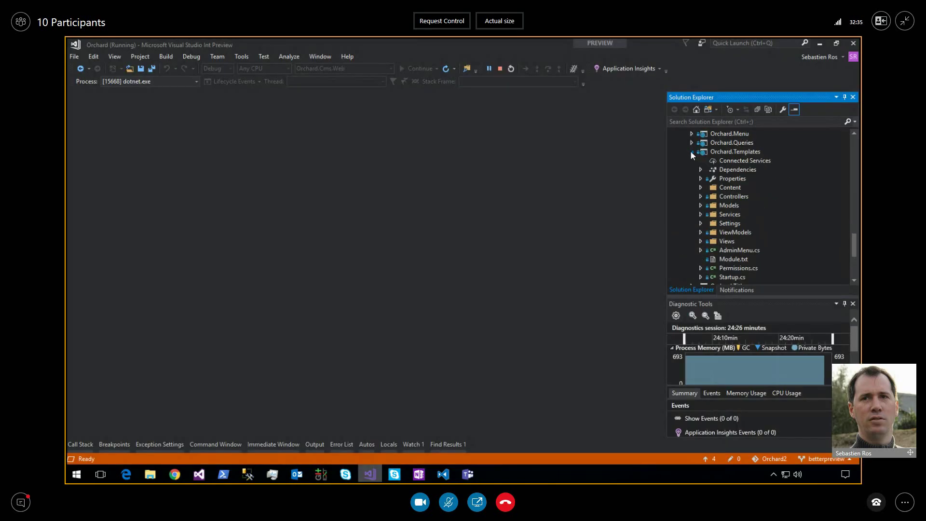
click(700, 214)
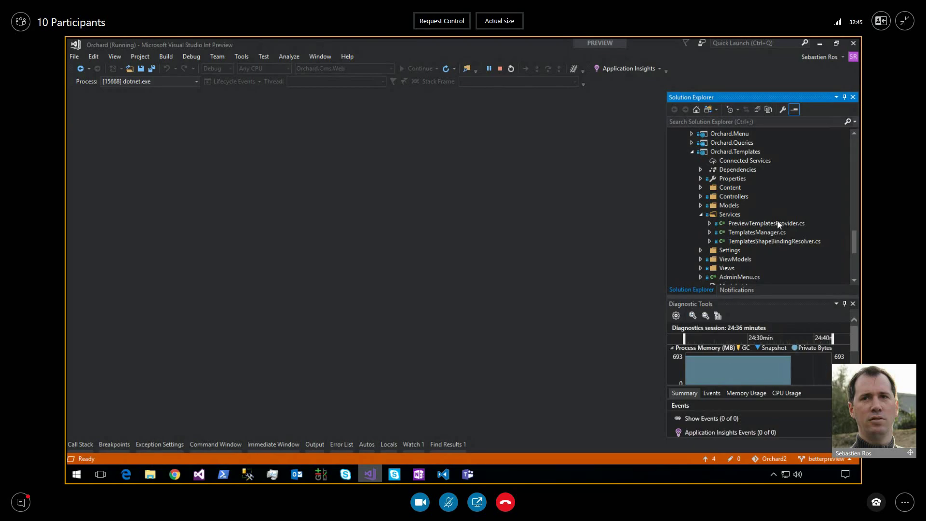
double_click(776, 222)
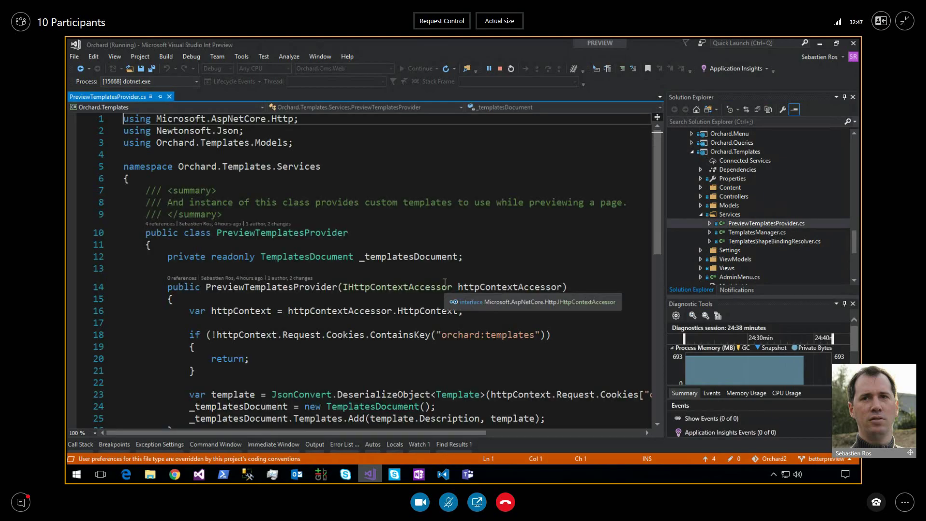
Inspect the provider's templates cookie and template variable, then open TemplatesShapeBindingResolver.cs.
scroll(444, 283, down, 3)
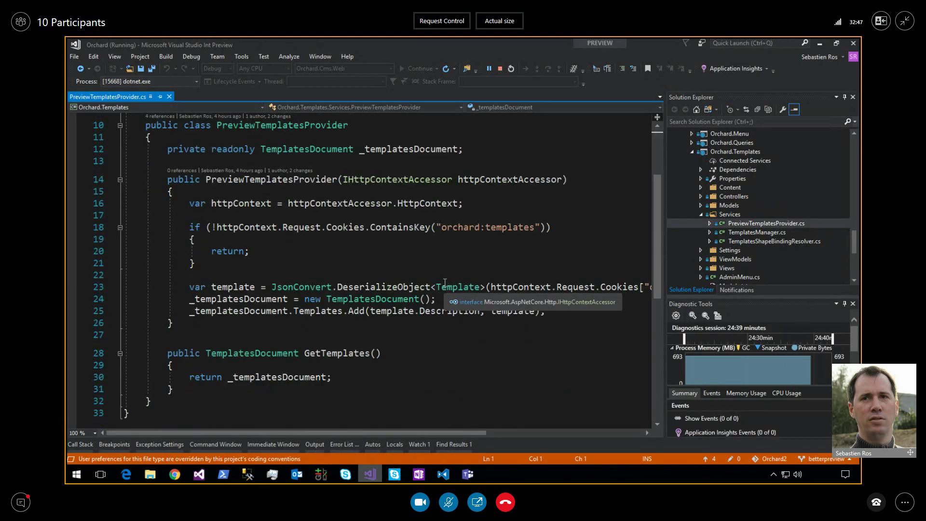
double_click(351, 229)
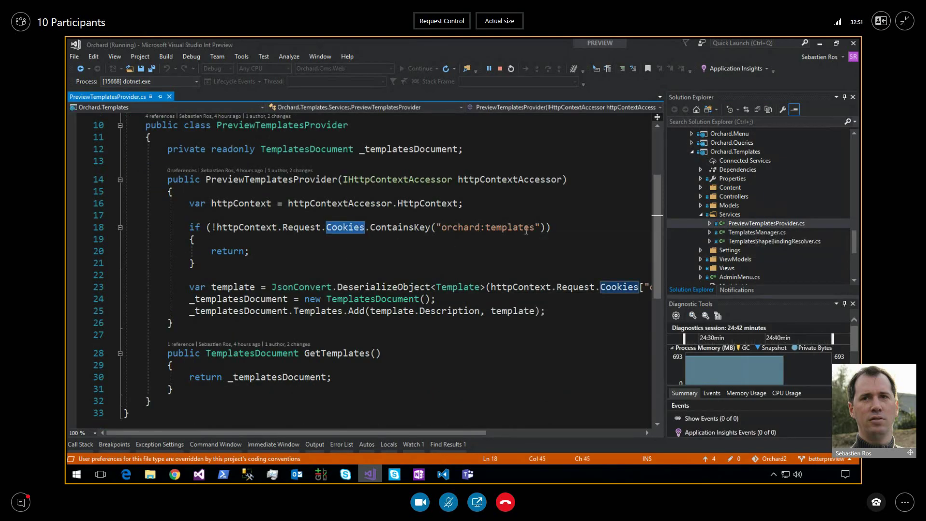
double_click(526, 229)
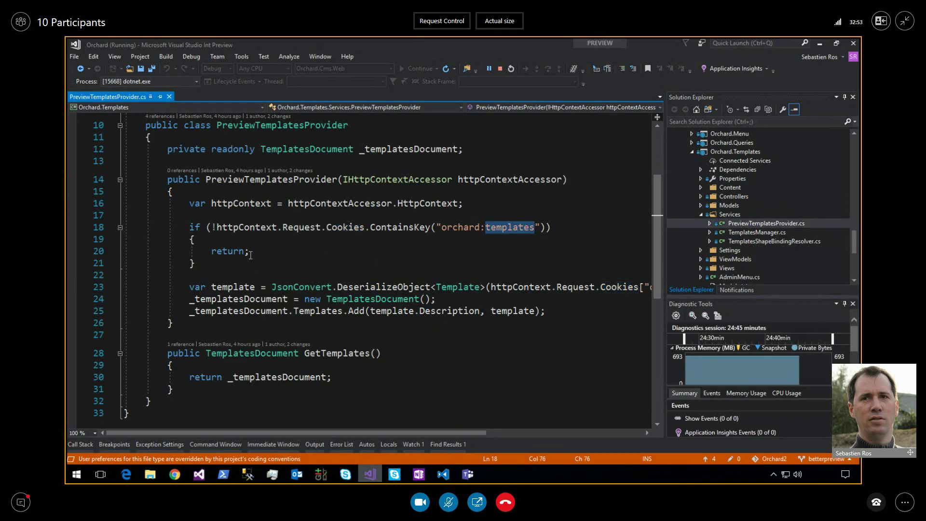
double_click(218, 287)
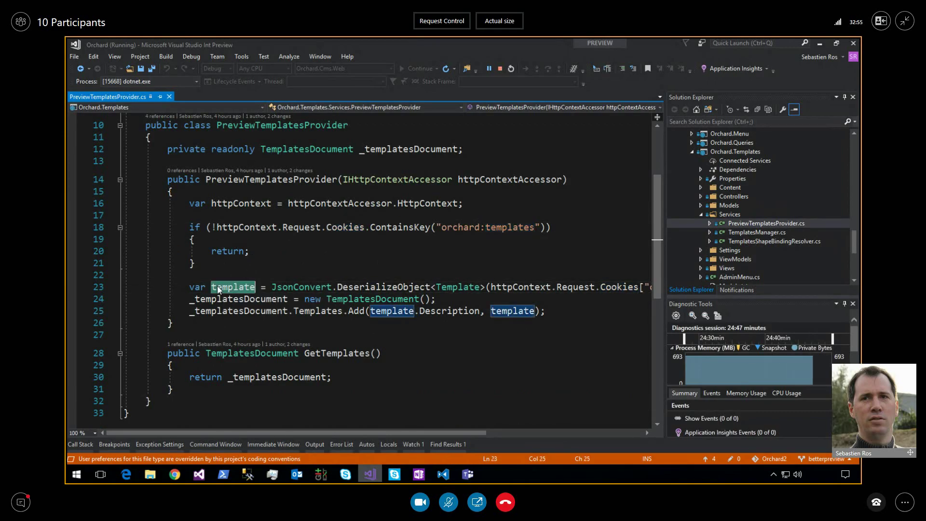
double_click(774, 241)
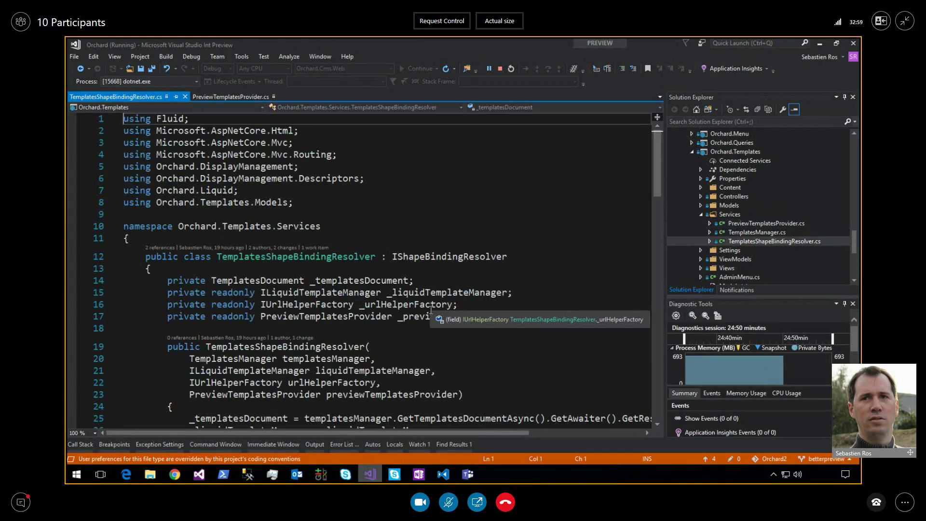
Scroll TemplatesShapeBindingResolver.cs down to TryGetDescriptorBinding, then return to the browser windows.
scroll(431, 310, down, 5)
scroll(430, 310, down, 2)
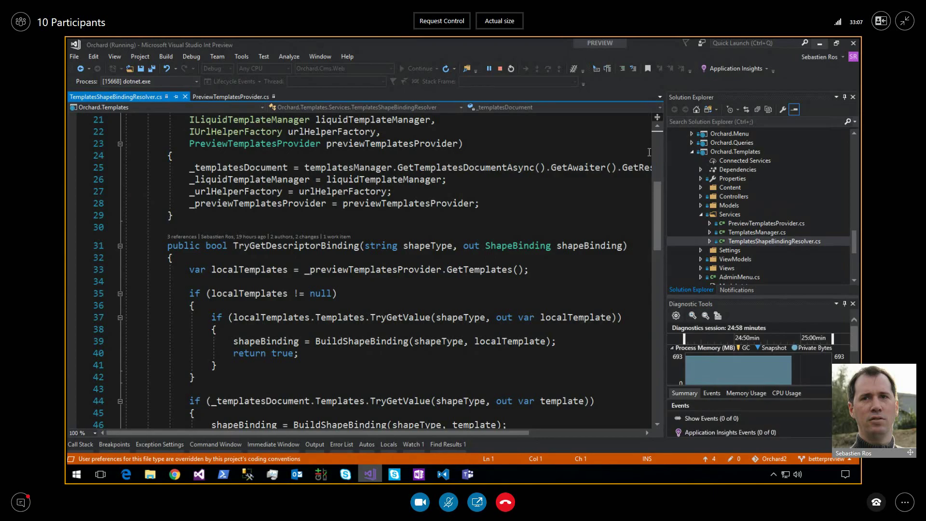
key(alt+Tab)
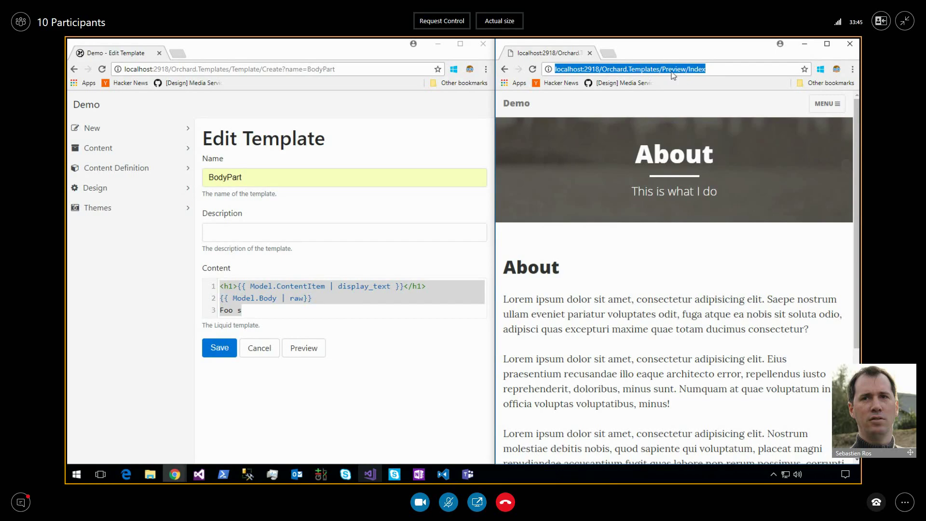
Expand the preview site's MENU to list the Home, About and Kittens pages.
click(718, 69)
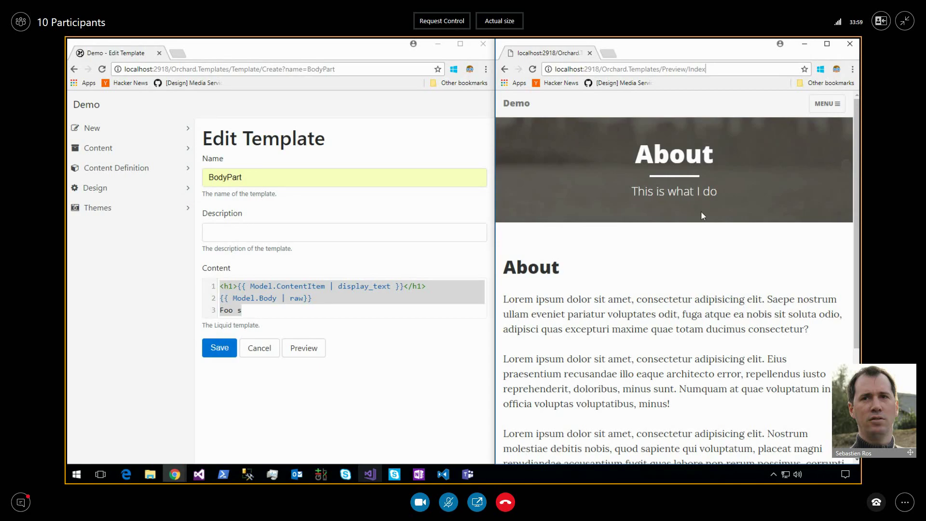
click(826, 110)
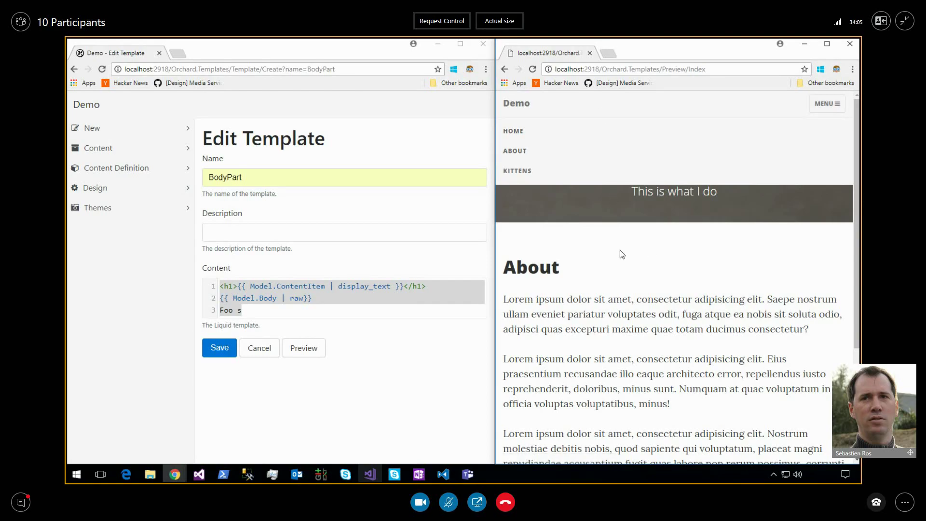
Open Kittens in the preview, reload it with '?#' appended to the address, and refocus the template editor.
click(519, 172)
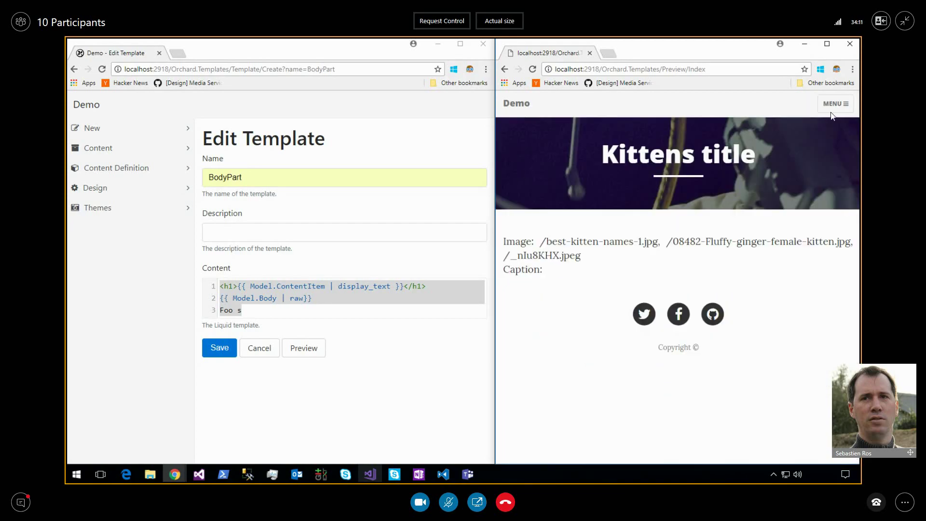
click(724, 70)
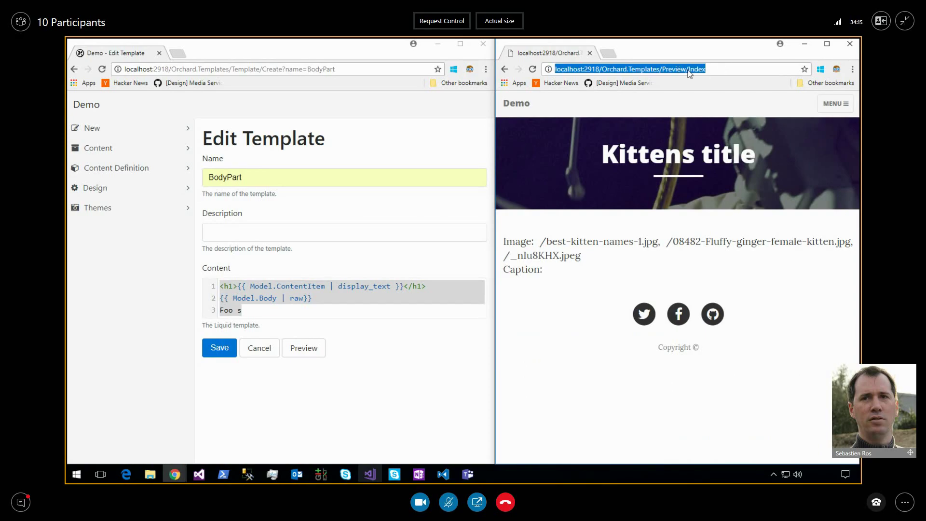
click(713, 69)
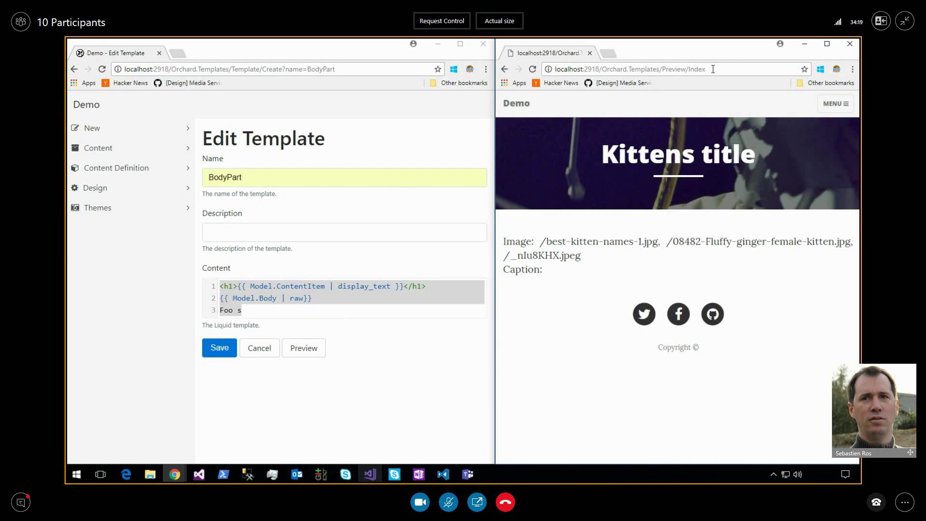
text(?#)
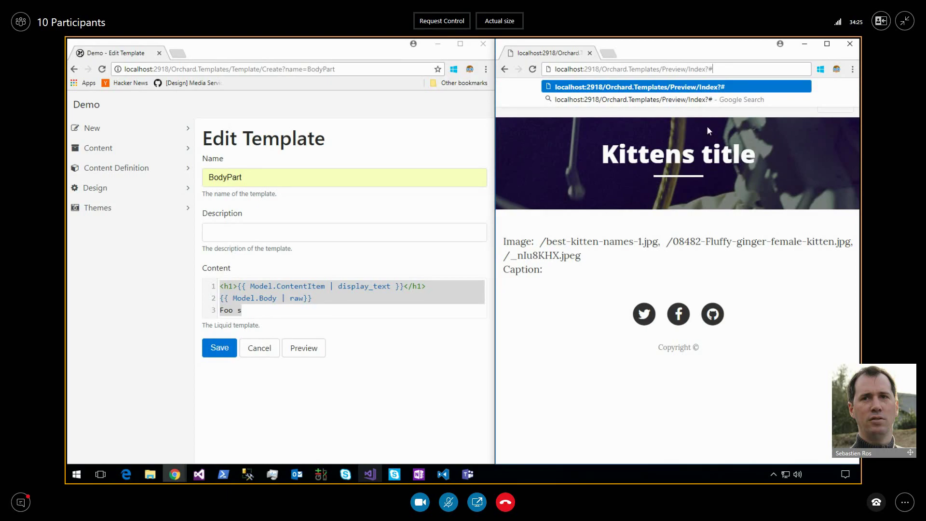
key(Return)
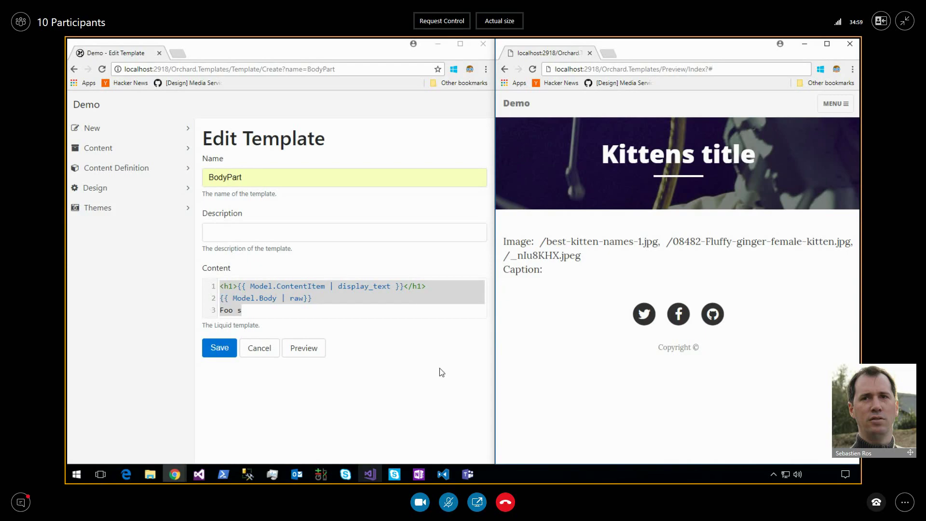
click(461, 322)
click(426, 303)
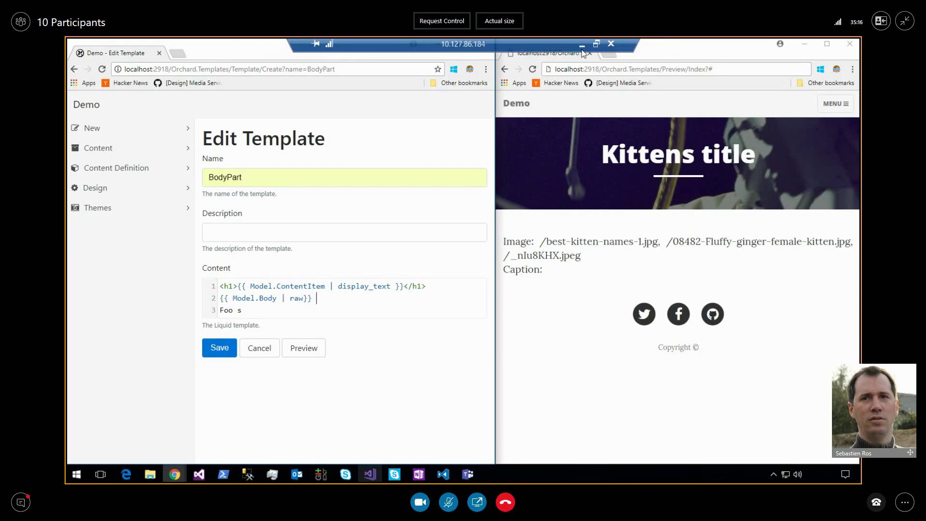
Minimize the remote demo session to reveal the local Skype meeting.
click(583, 45)
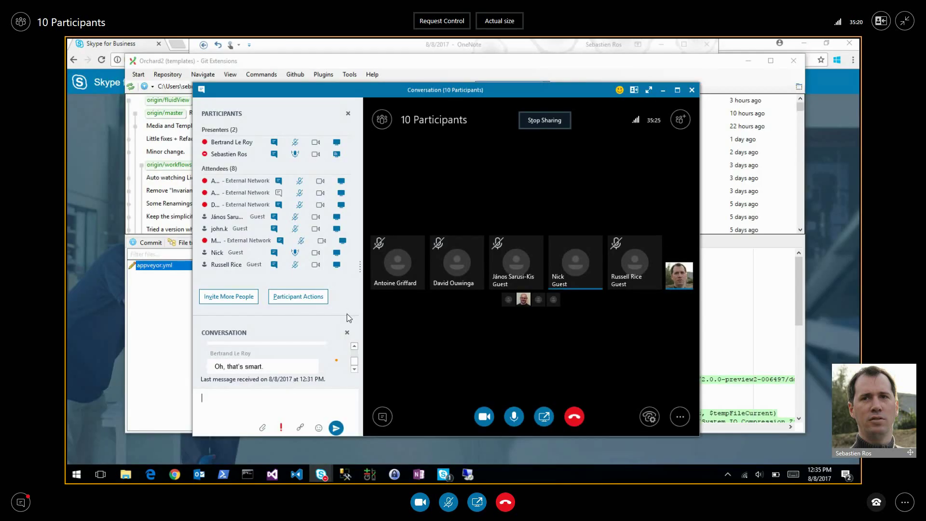
Enlarge the Skype chat pane to show earlier messages, then bring up the 8/8/2017 OneNote meeting notes.
drag(347, 314, 346, 294)
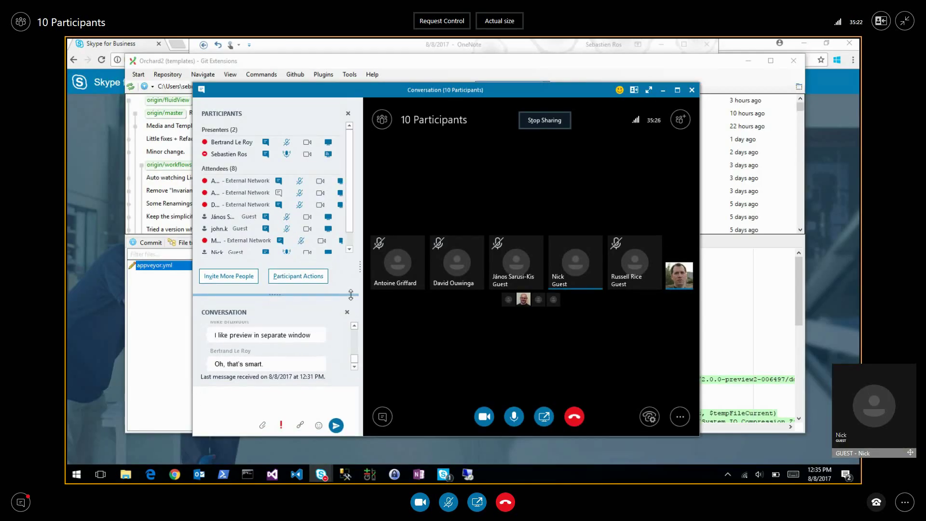
click(354, 325)
click(354, 326)
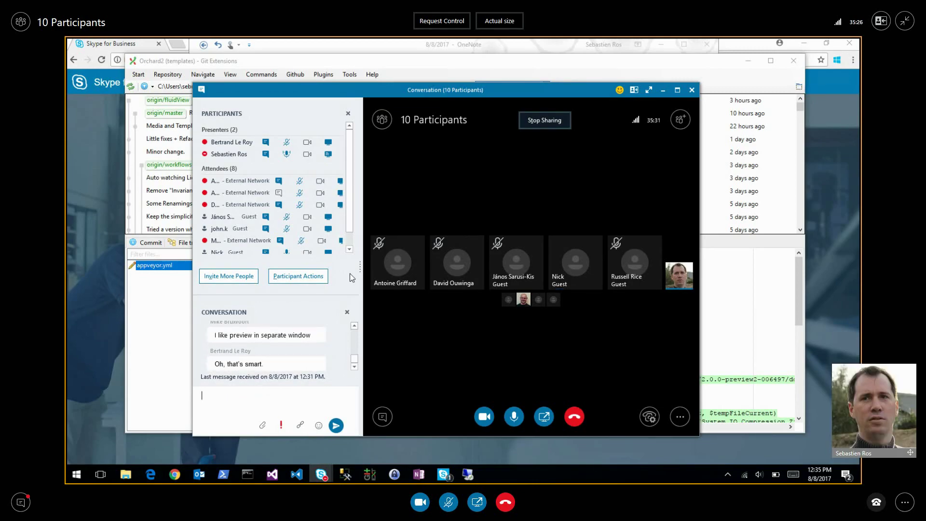
click(349, 249)
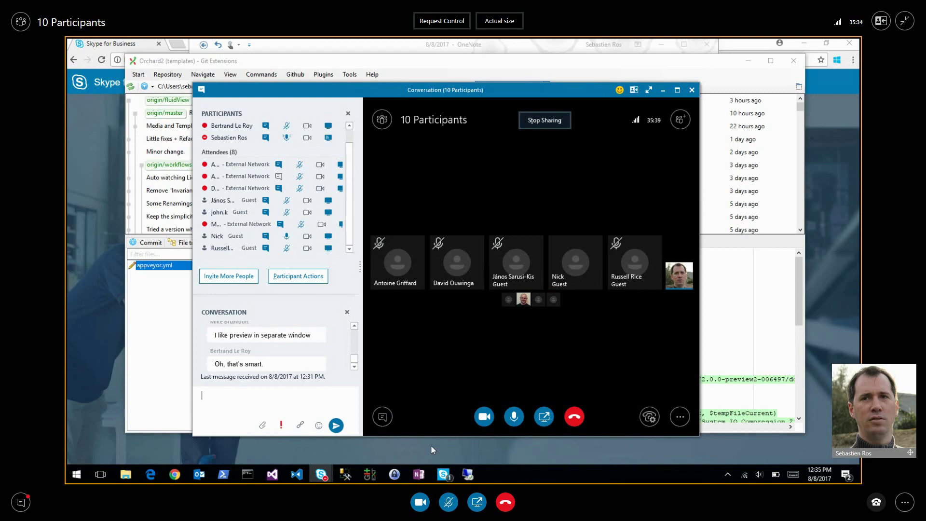
click(420, 474)
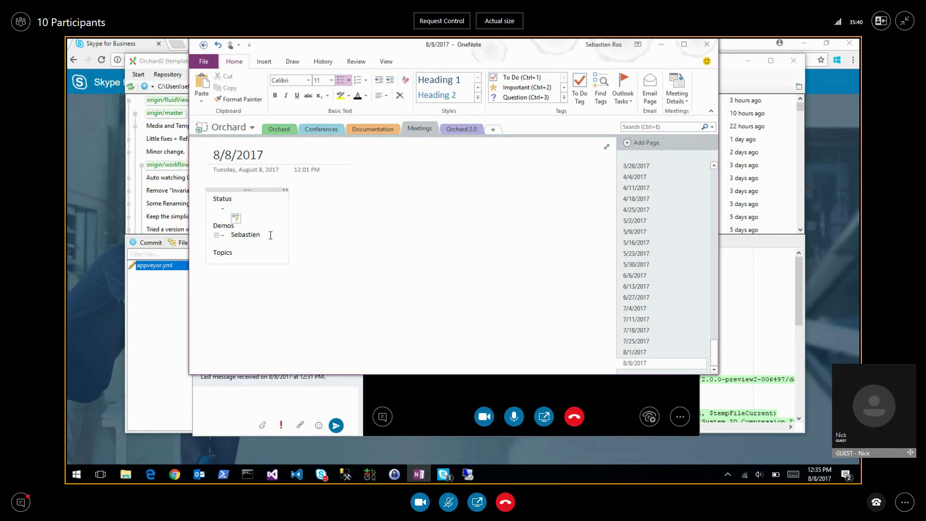
Return to the Skype for Business meeting conversation with its 10 participants from the OneNote notes.
key(alt+Tab)
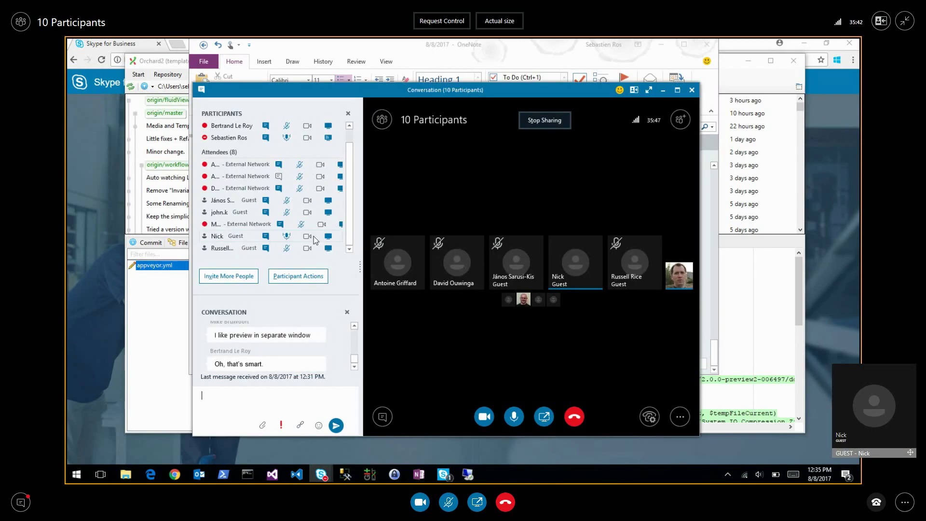